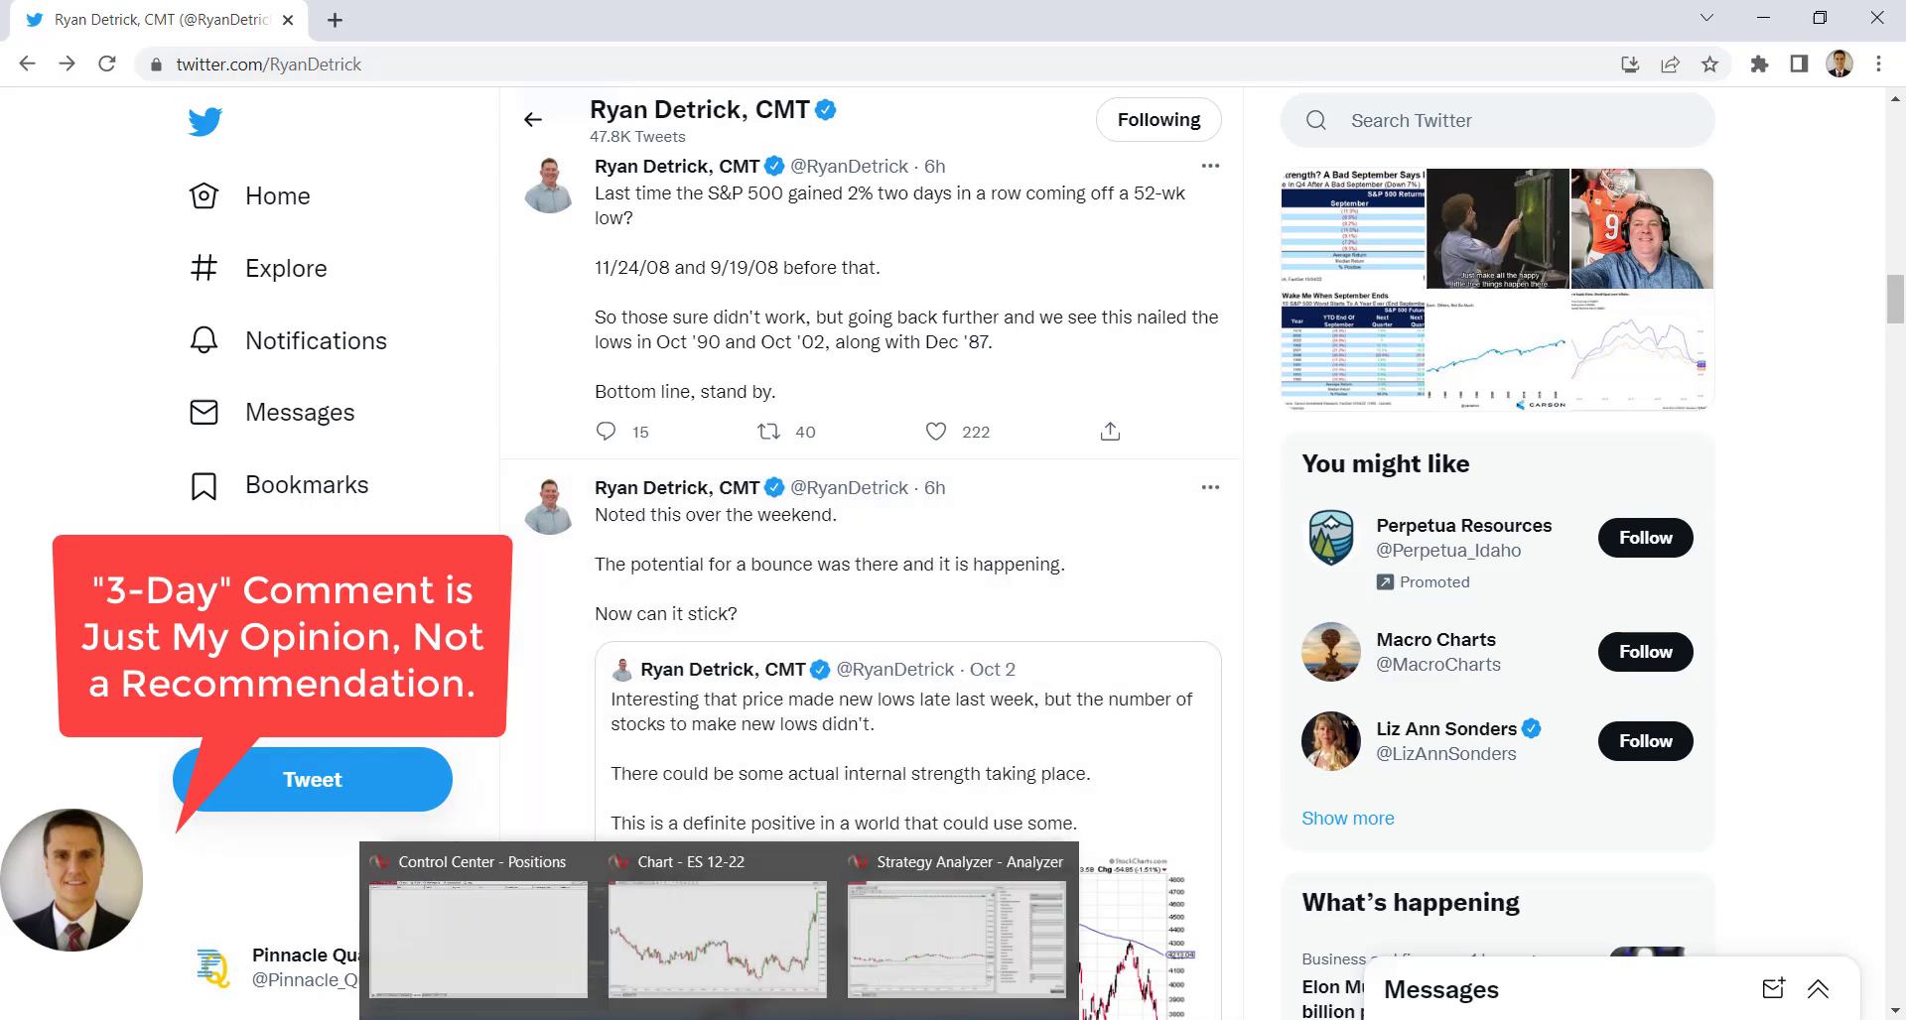
Switch to NinjaTrader and examine the earlier price action on the ES 12-22 one-minute chart.
left_click(941, 995)
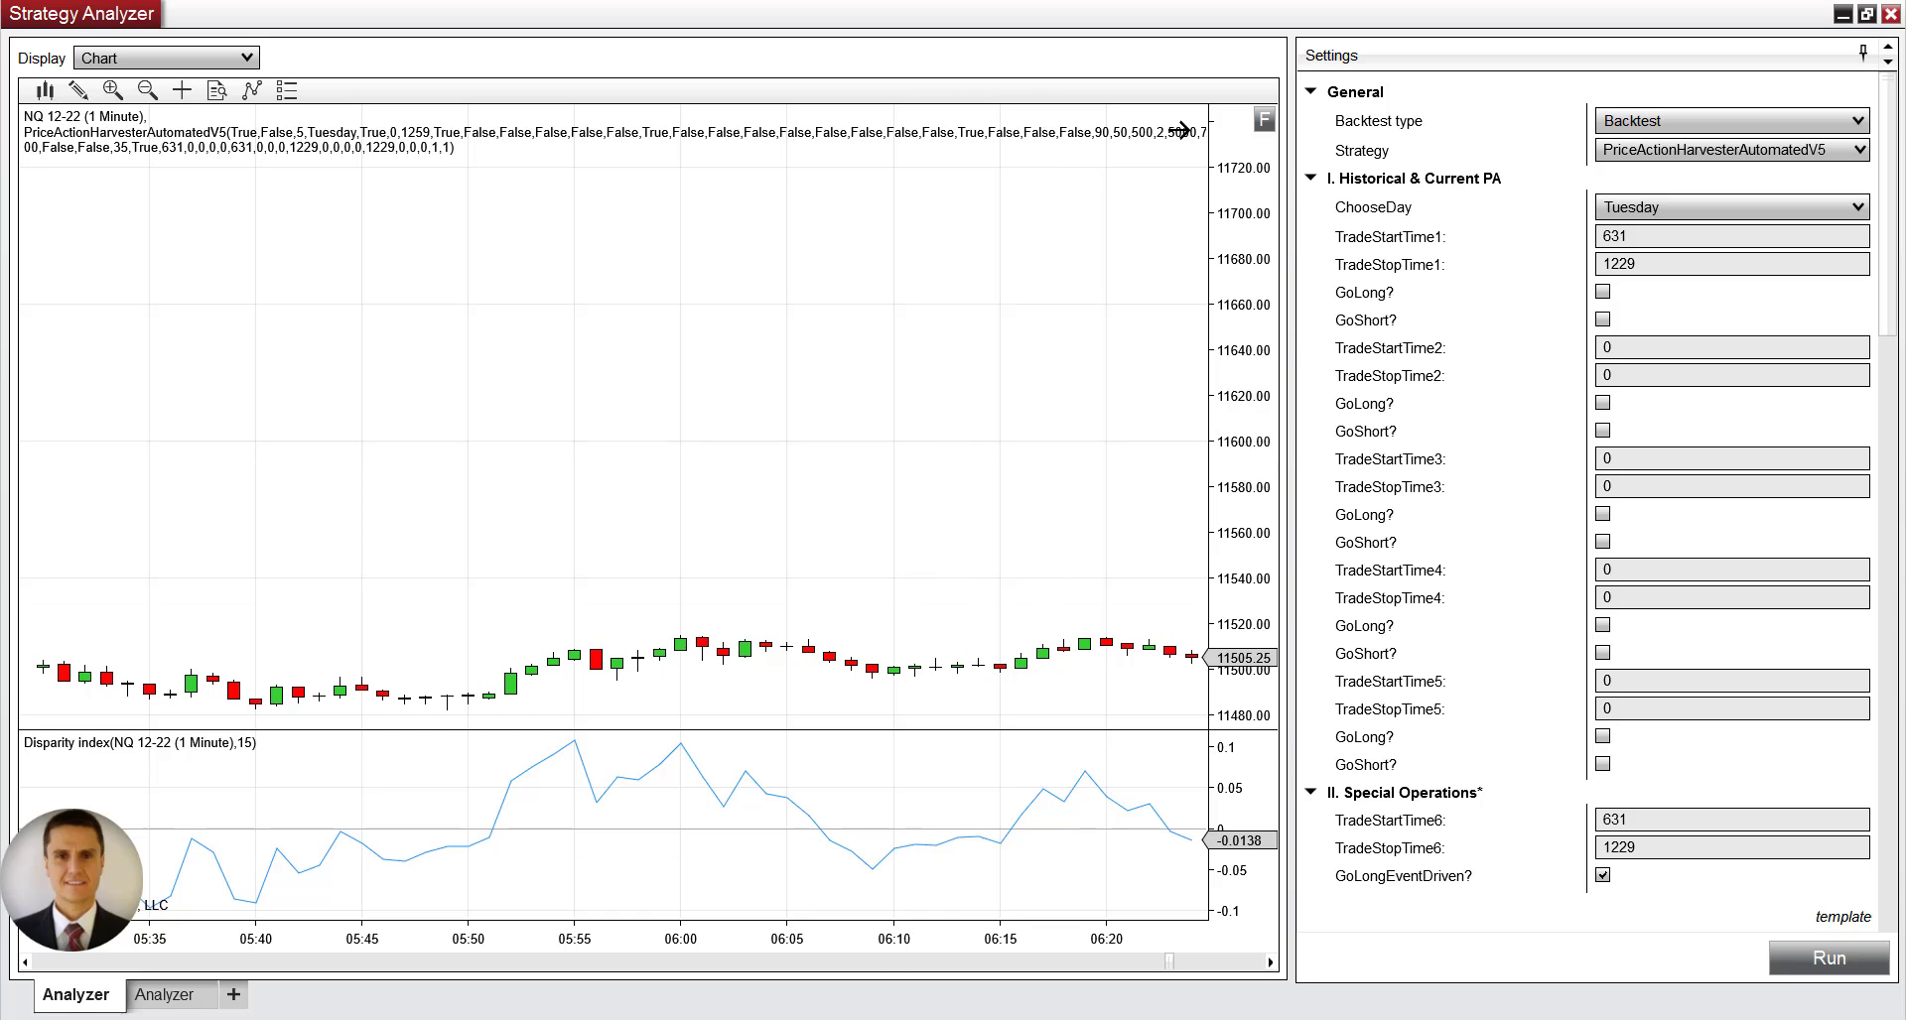
mouse_move(702, 1013)
left_click(575, 918)
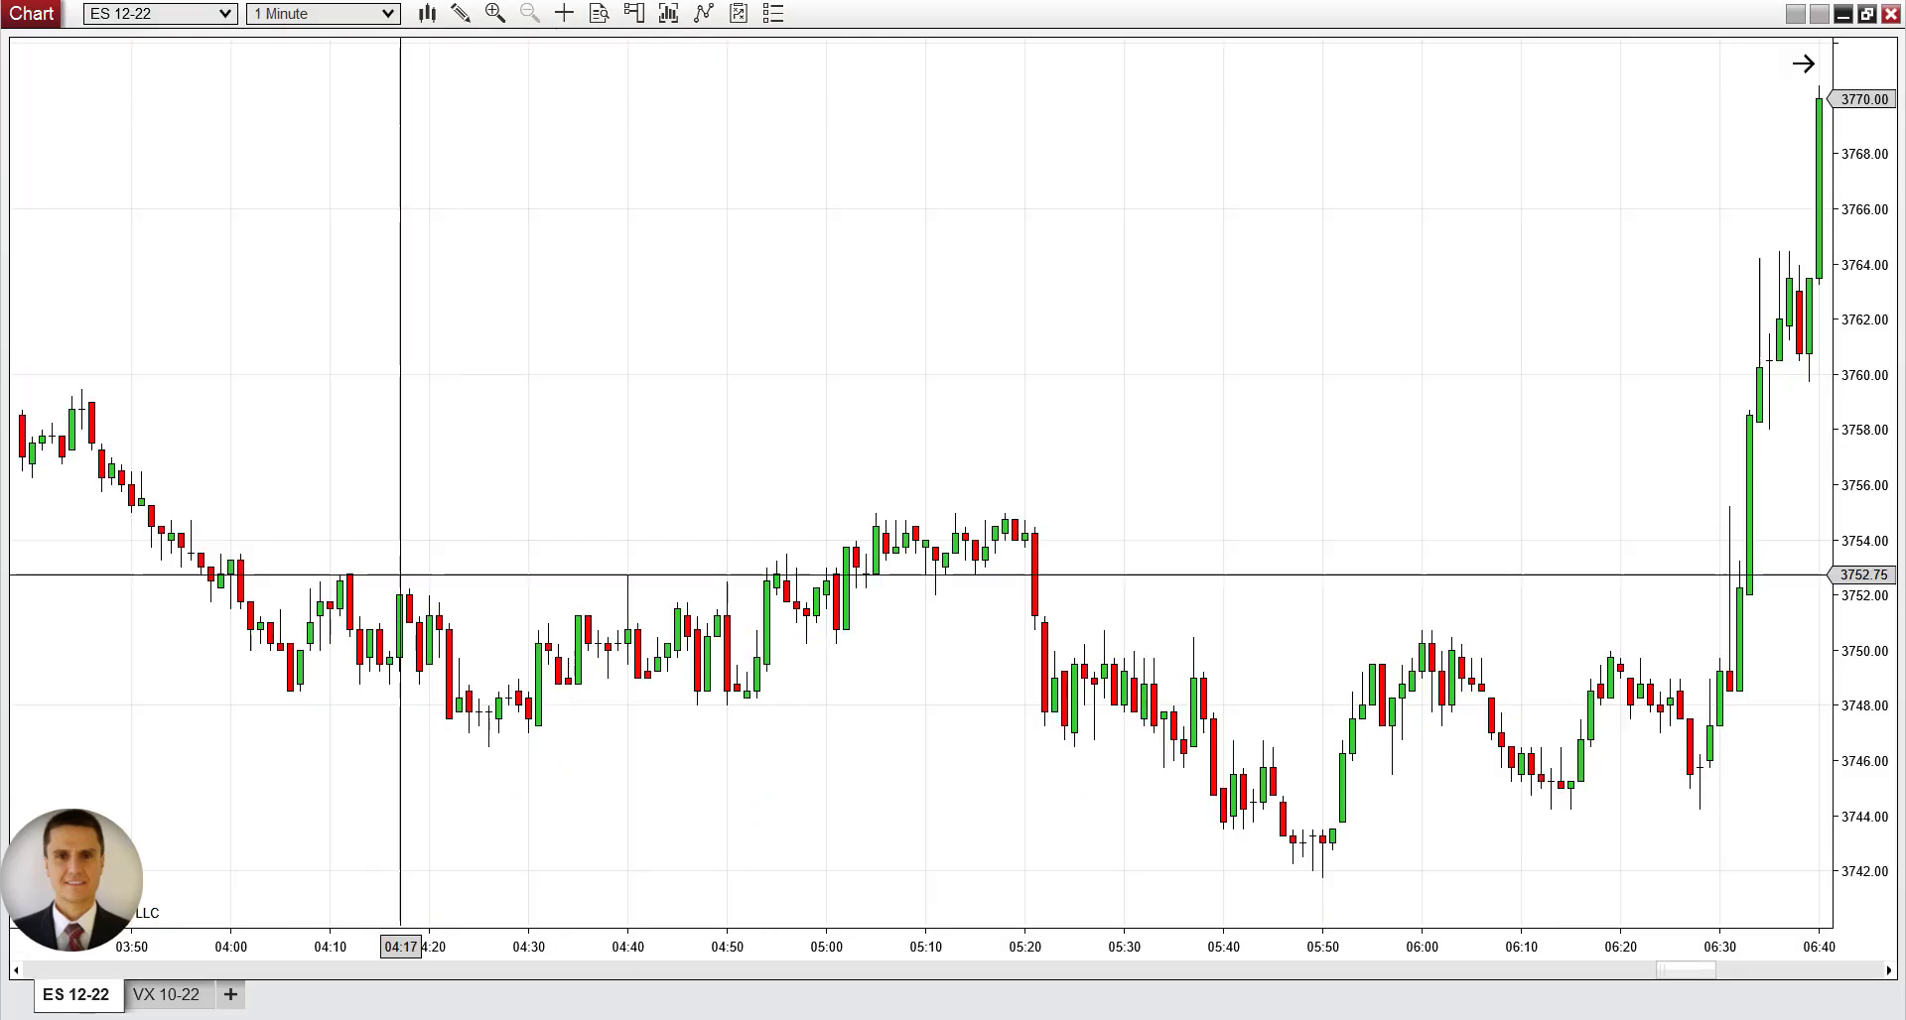
left_click(444, 972)
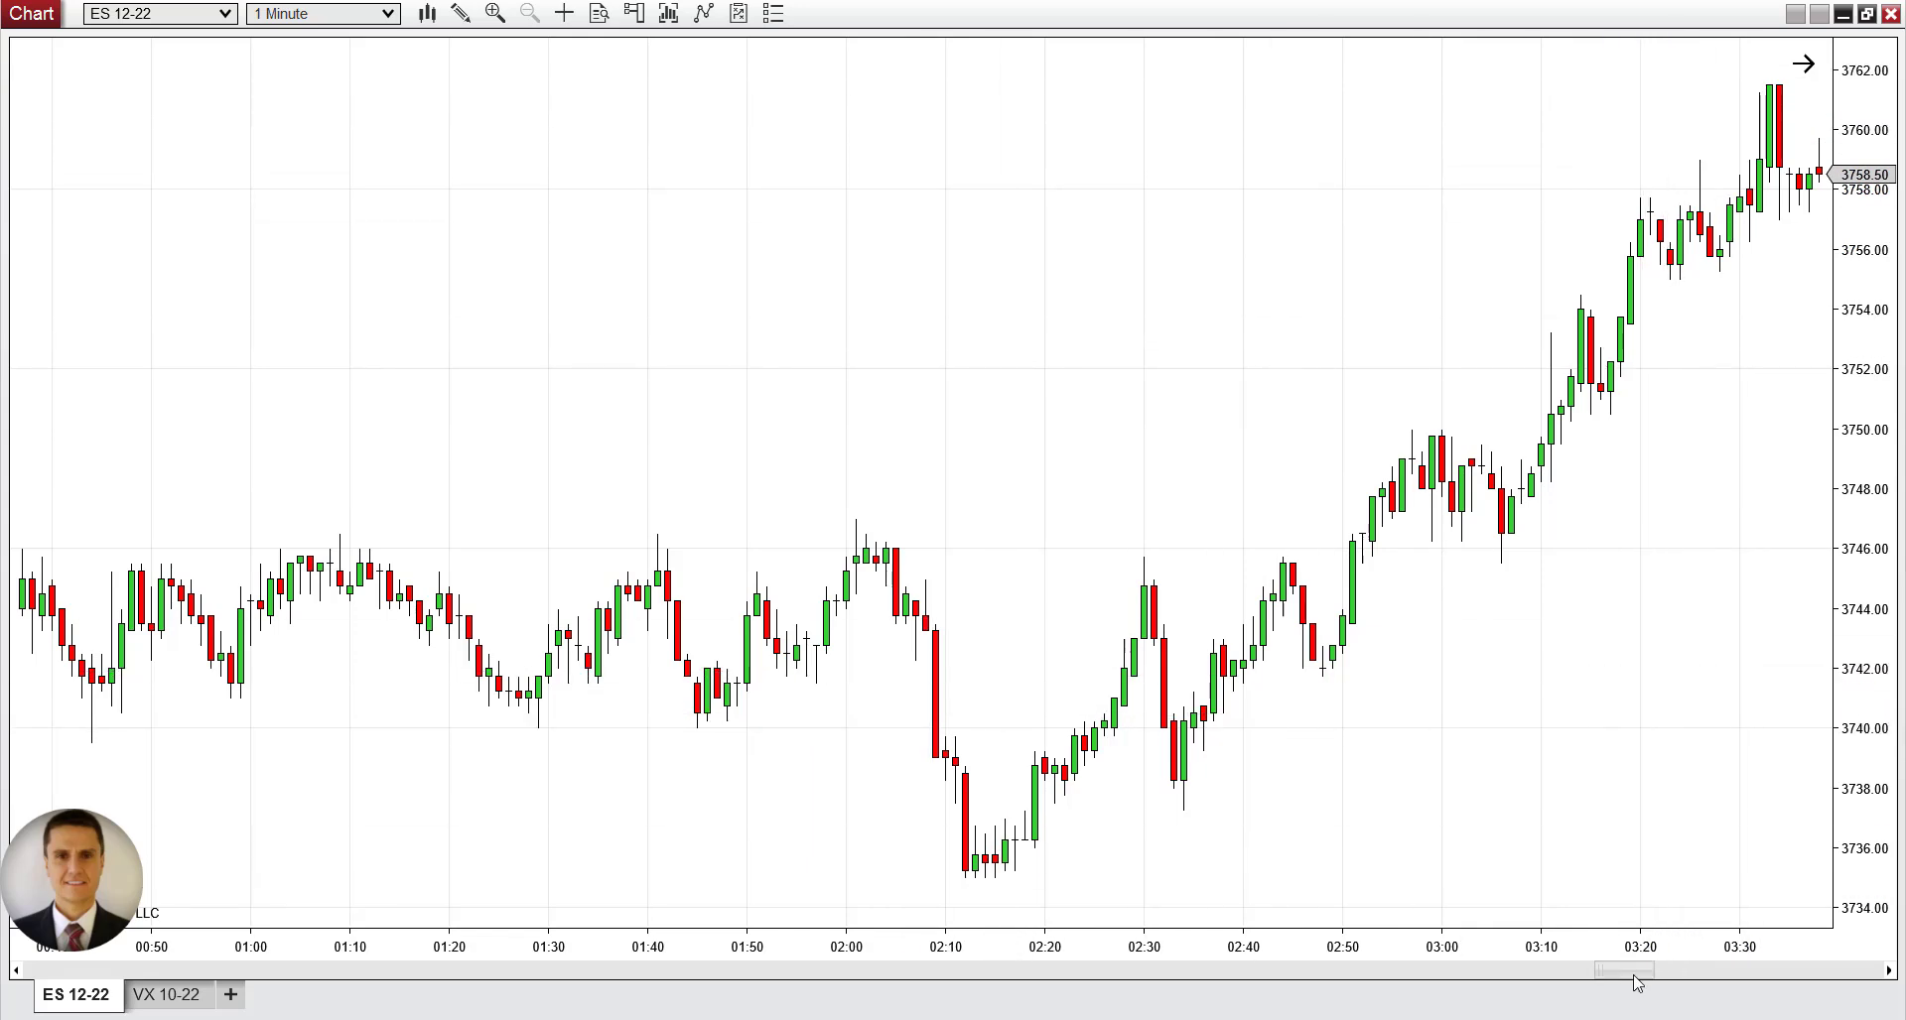
left_click_drag(1638, 983, 1650, 982)
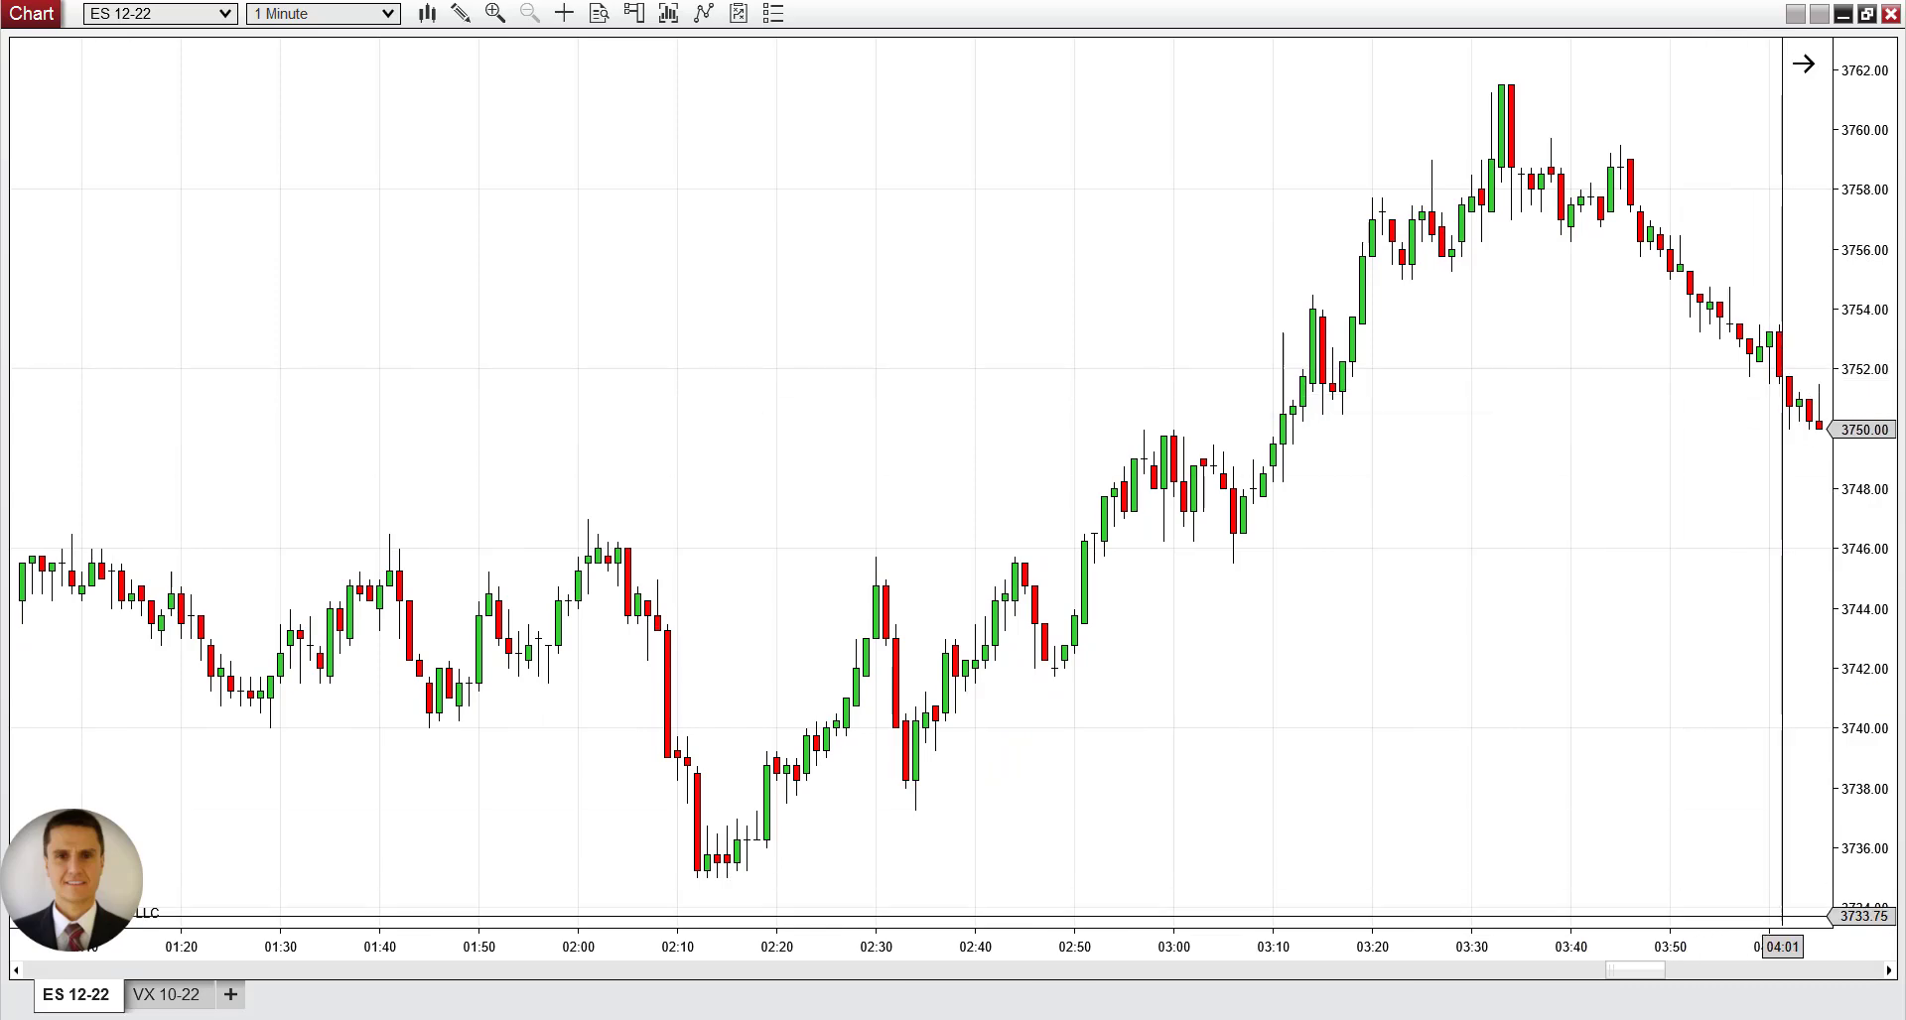
left_click_drag(1638, 981, 1650, 981)
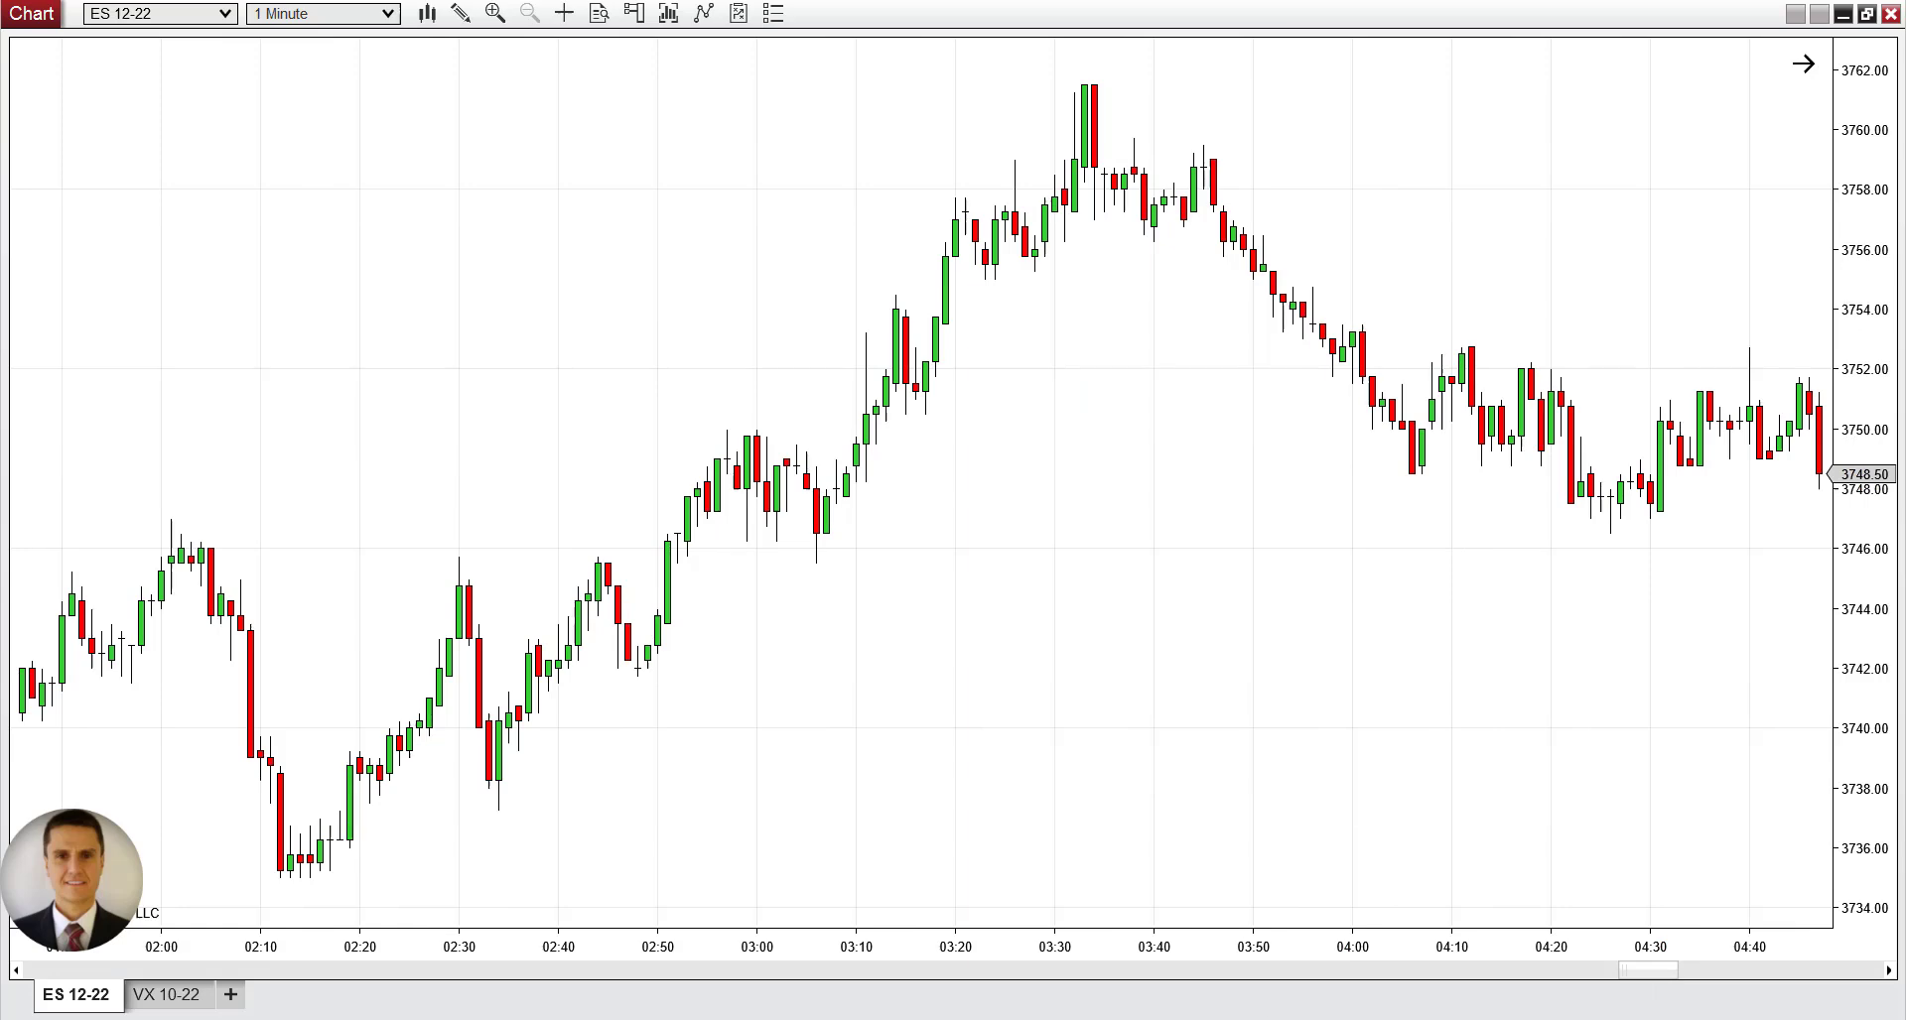
Return to the Strategy Analyzer and review the Special Operations start and stop times, TradeStartTime6 and TradeStopTime6.
left_click(970, 915)
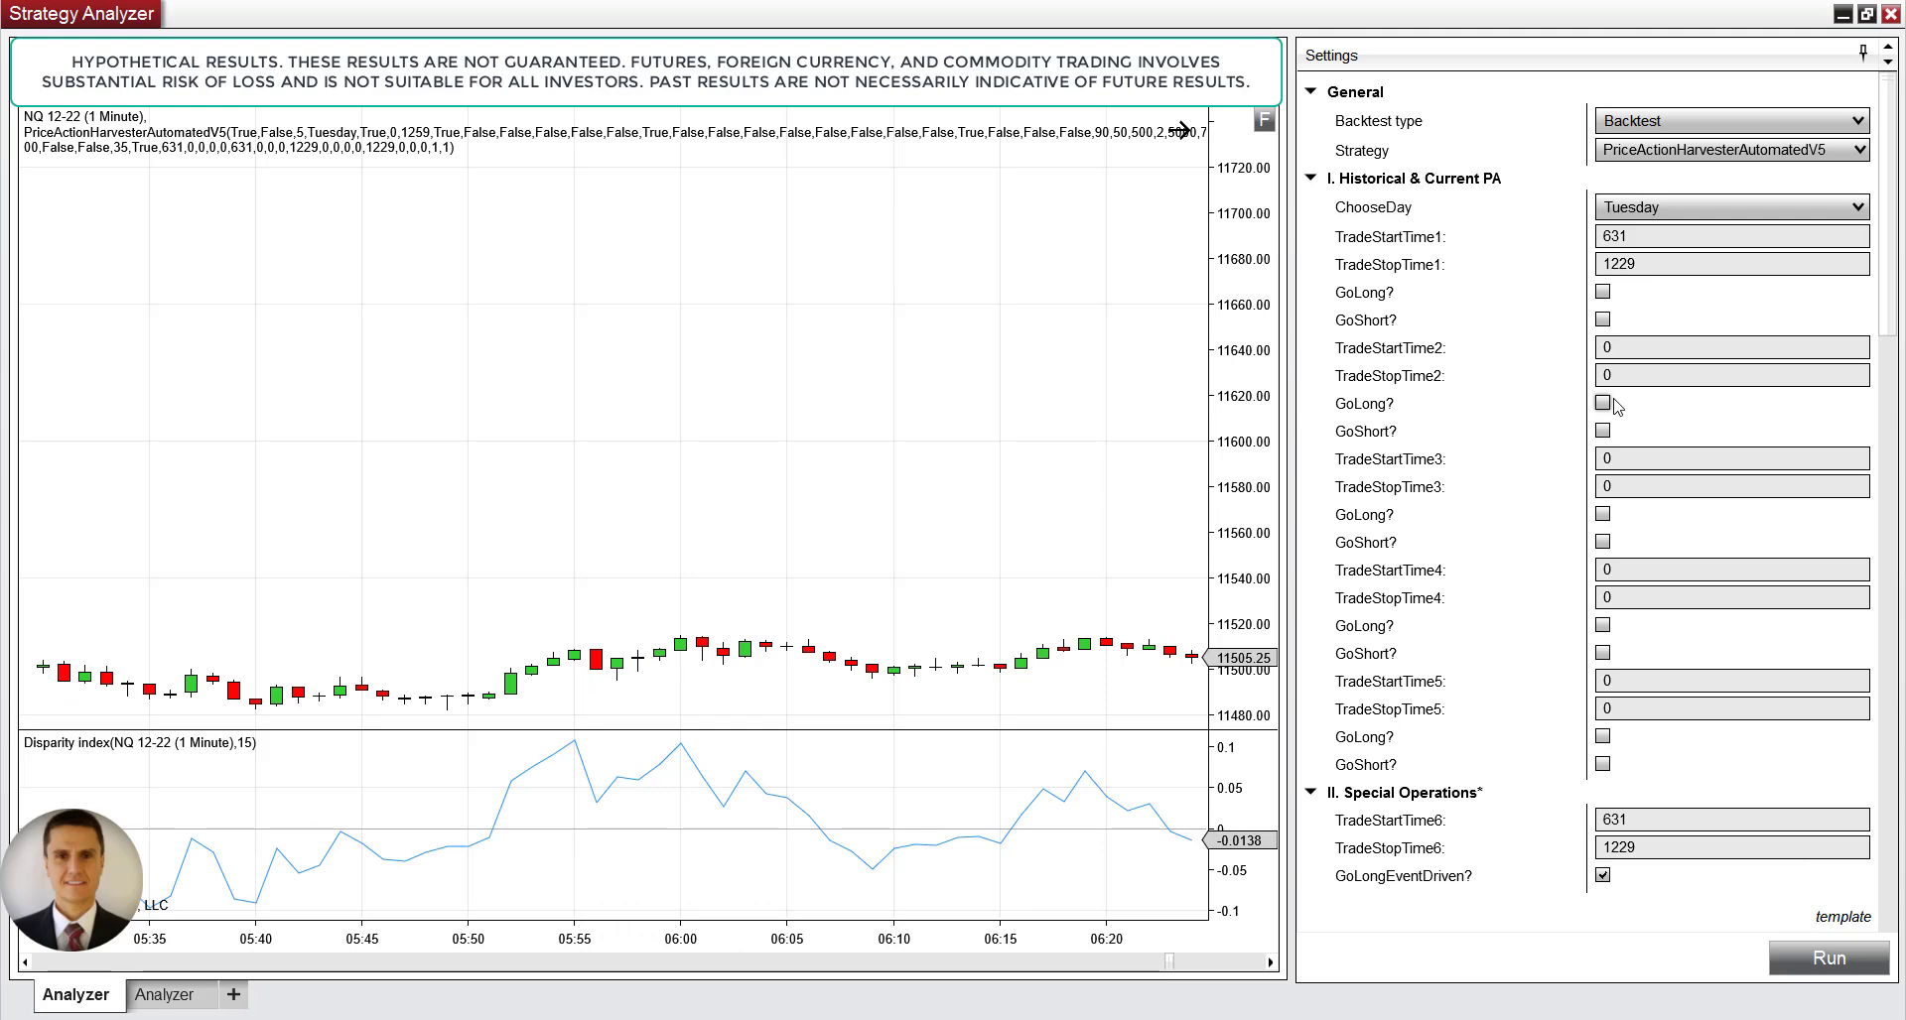
scroll(1613, 405, "down", 5)
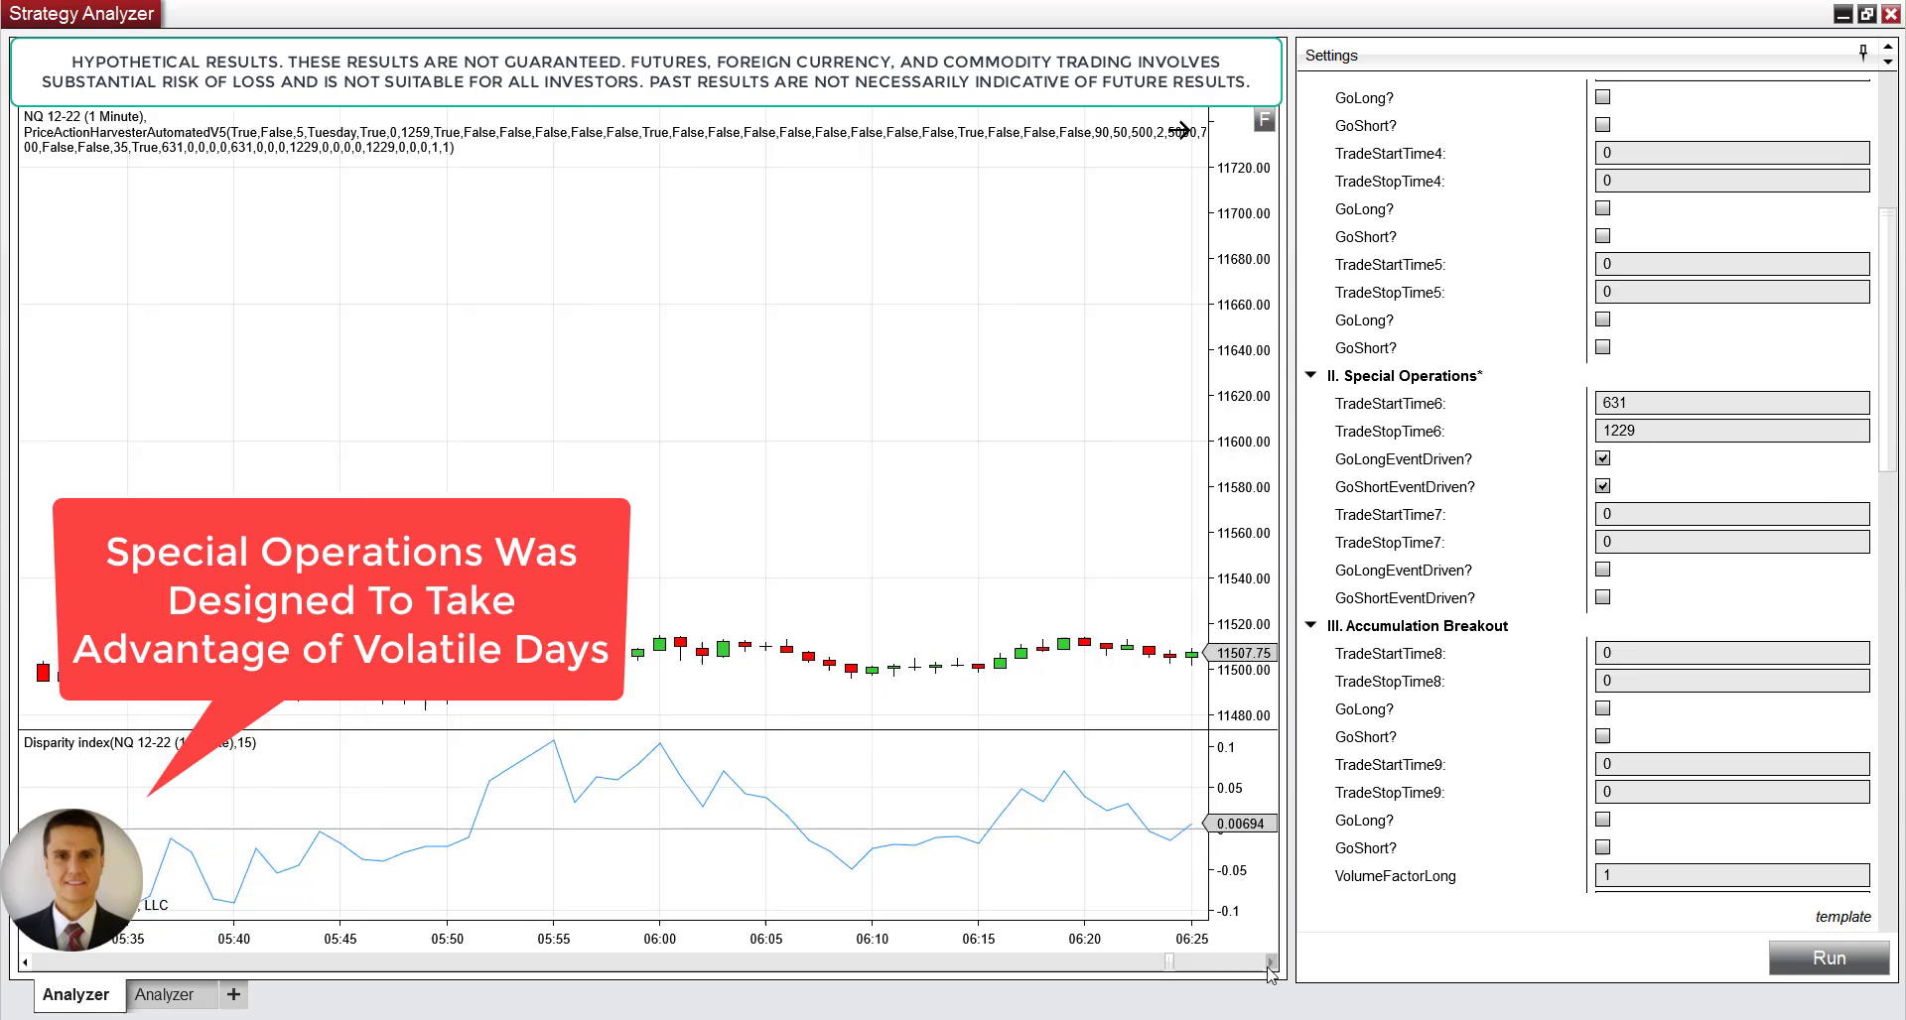
scroll(1674, 530, "down", 1)
scroll(1674, 529, "up", 6)
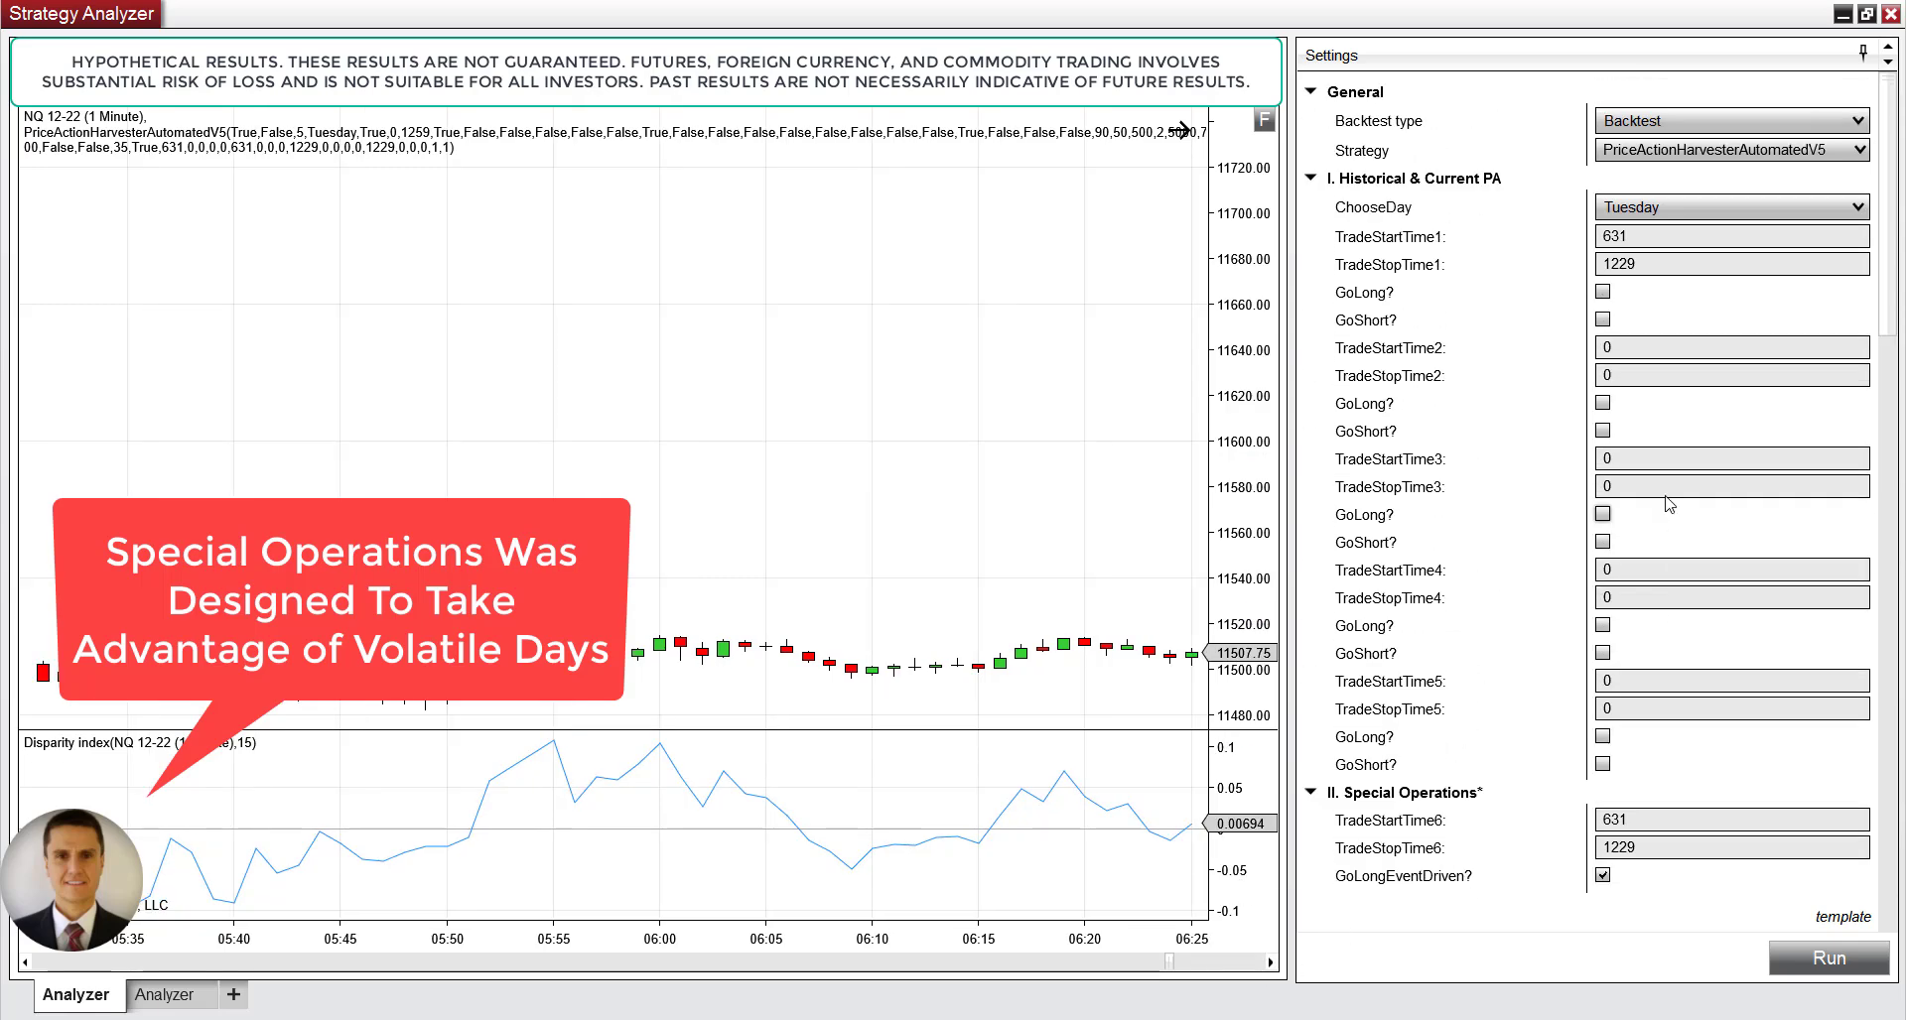
scroll(1651, 523, "down", 6)
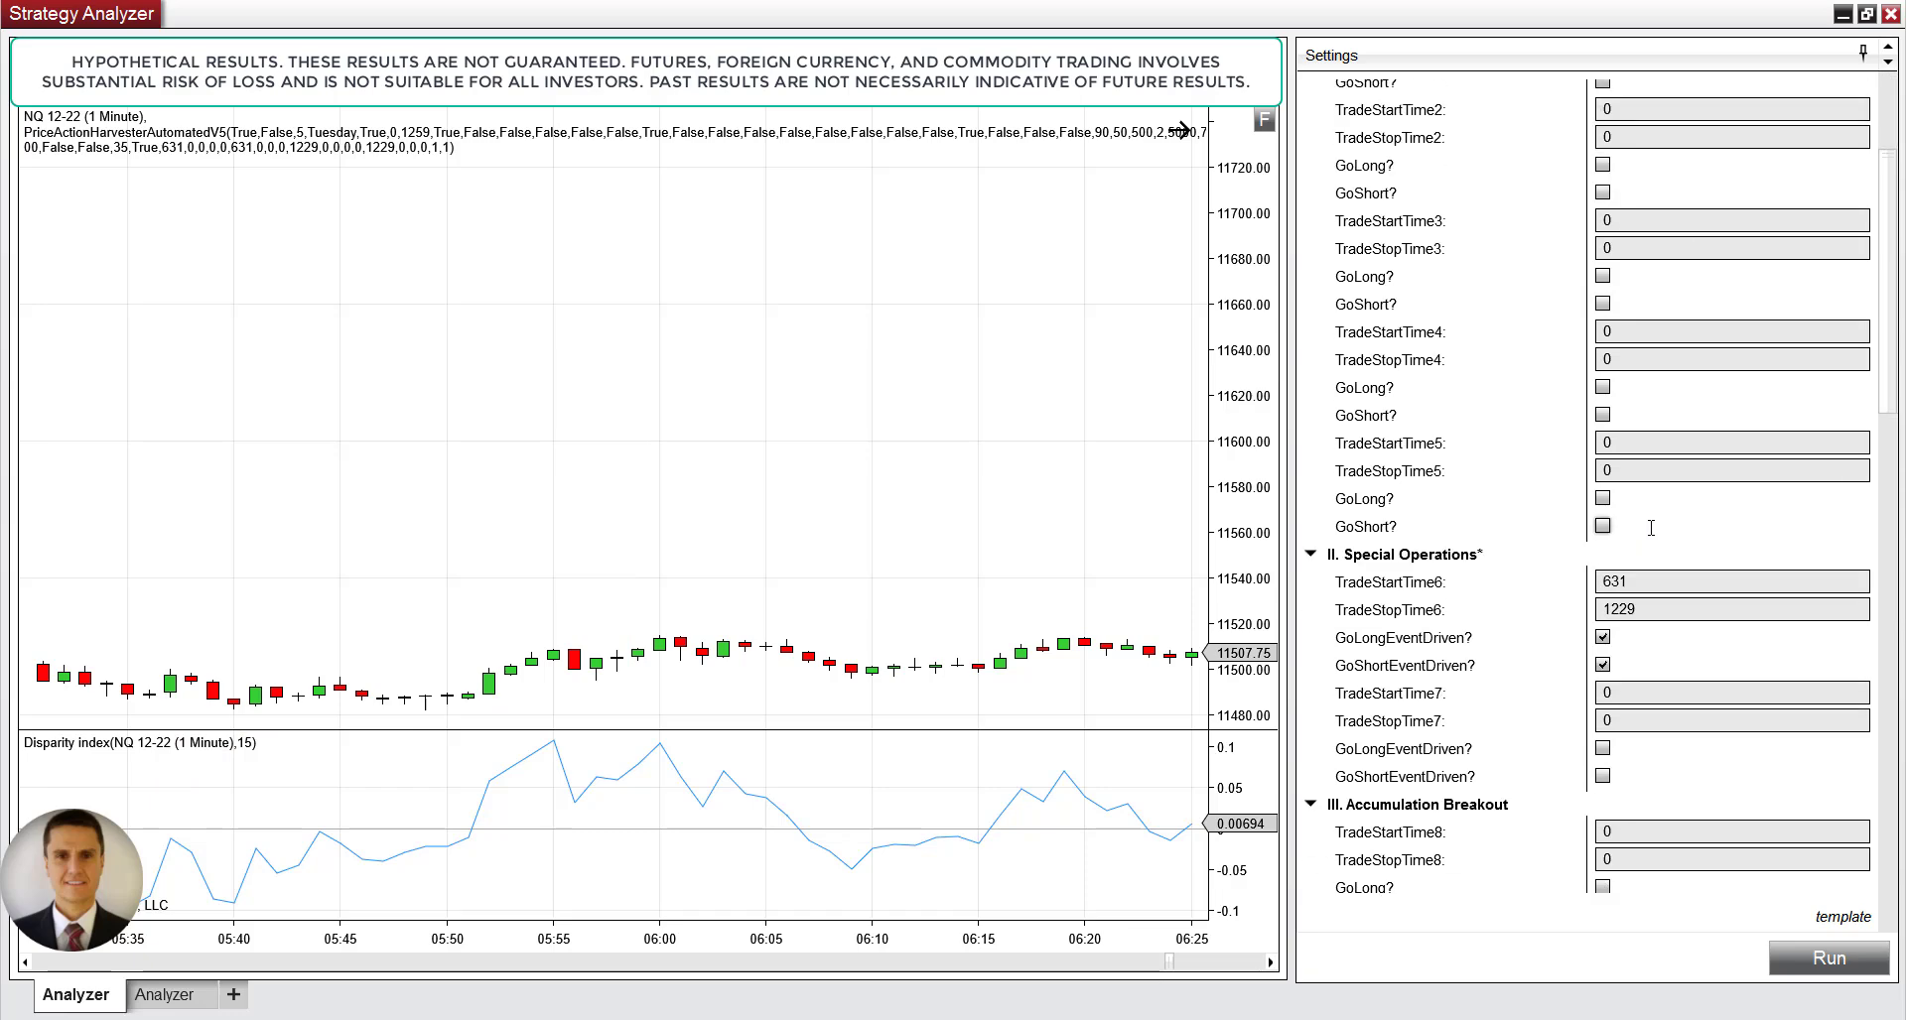
left_click(1696, 463)
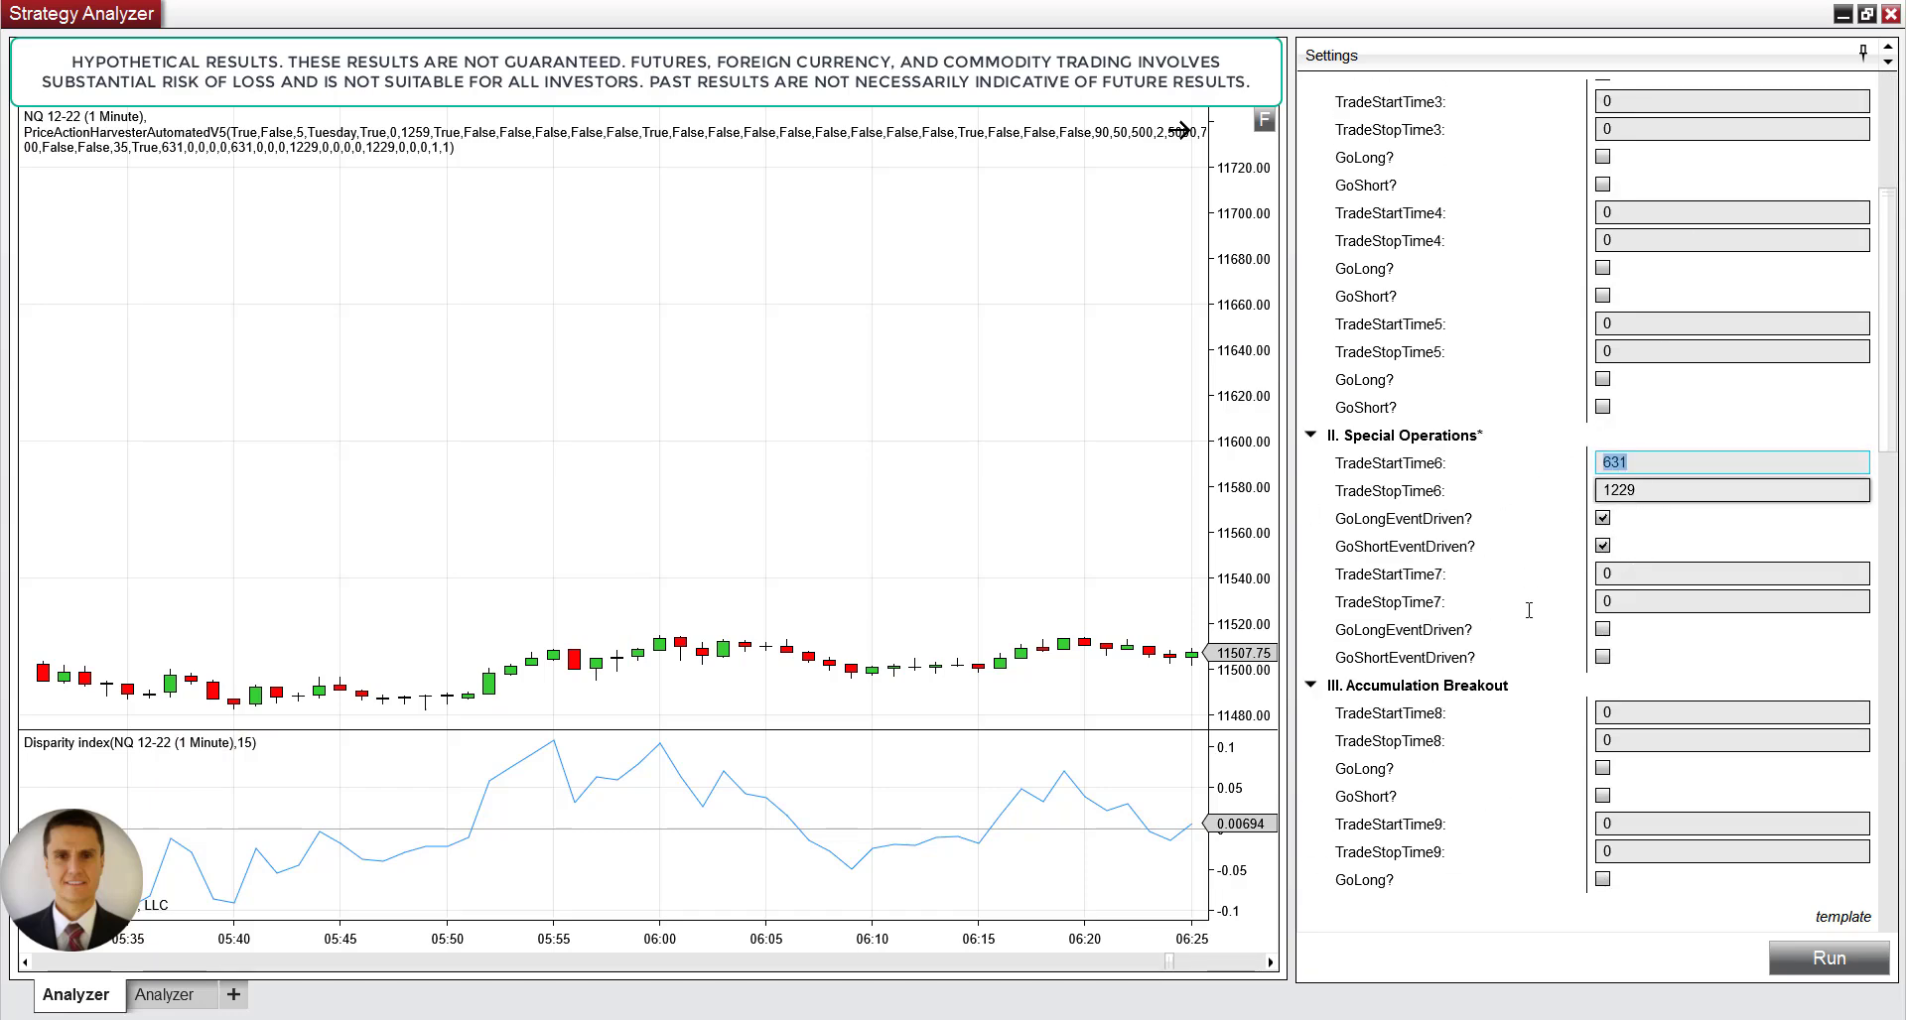
key("Tab")
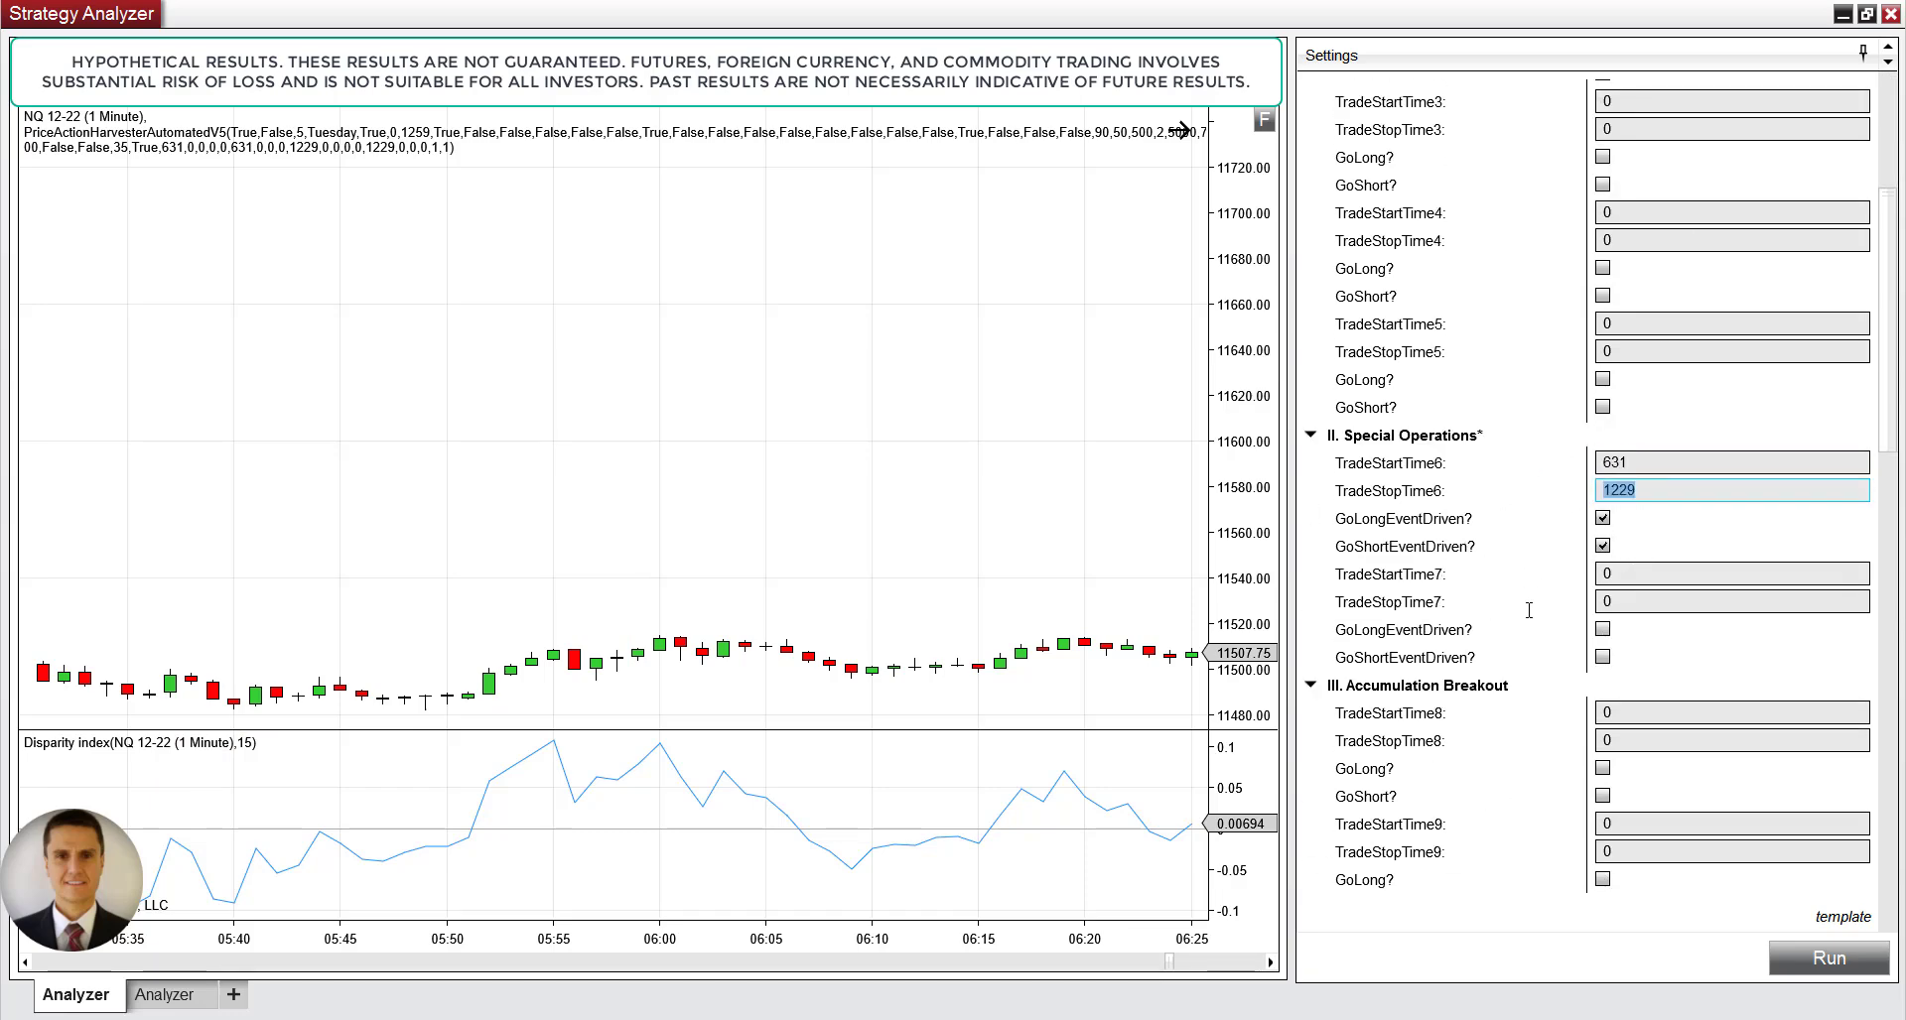
left_click(1663, 489)
key("ctrl+a")
key("shift+Tab")
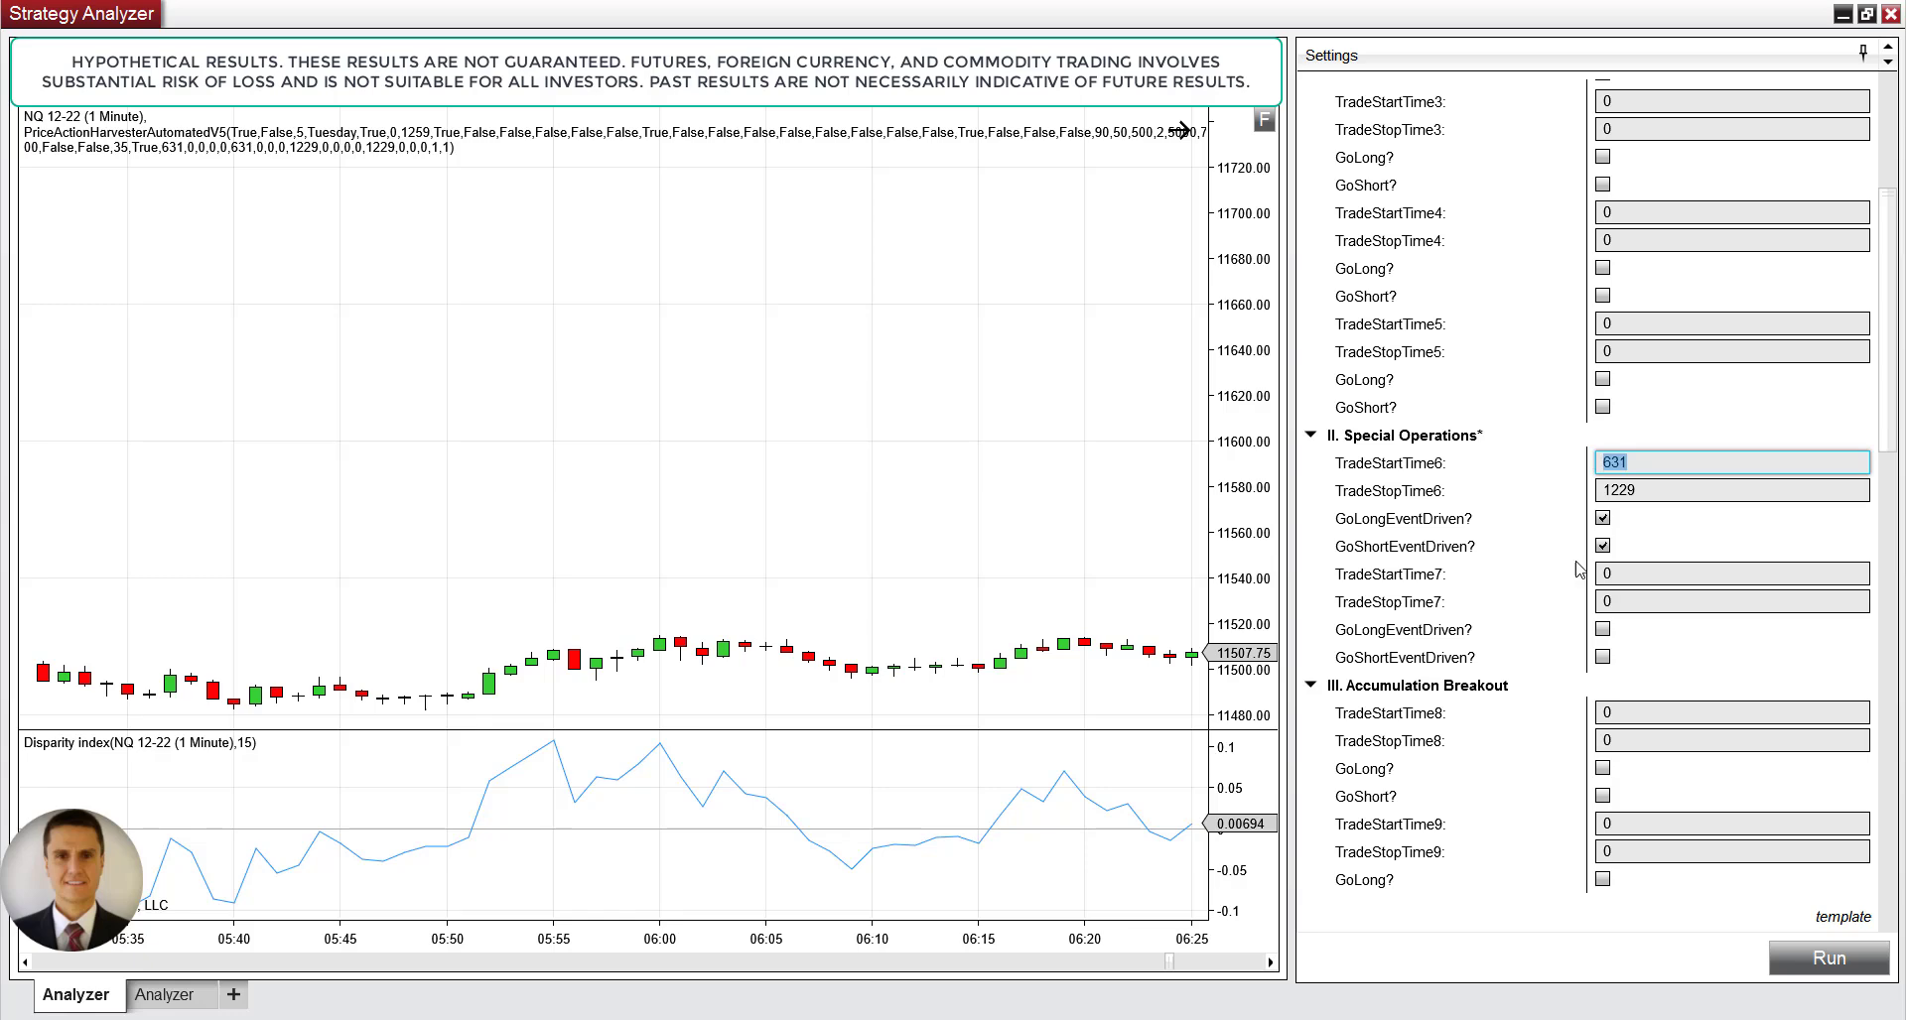
key("Tab")
key("ctrl+a")
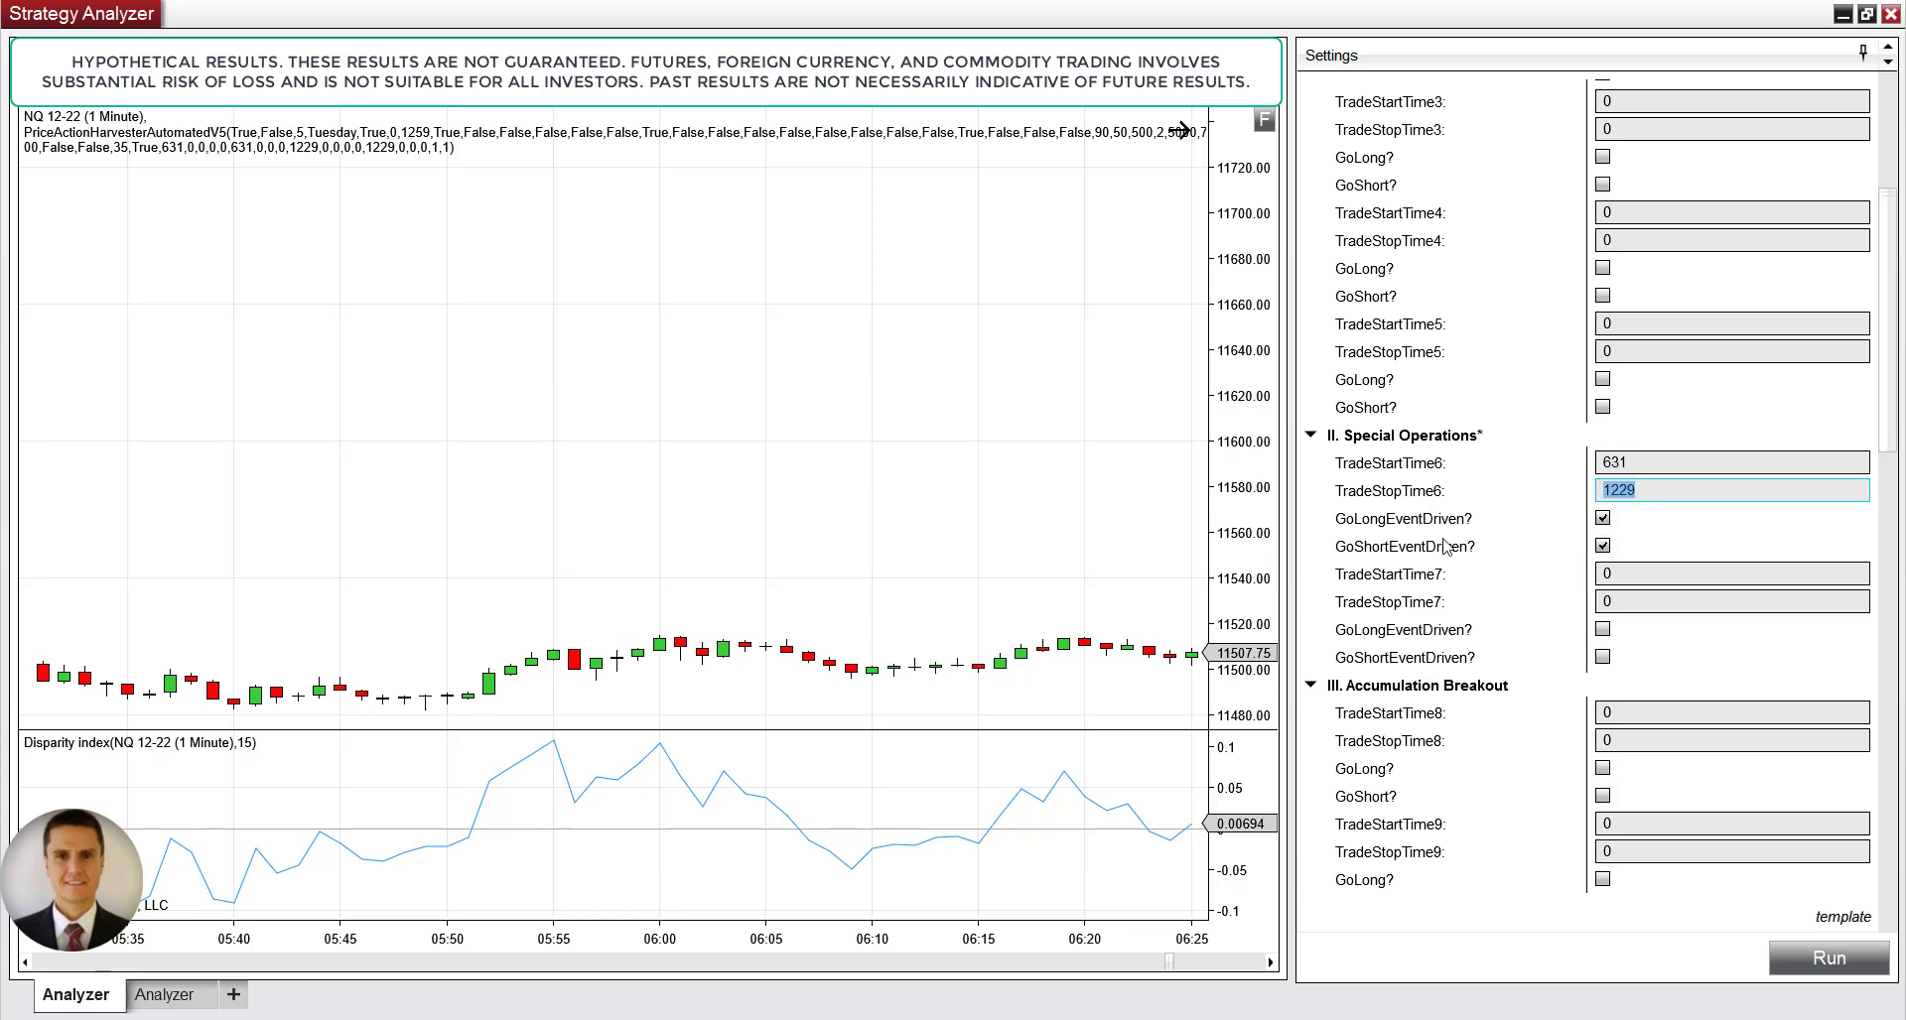
Check the ExitTime setting in the Flatten Everything group of the strategy settings.
scroll(1648, 562, "down", 8)
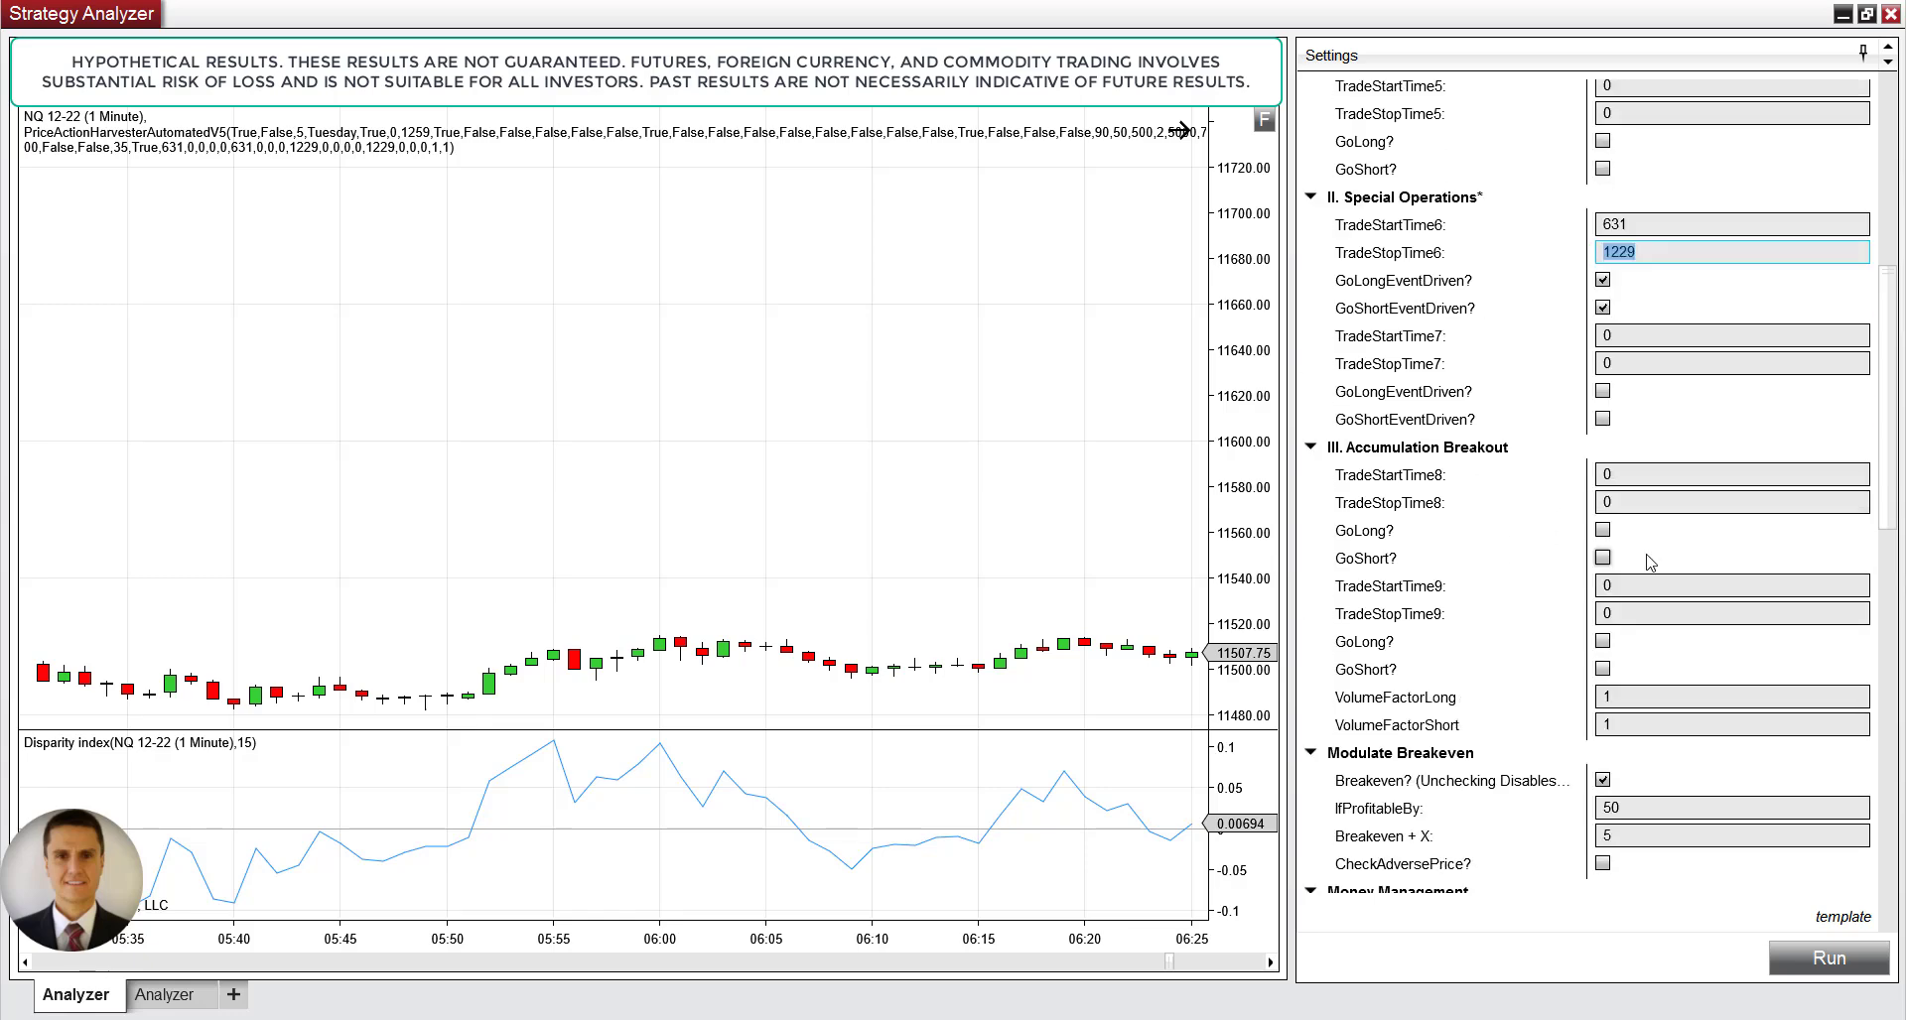
scroll(1649, 562, "down", 6)
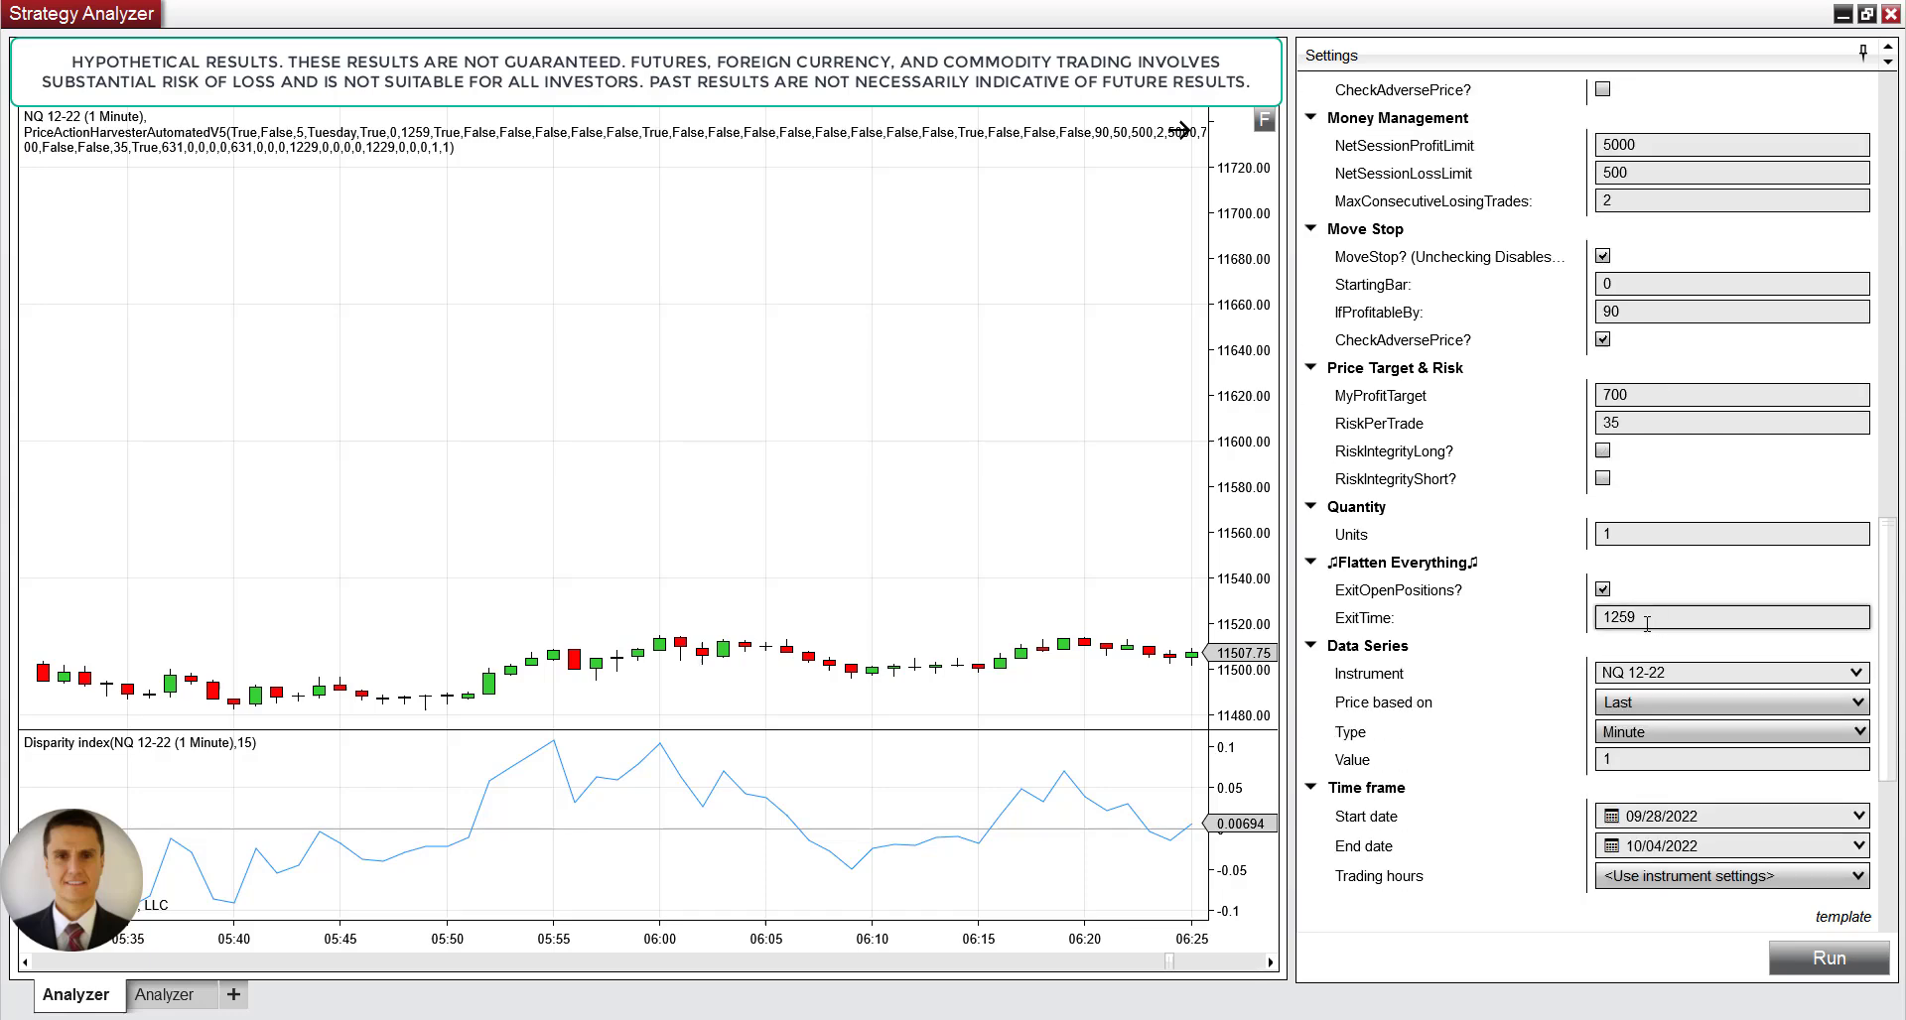
left_click(1379, 621)
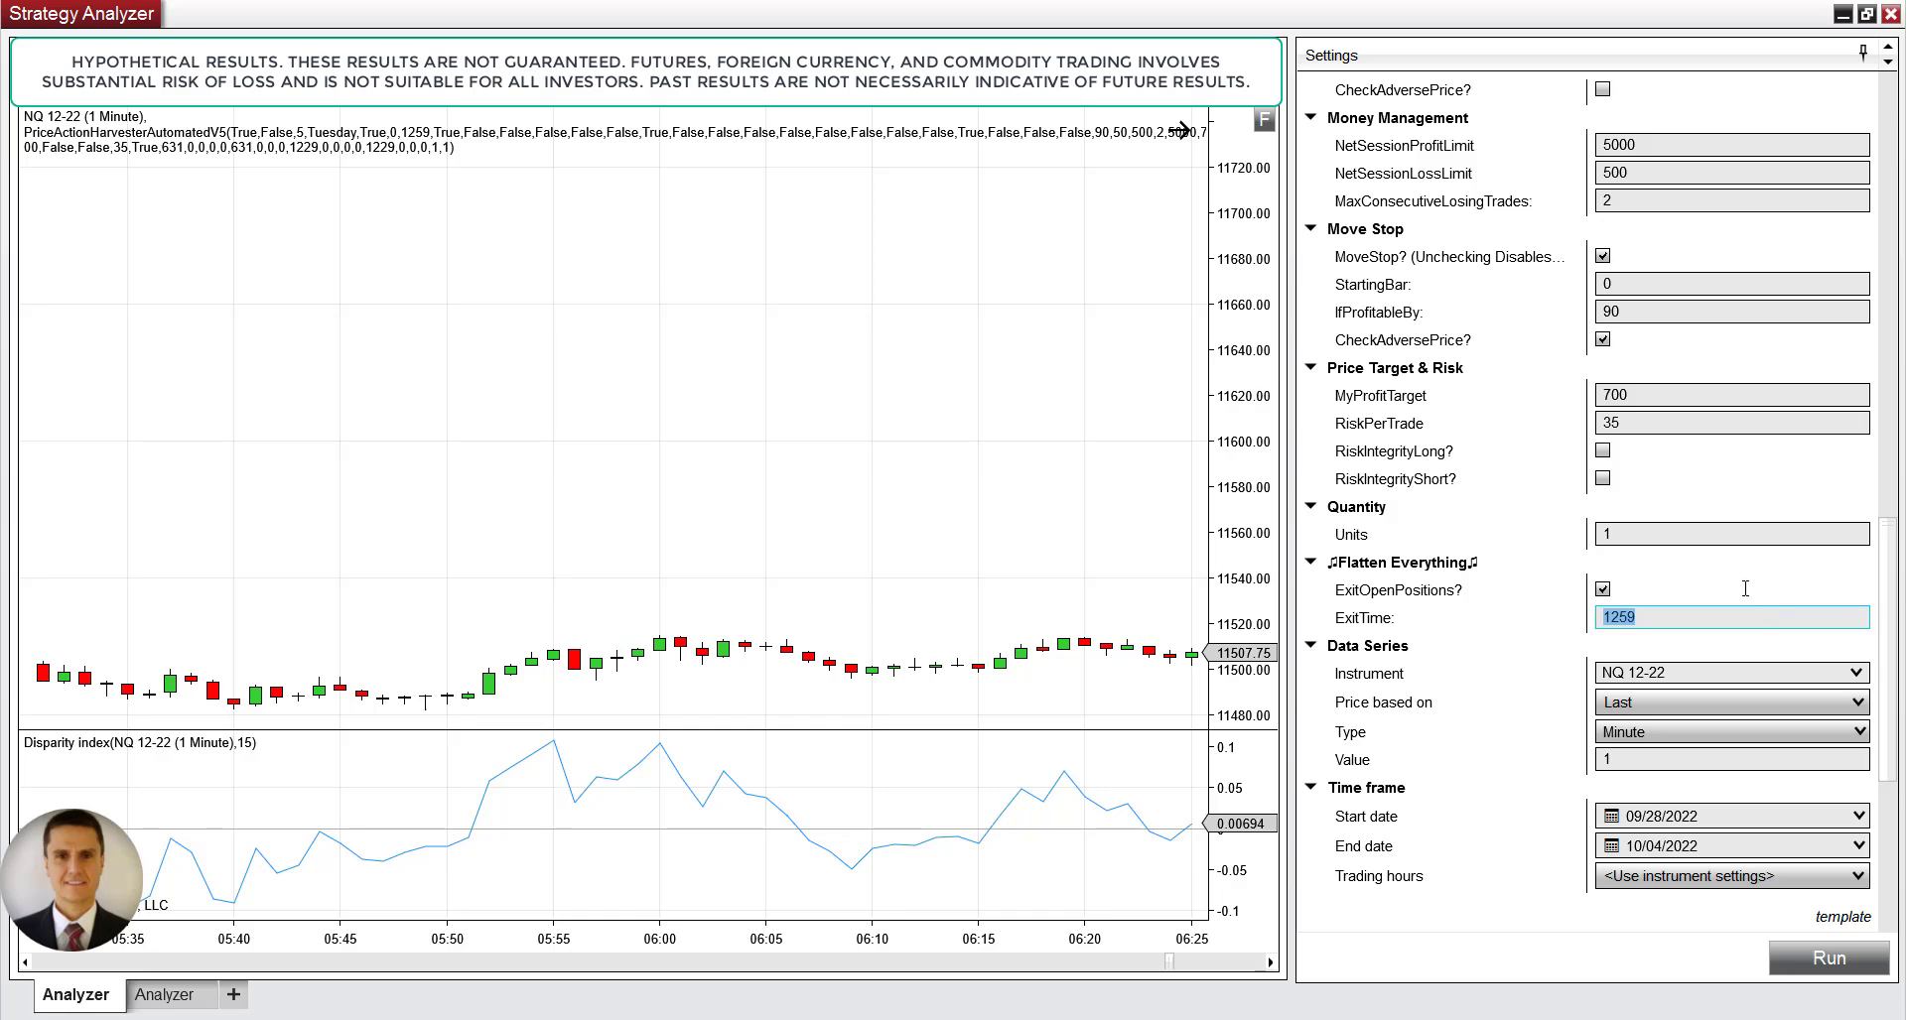
Review the Money Management settings: NetSessionProfitLimit, NetSessionLossLimit and MaxConsecutiveLosingTrades.
scroll(1745, 589, "up", 5)
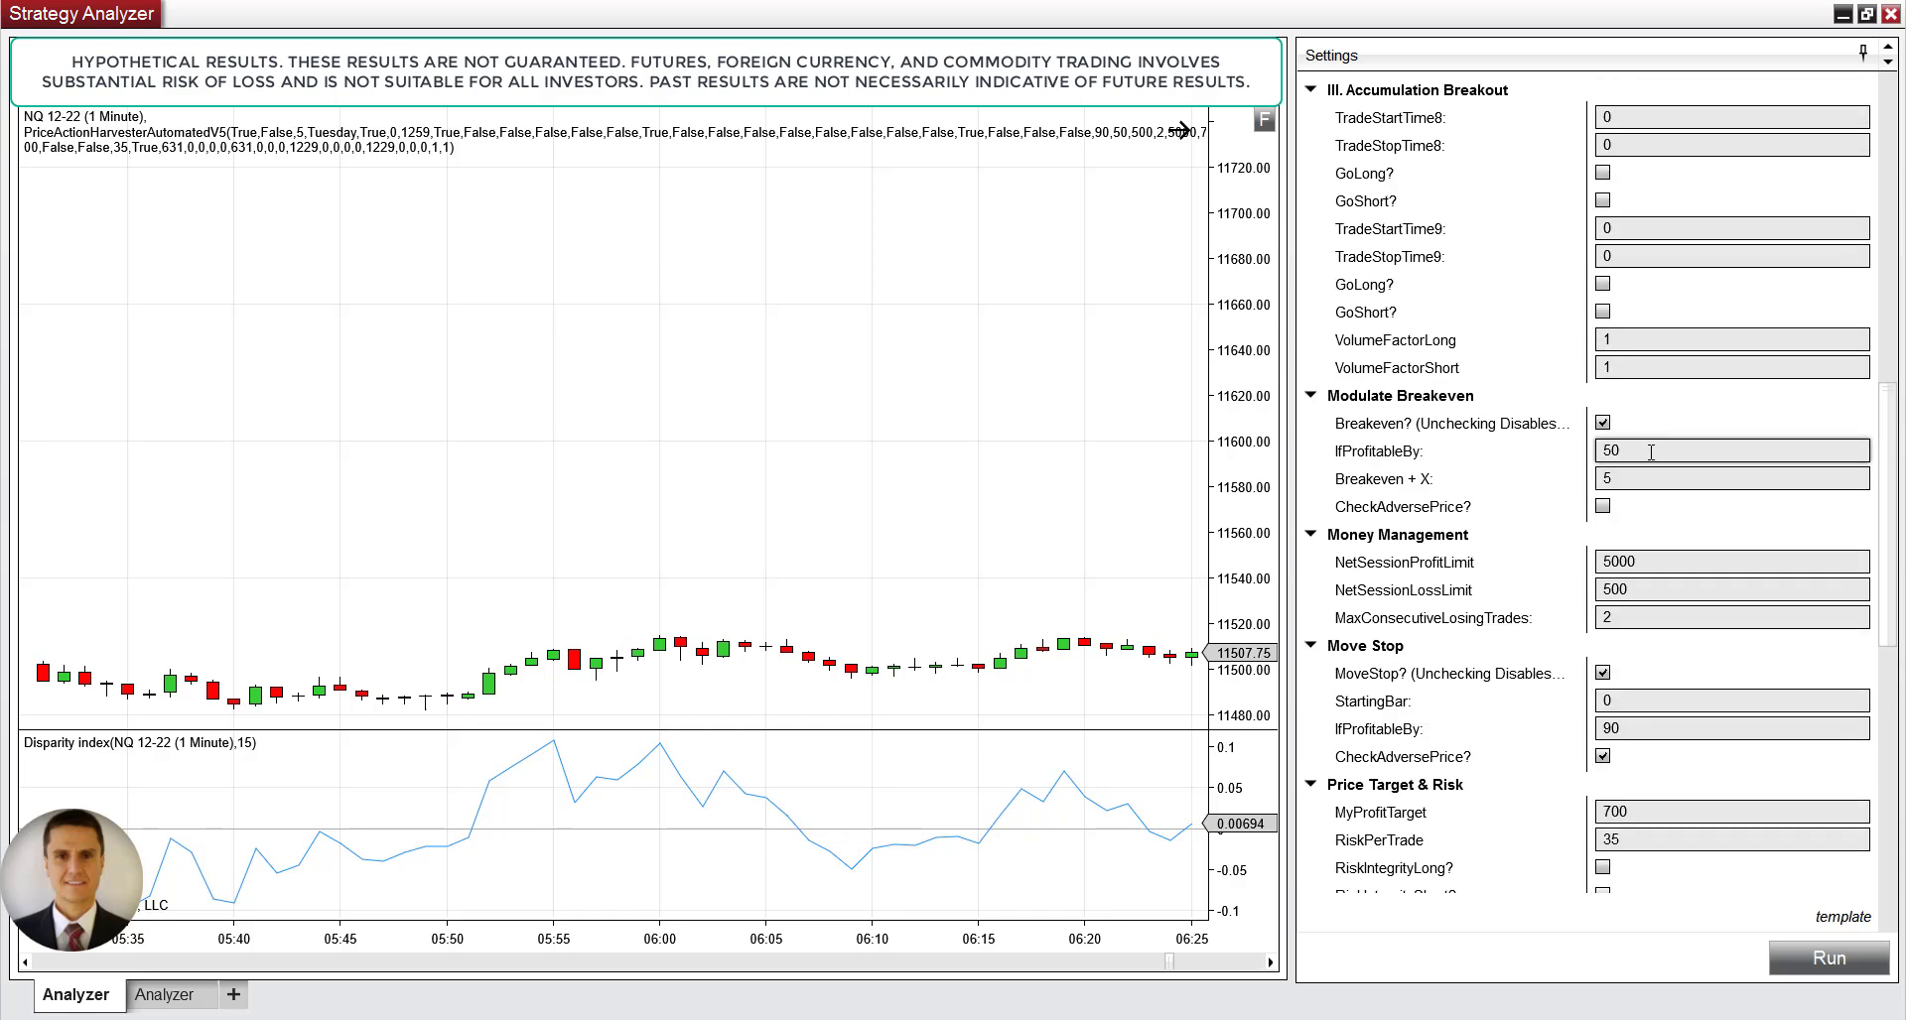
scroll(1651, 451, "down", 1)
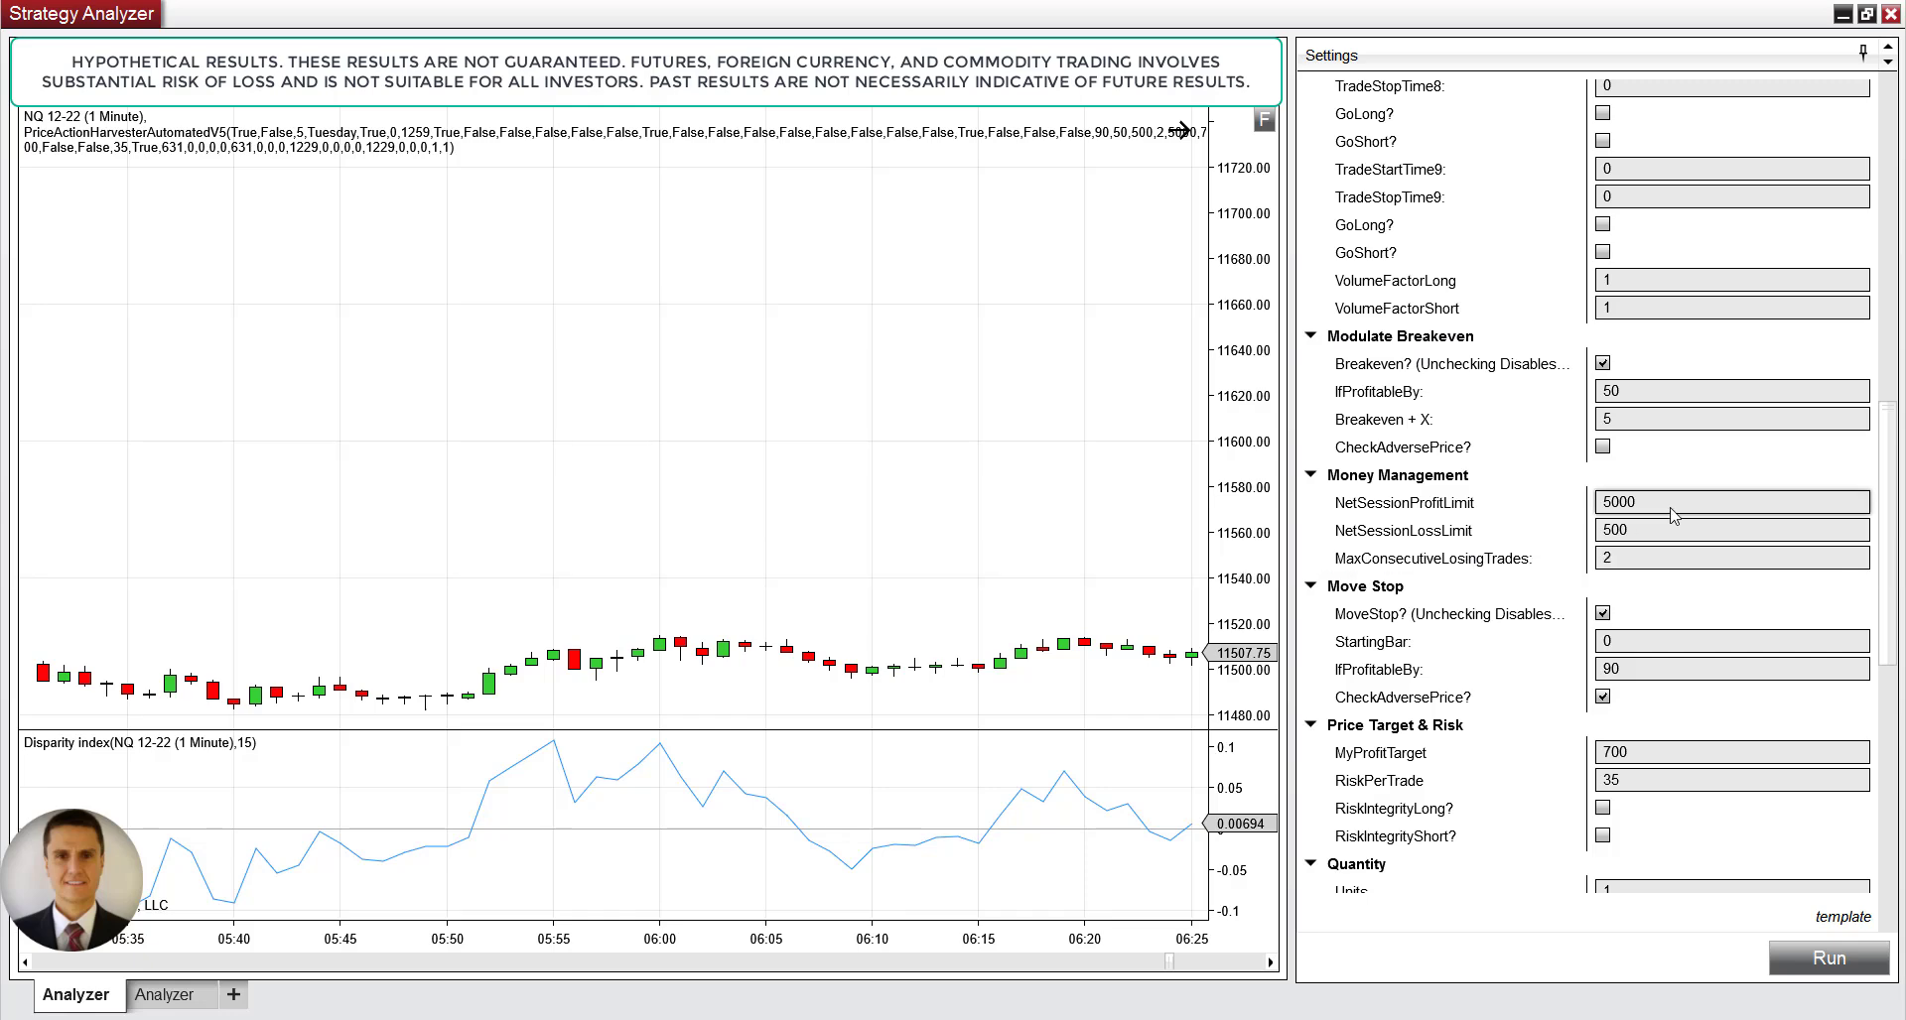
scroll(1673, 515, "down", 1)
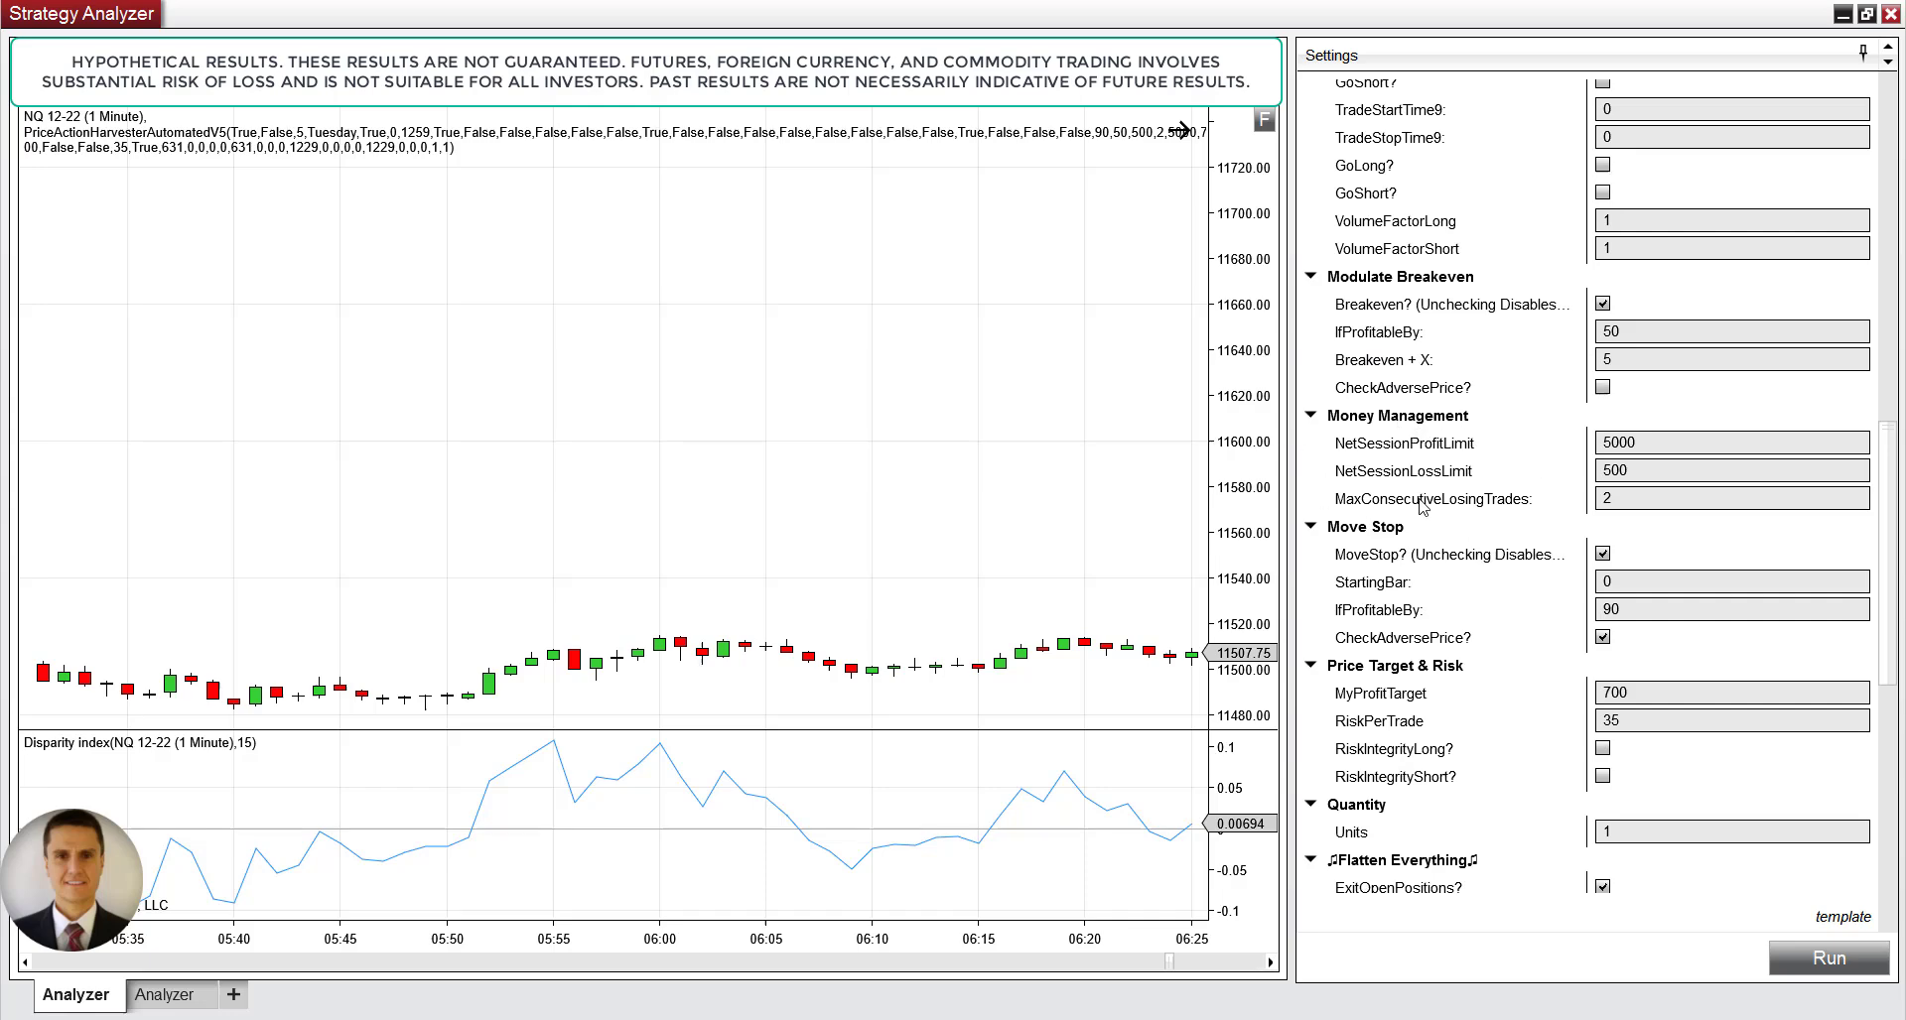
left_click(1671, 449)
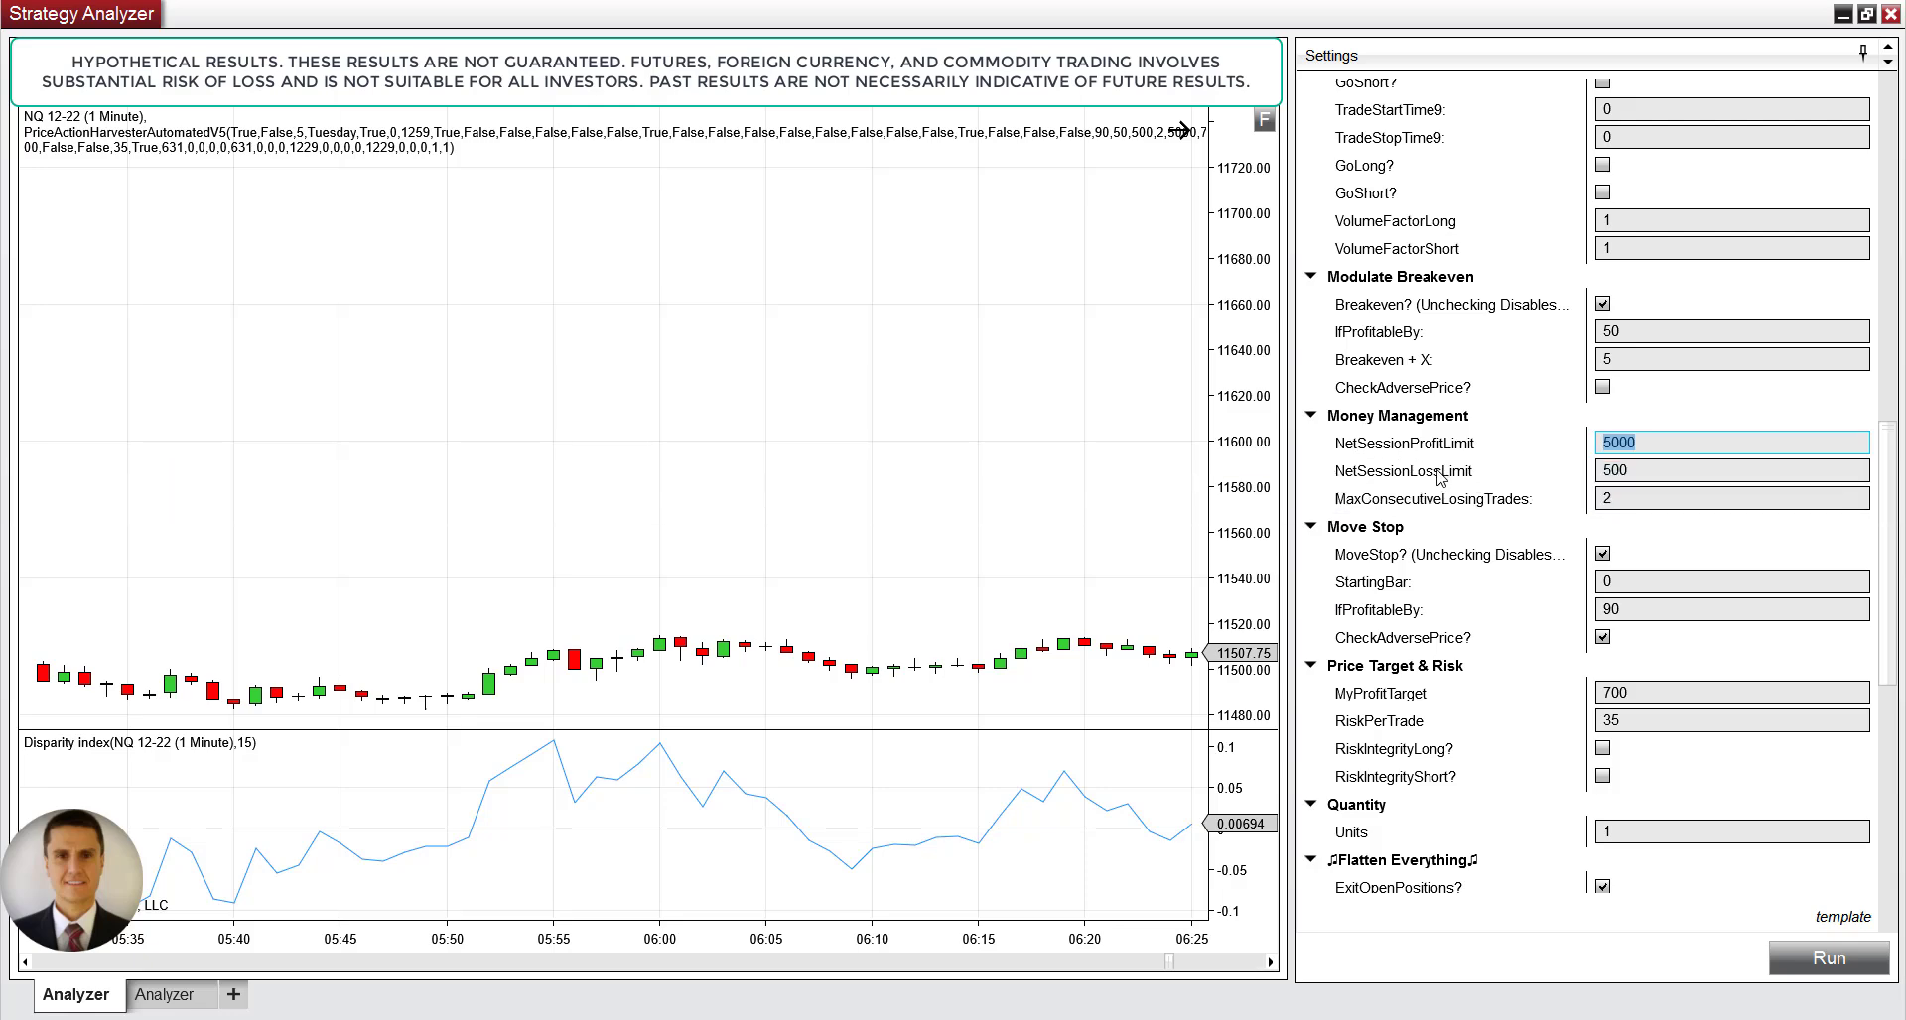
left_click(1668, 447)
double_click(1669, 447)
key("Tab")
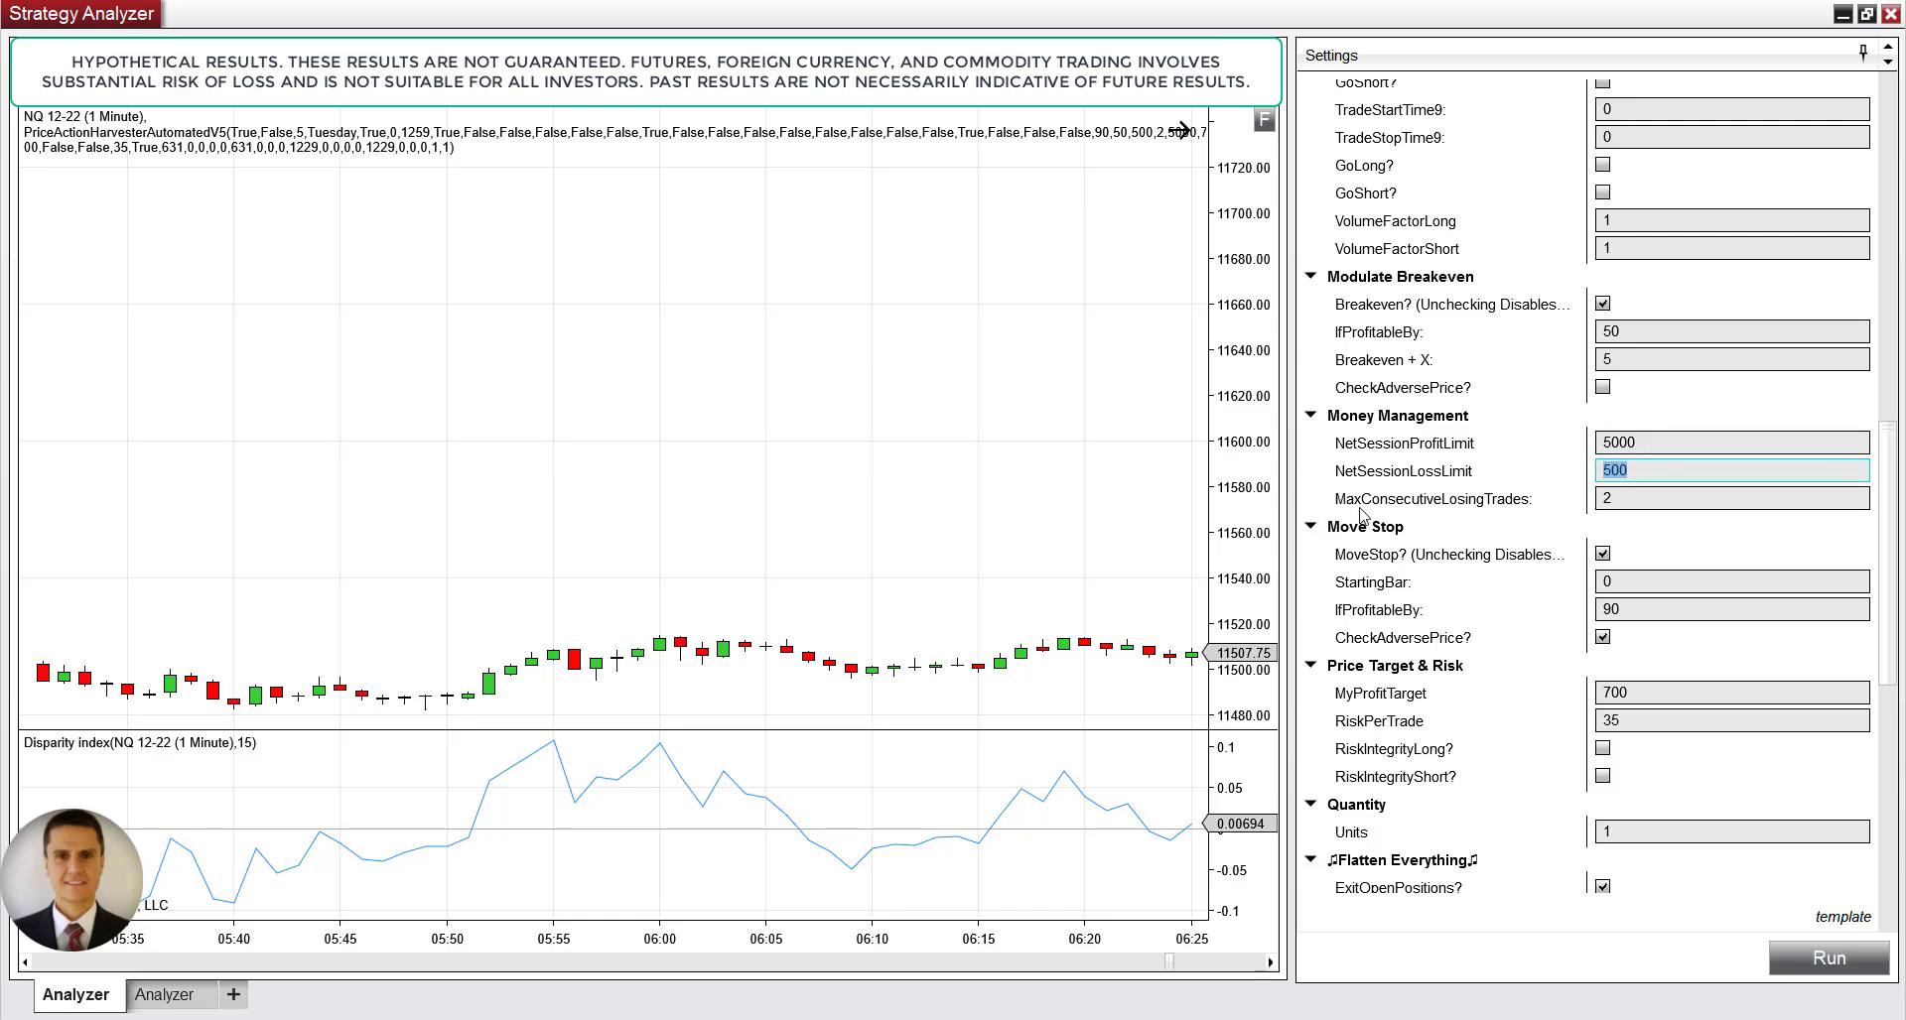
key("Tab")
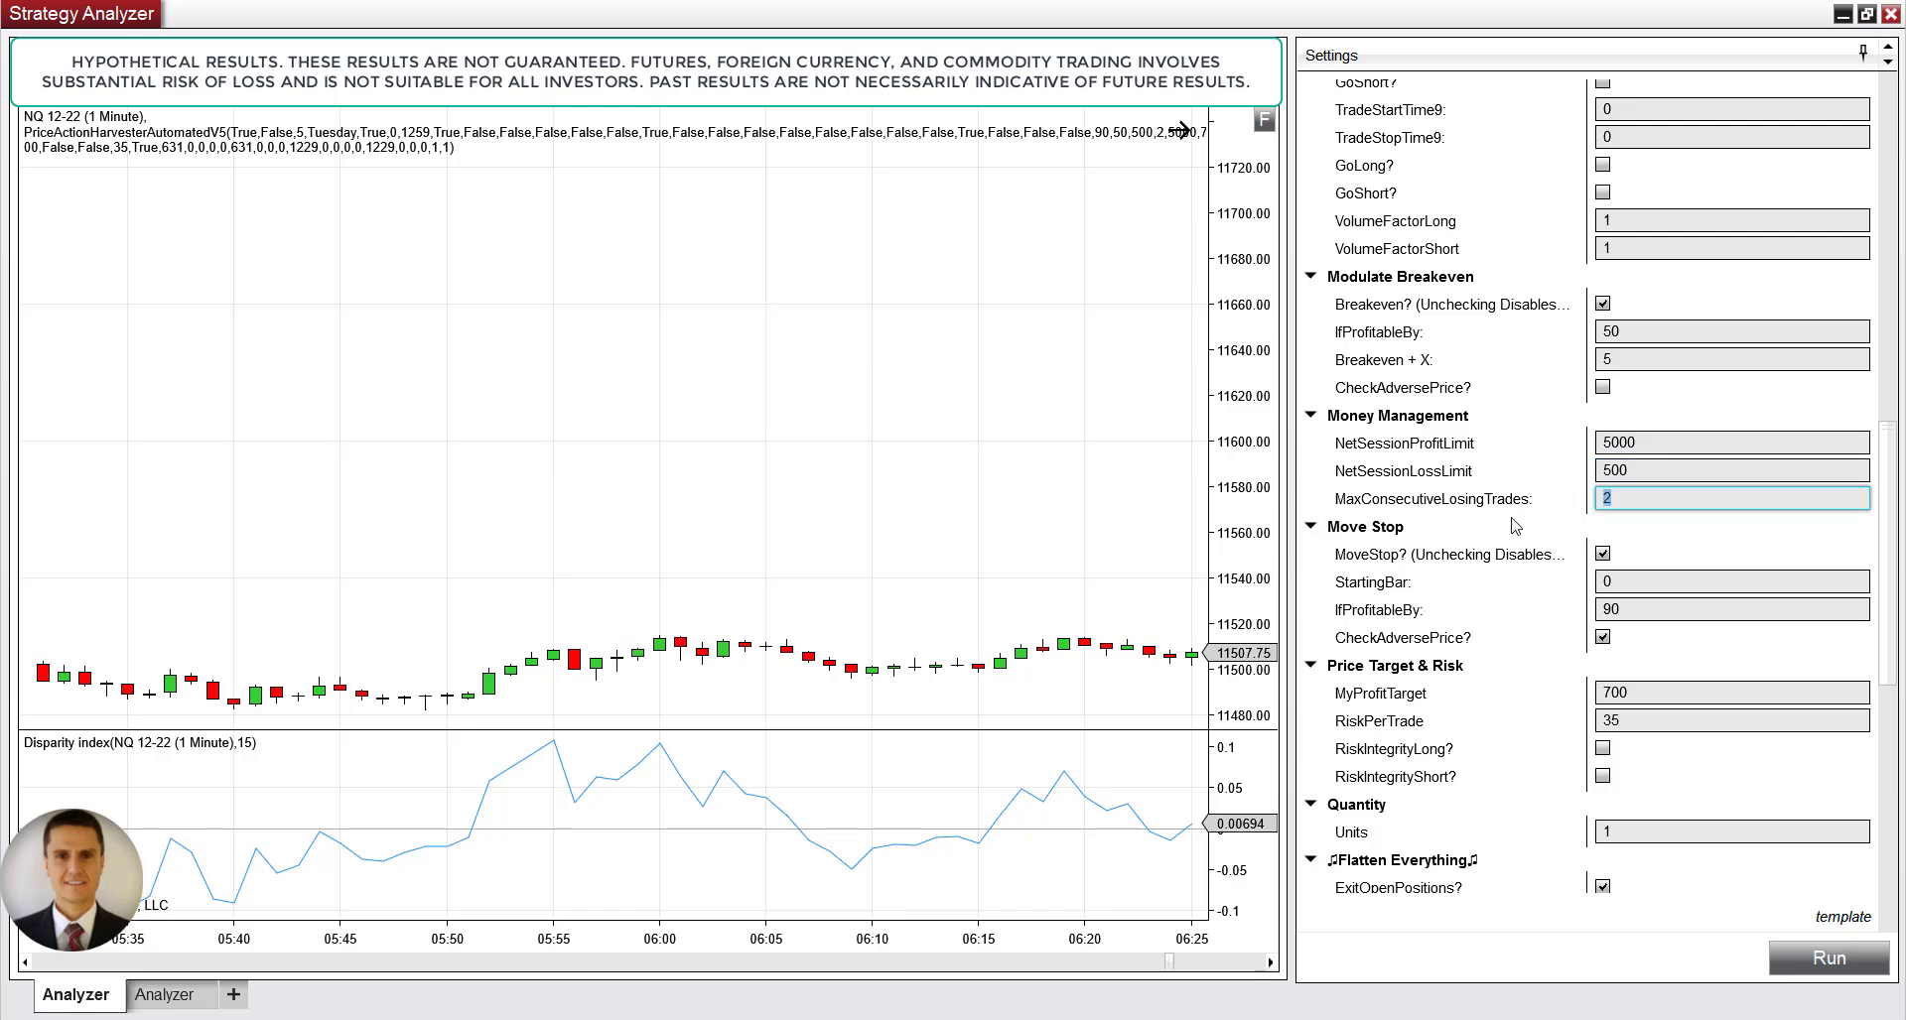
Review the strategy's breakeven trigger and offset, RiskPerTrade, and the Move Stop StartingBar and IfProfitableBy settings.
left_click(1627, 334)
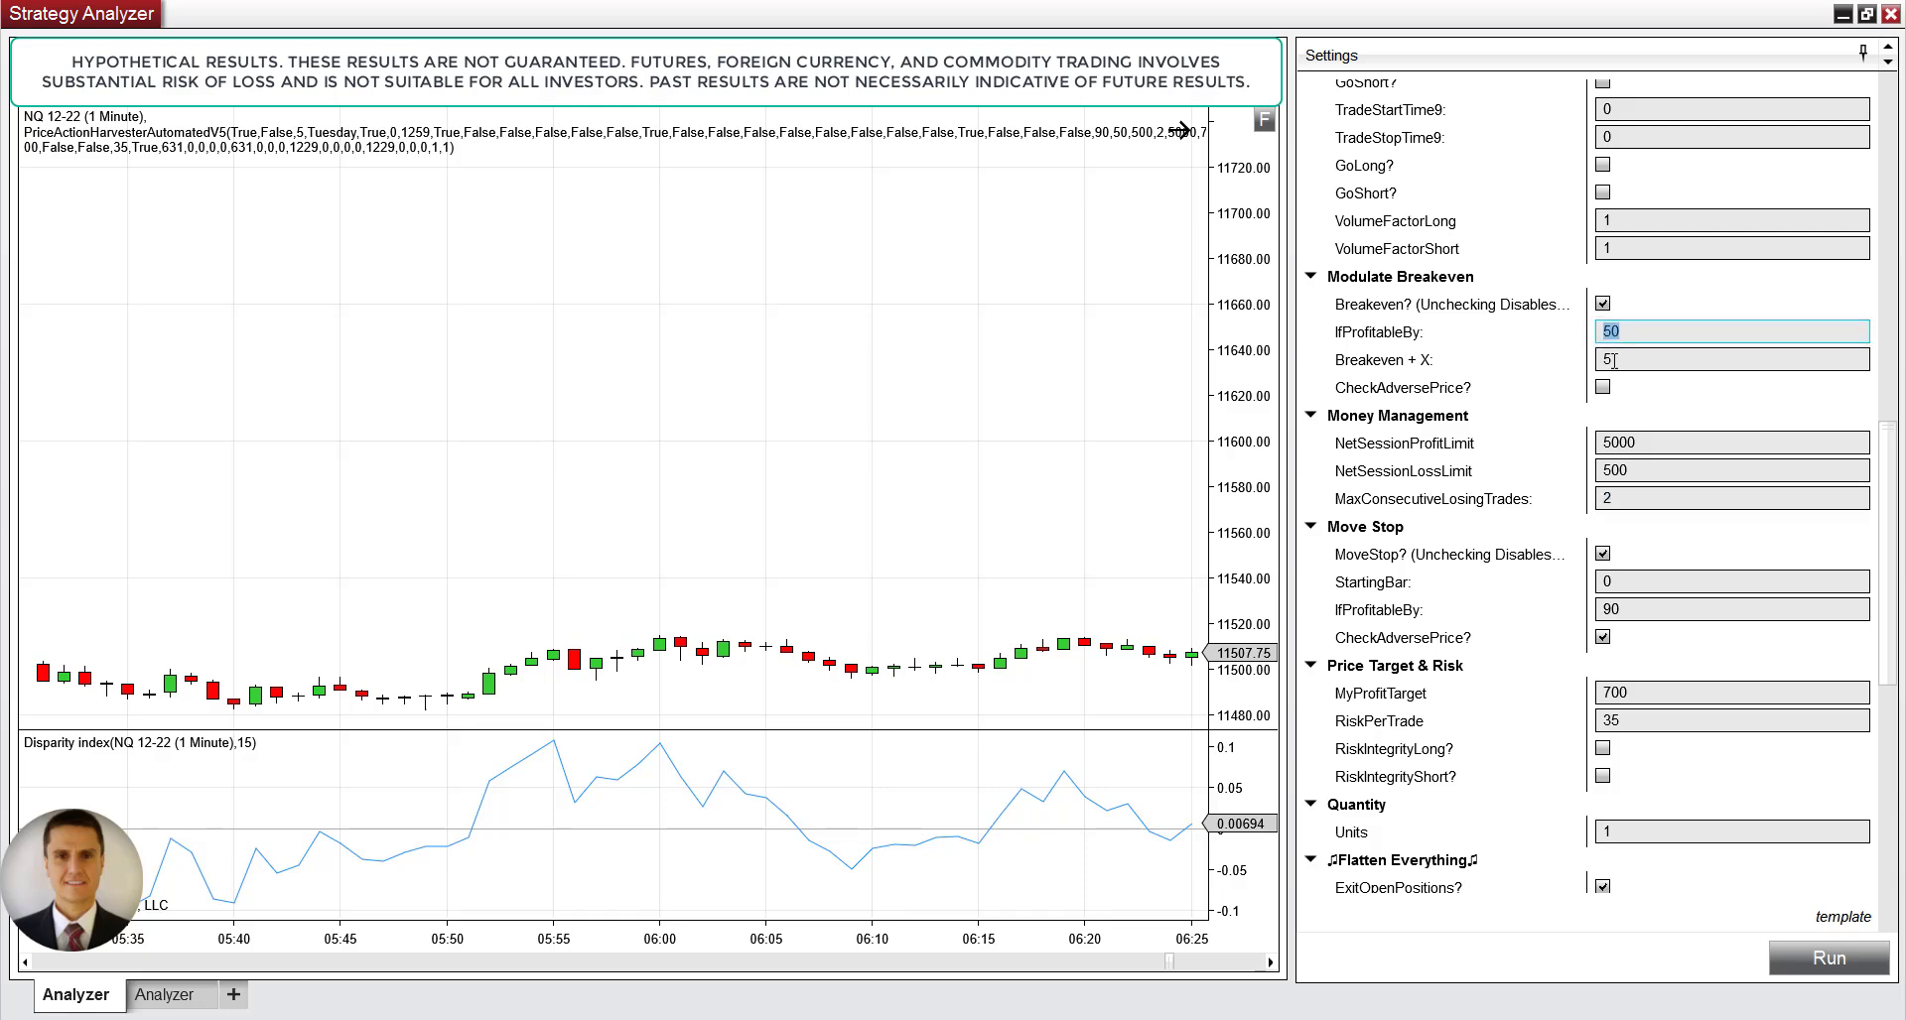
scroll(1612, 362, "down", 1)
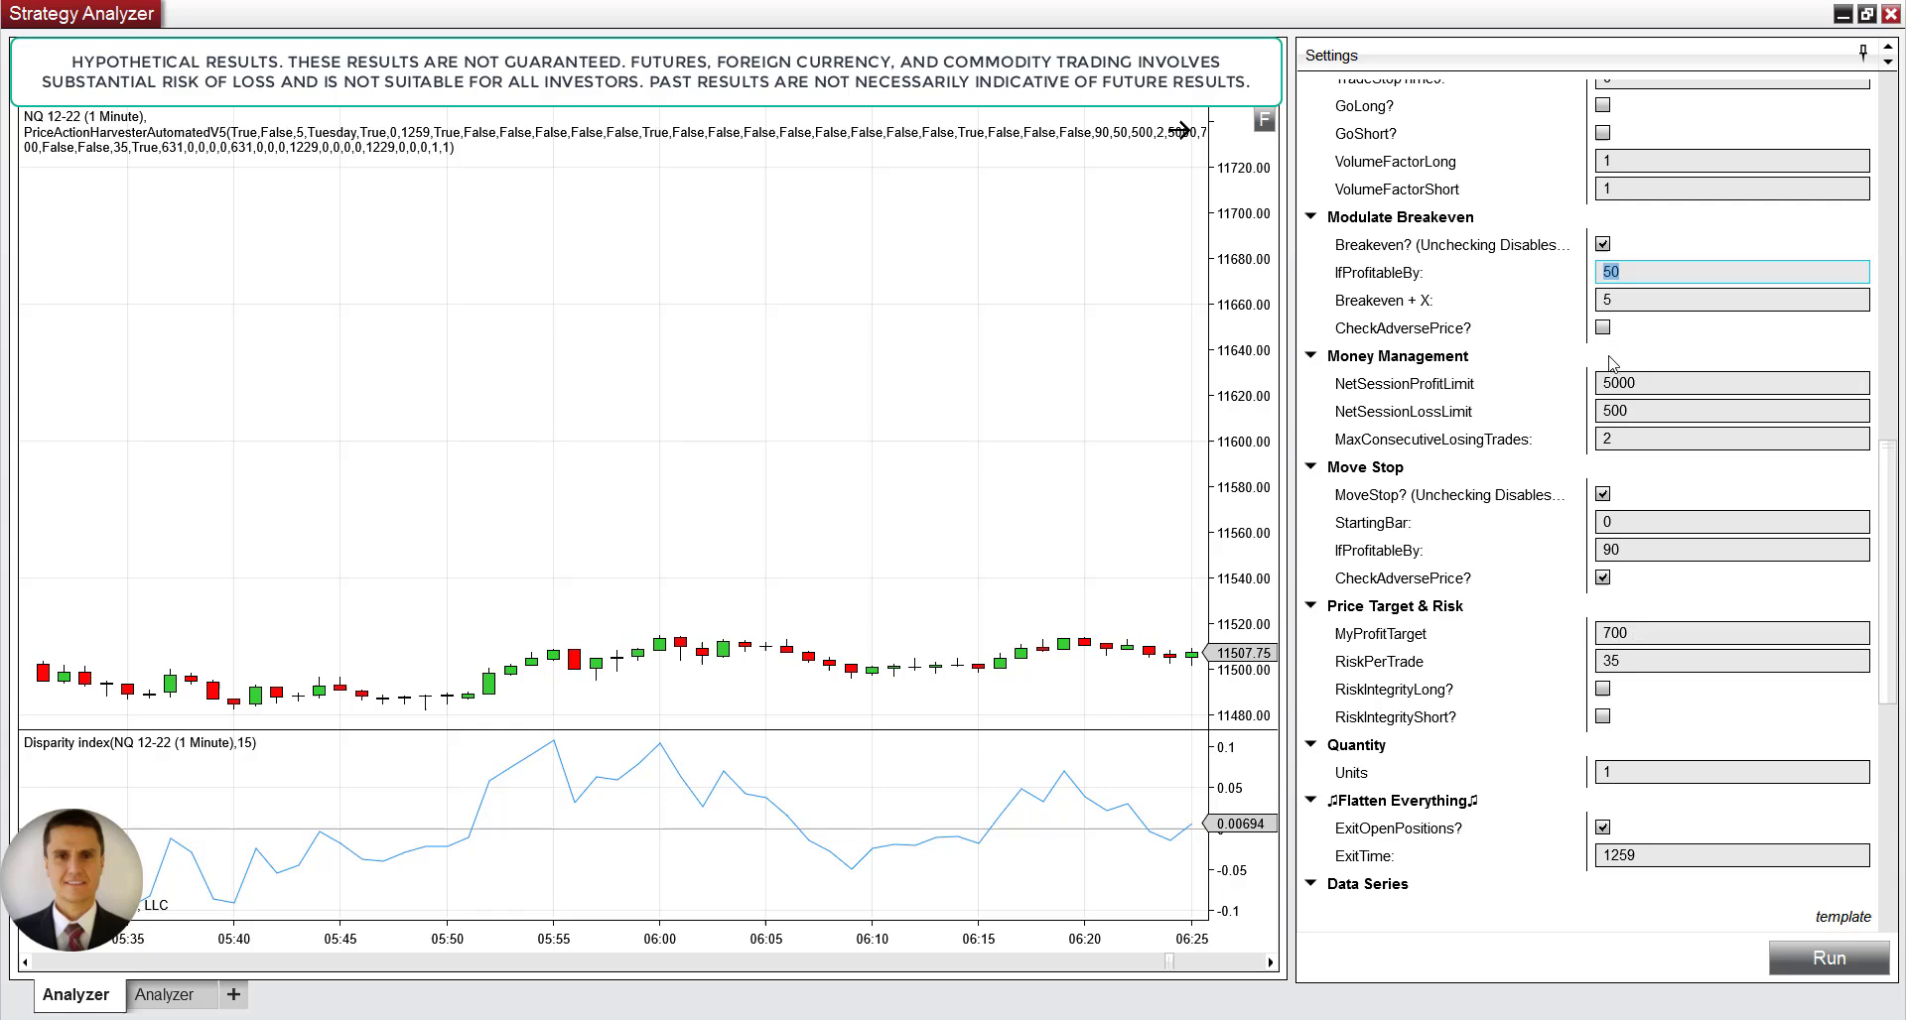
left_click(1633, 662)
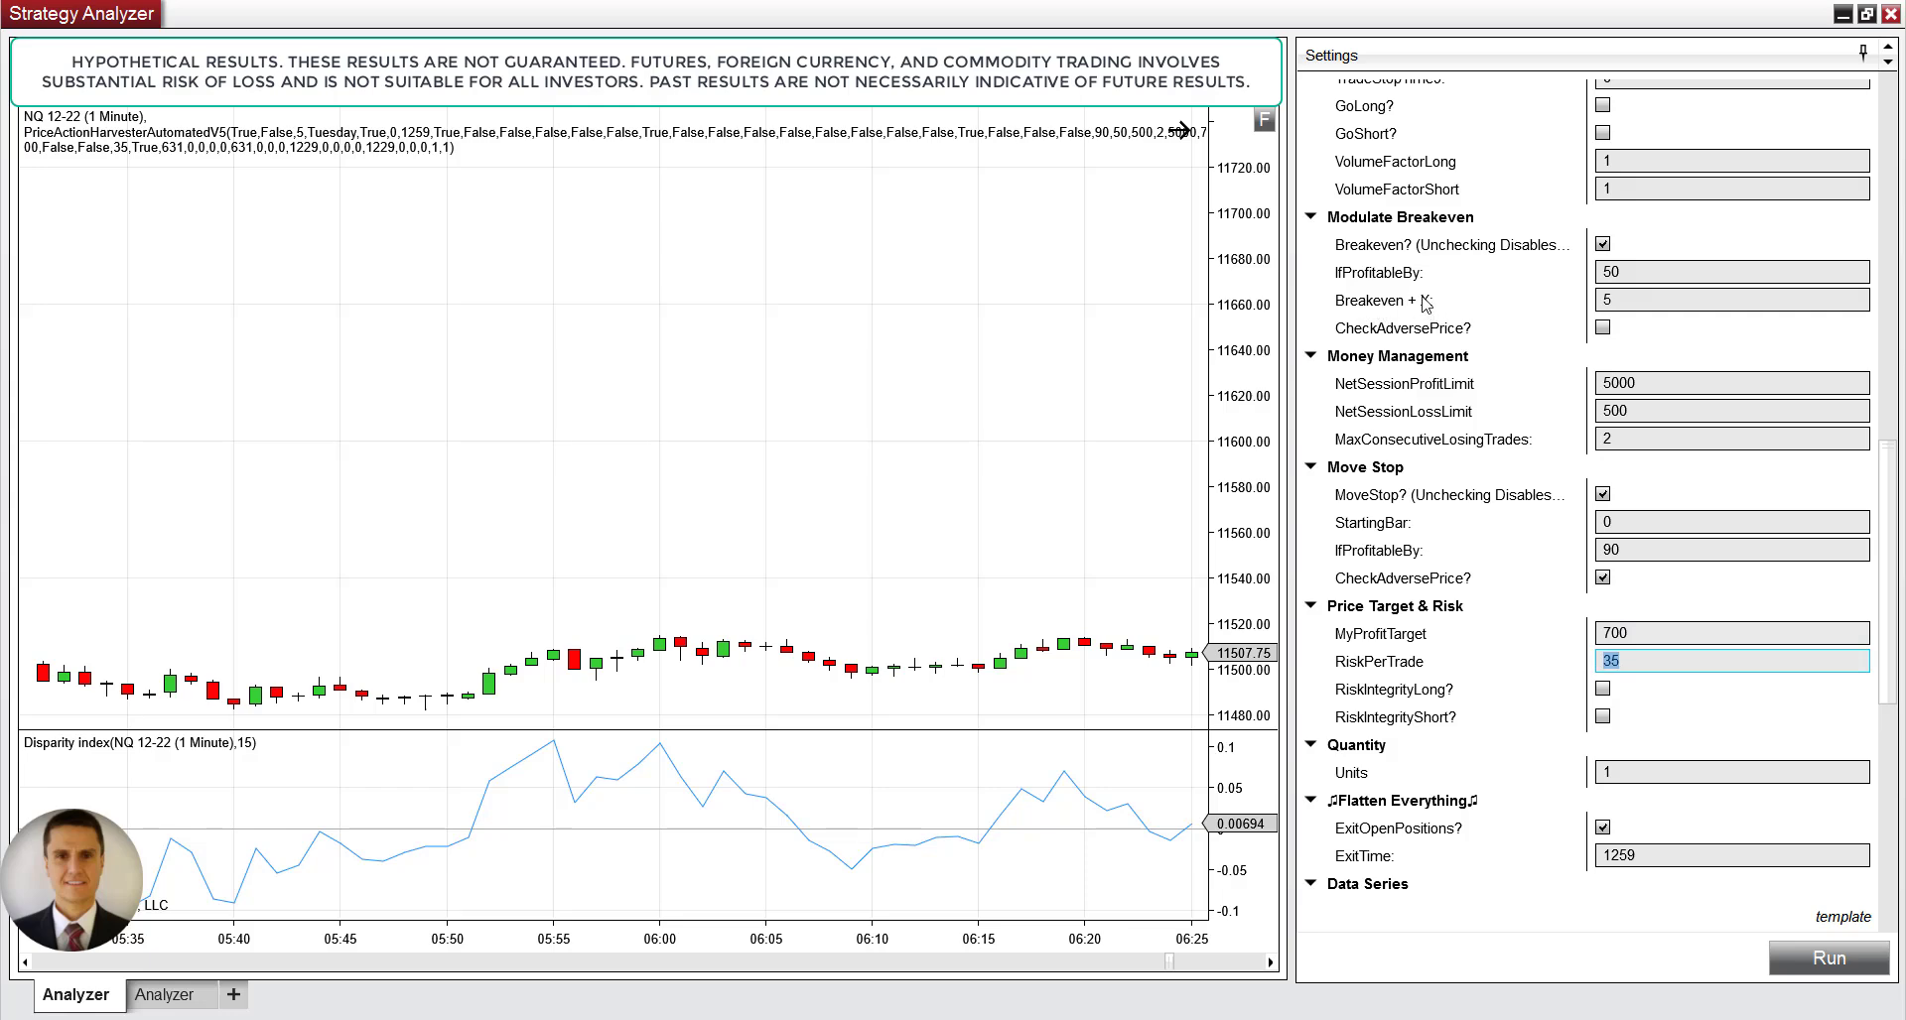
left_click(1621, 301)
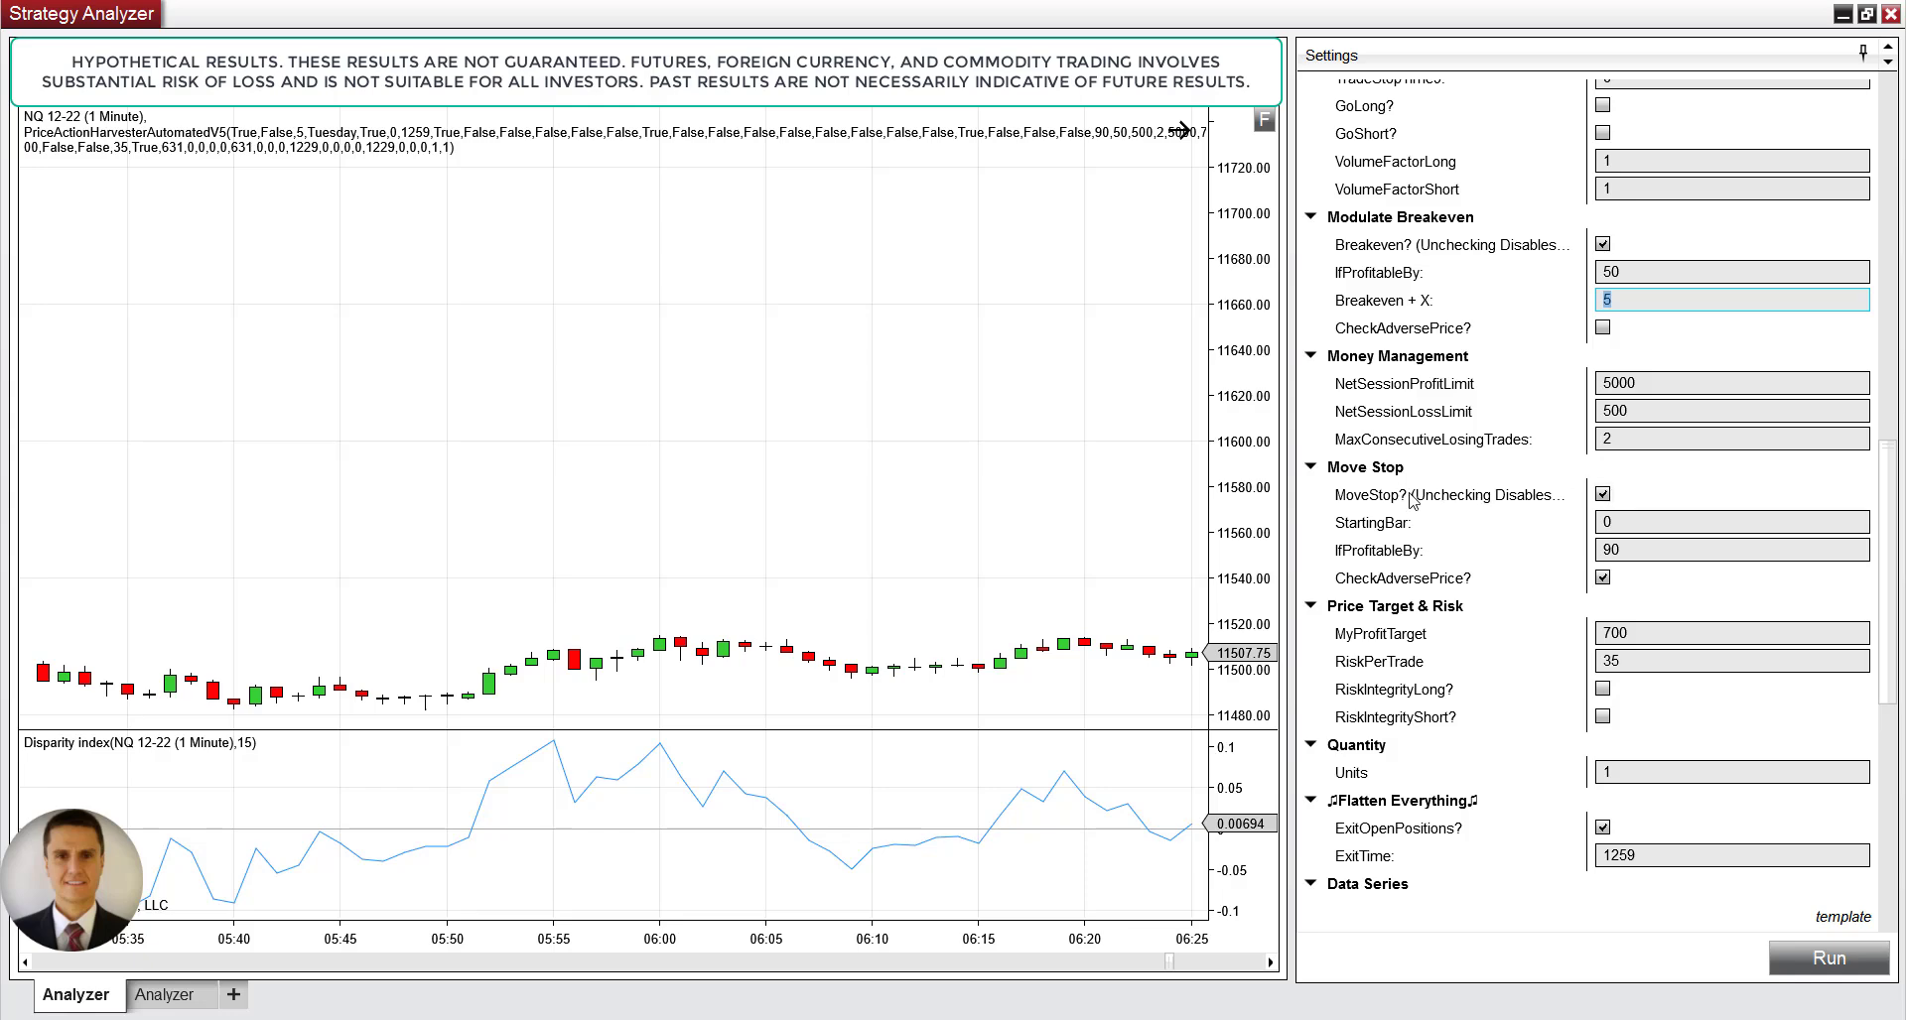
left_click(1625, 524)
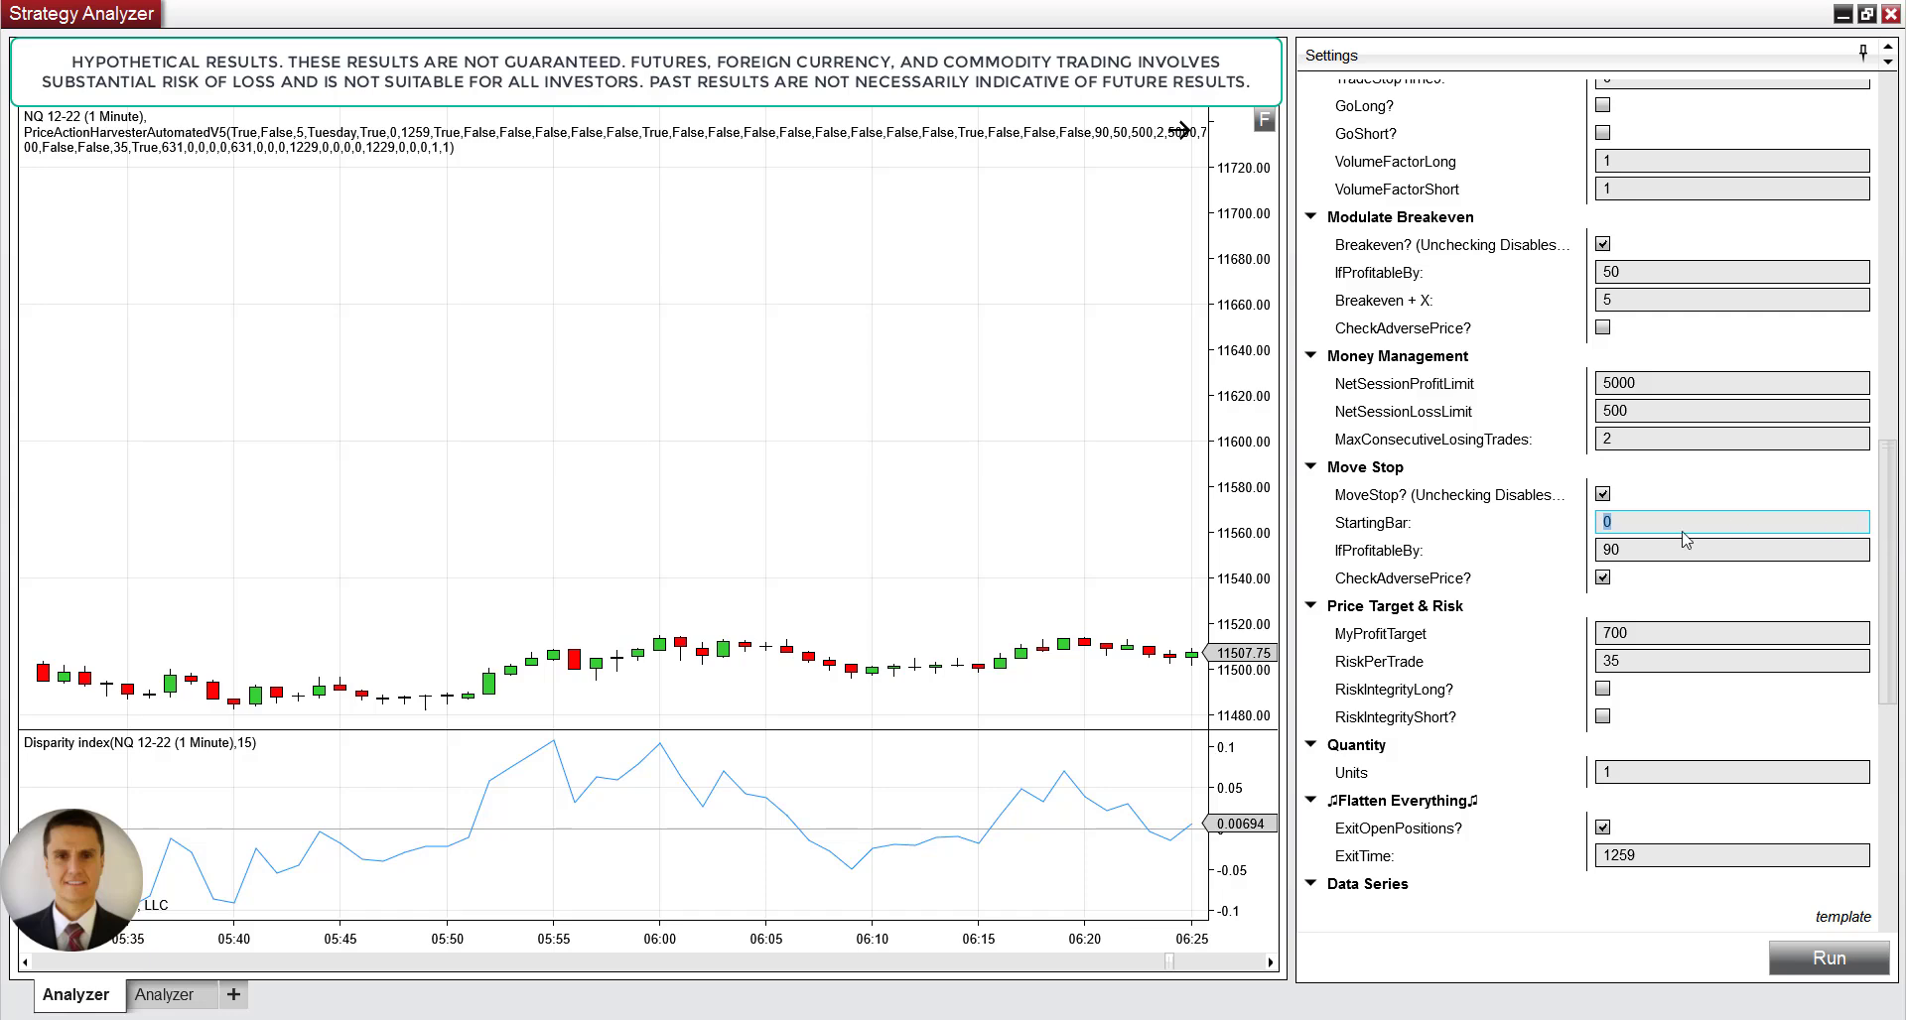
left_click(1622, 526)
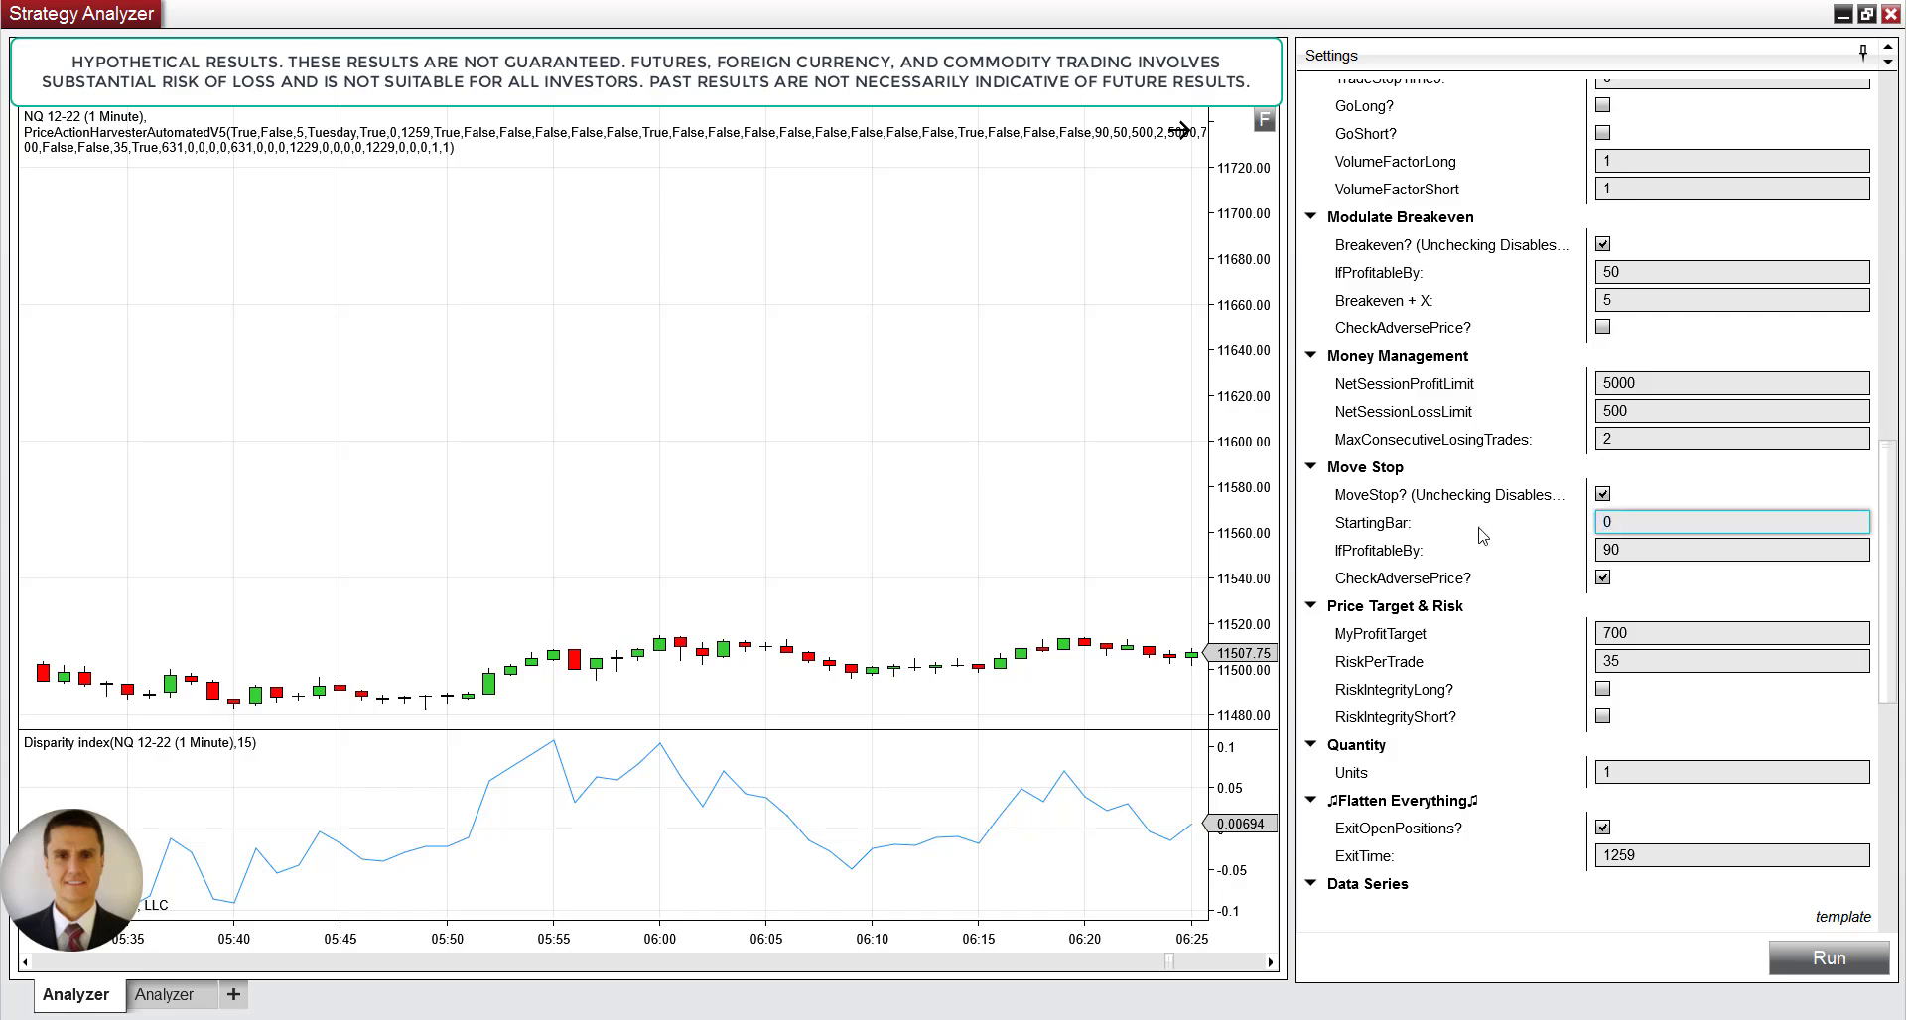
key("ctrl+a")
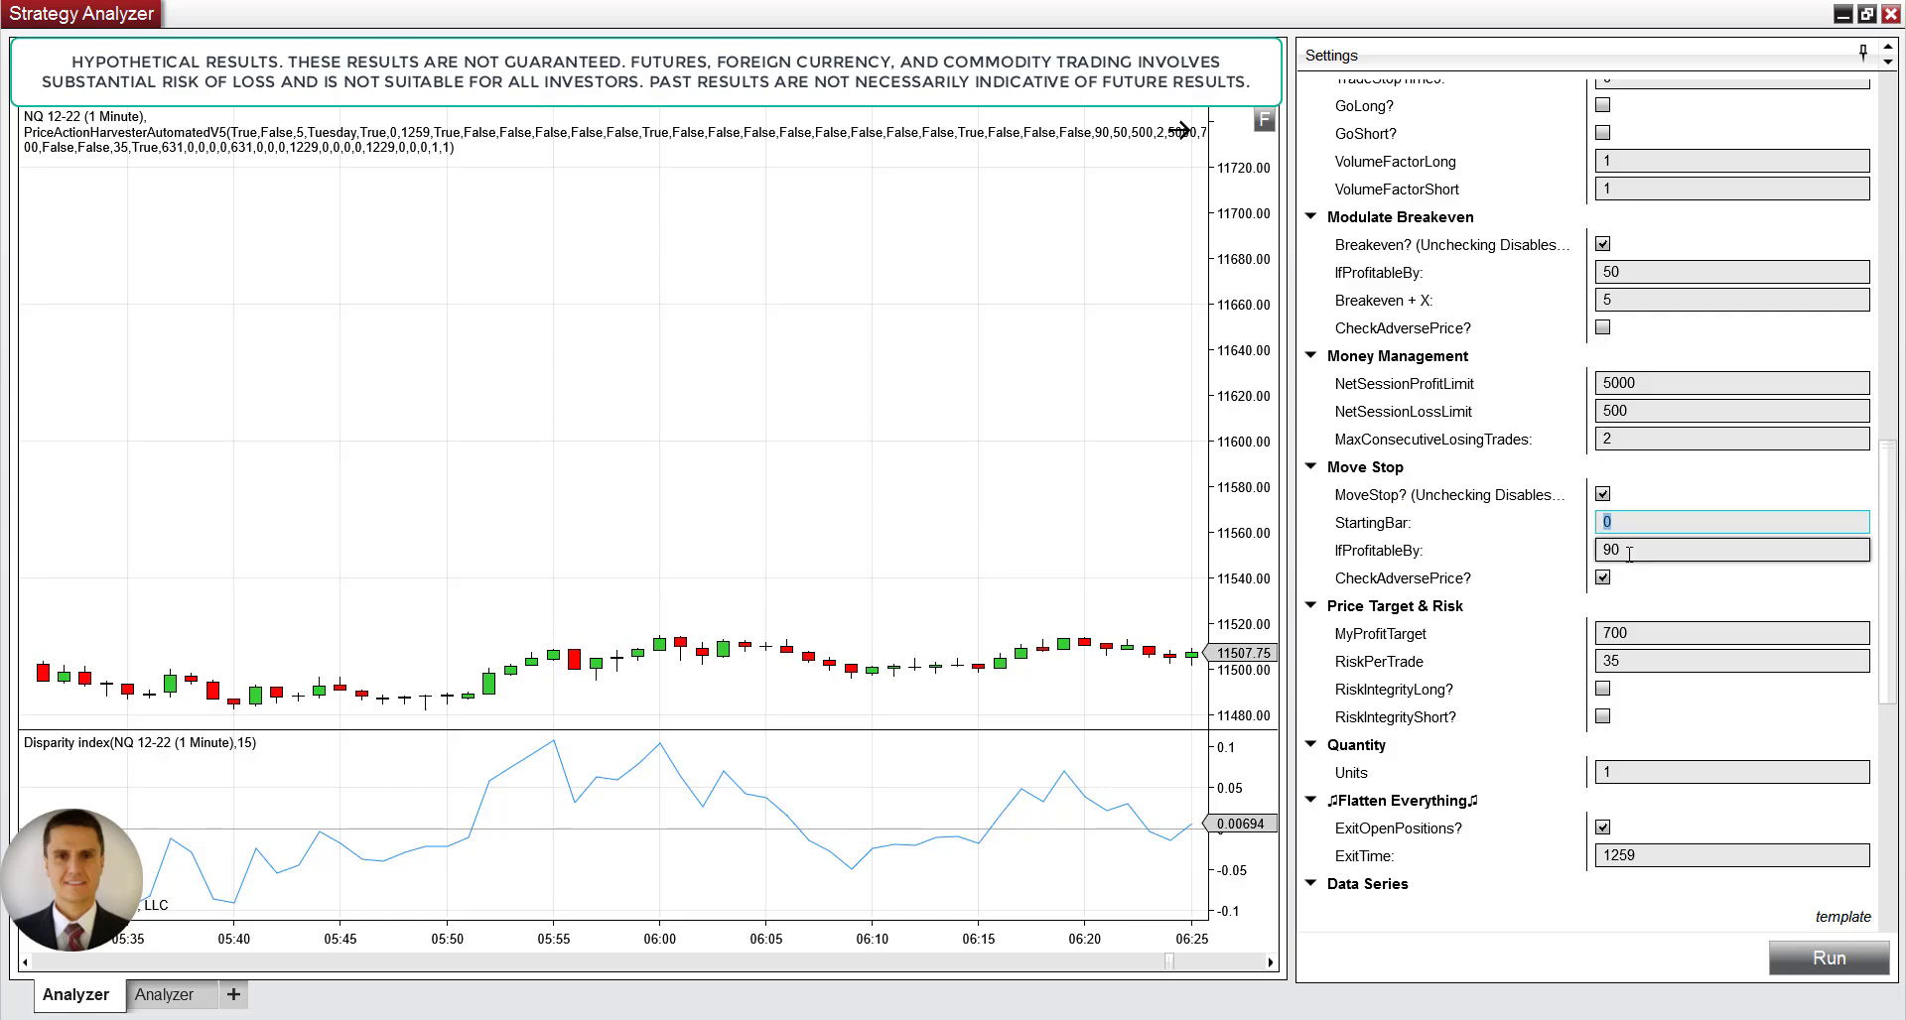
key("Tab")
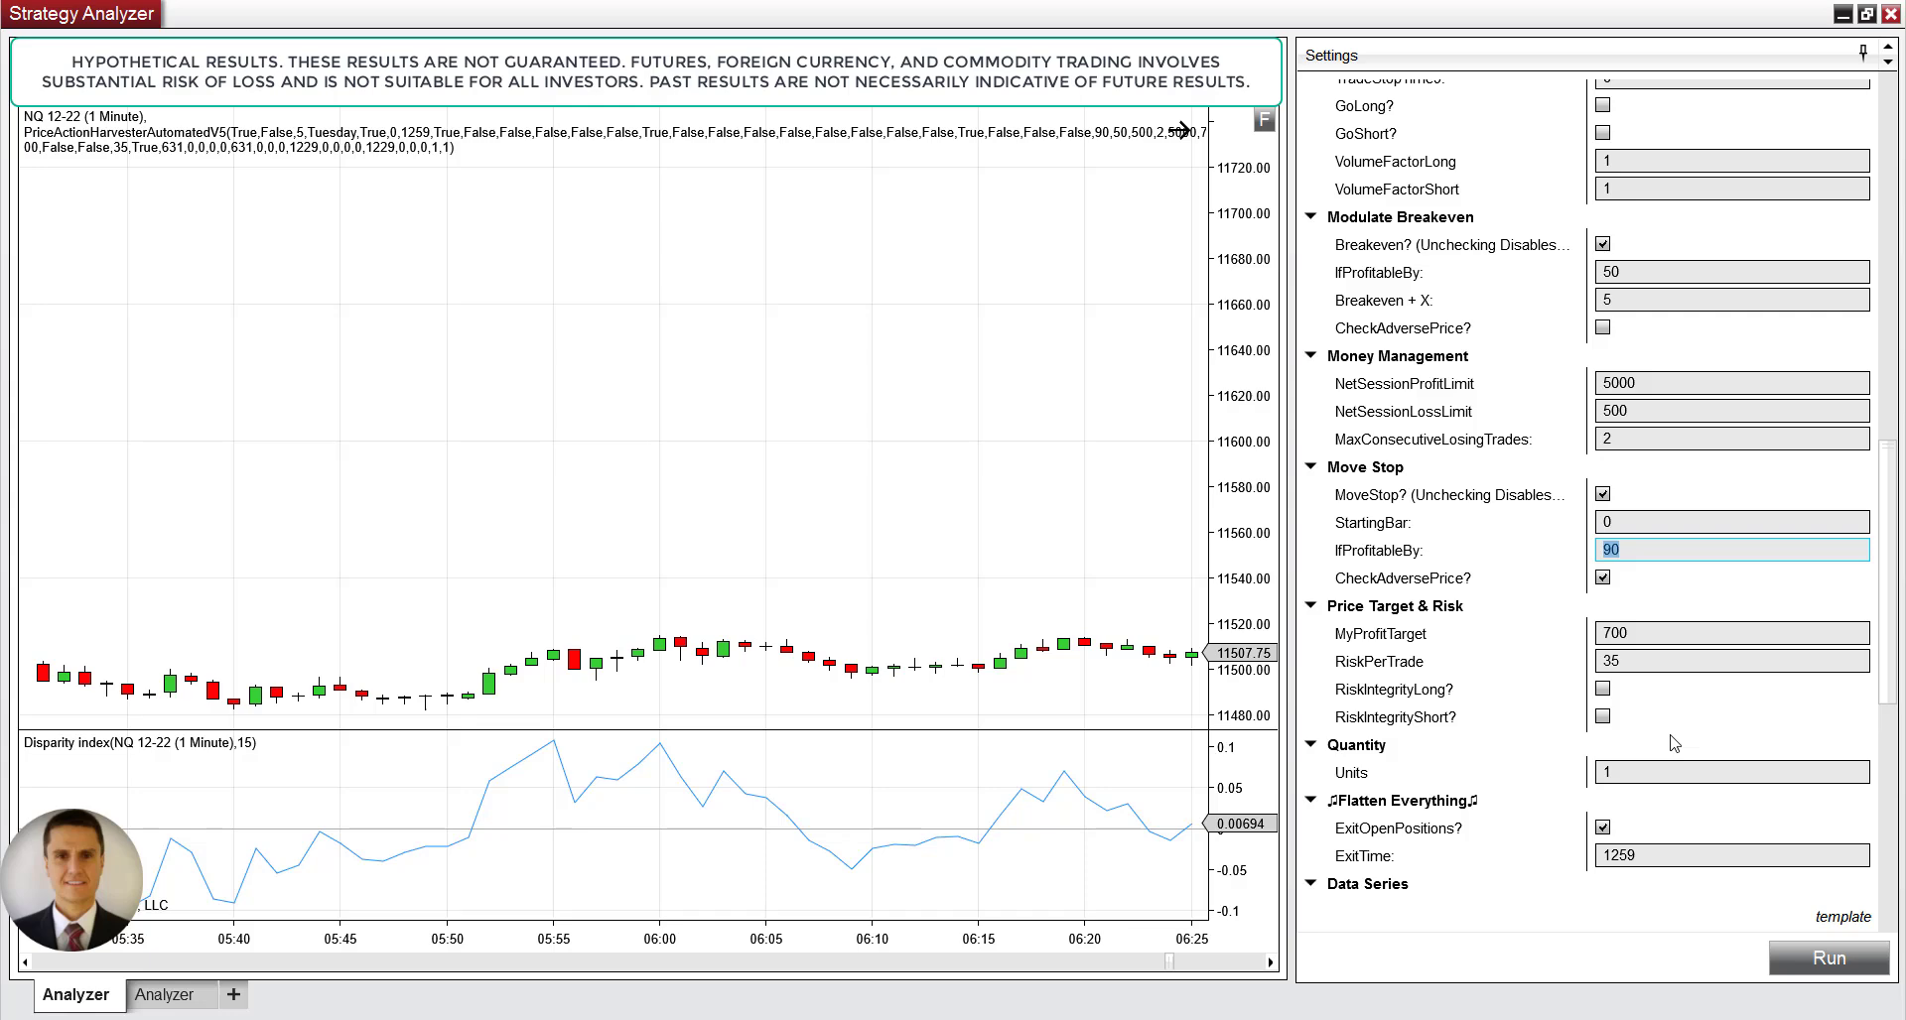
Check the Slippage setting in the Historical fill processing group.
scroll(1660, 914, "down", 8)
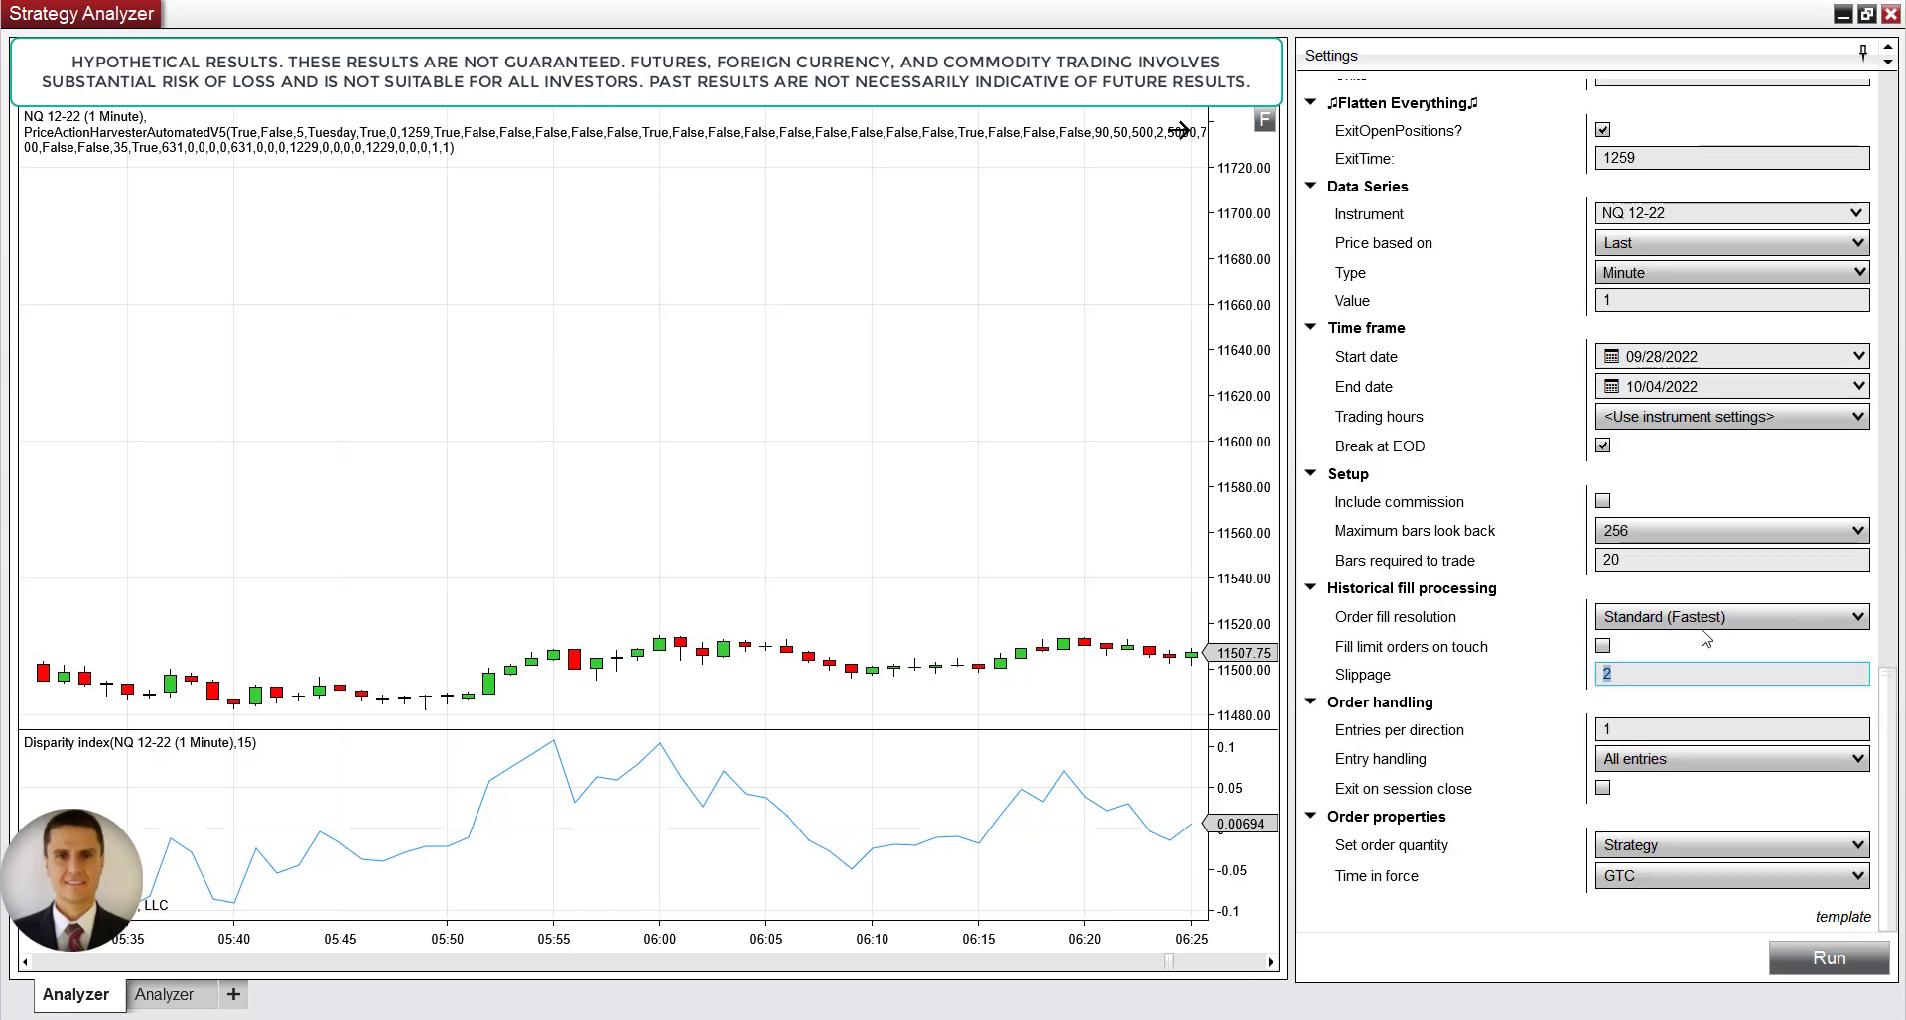
scroll(1732, 635, "up", 8)
scroll(1732, 597, "up", 10)
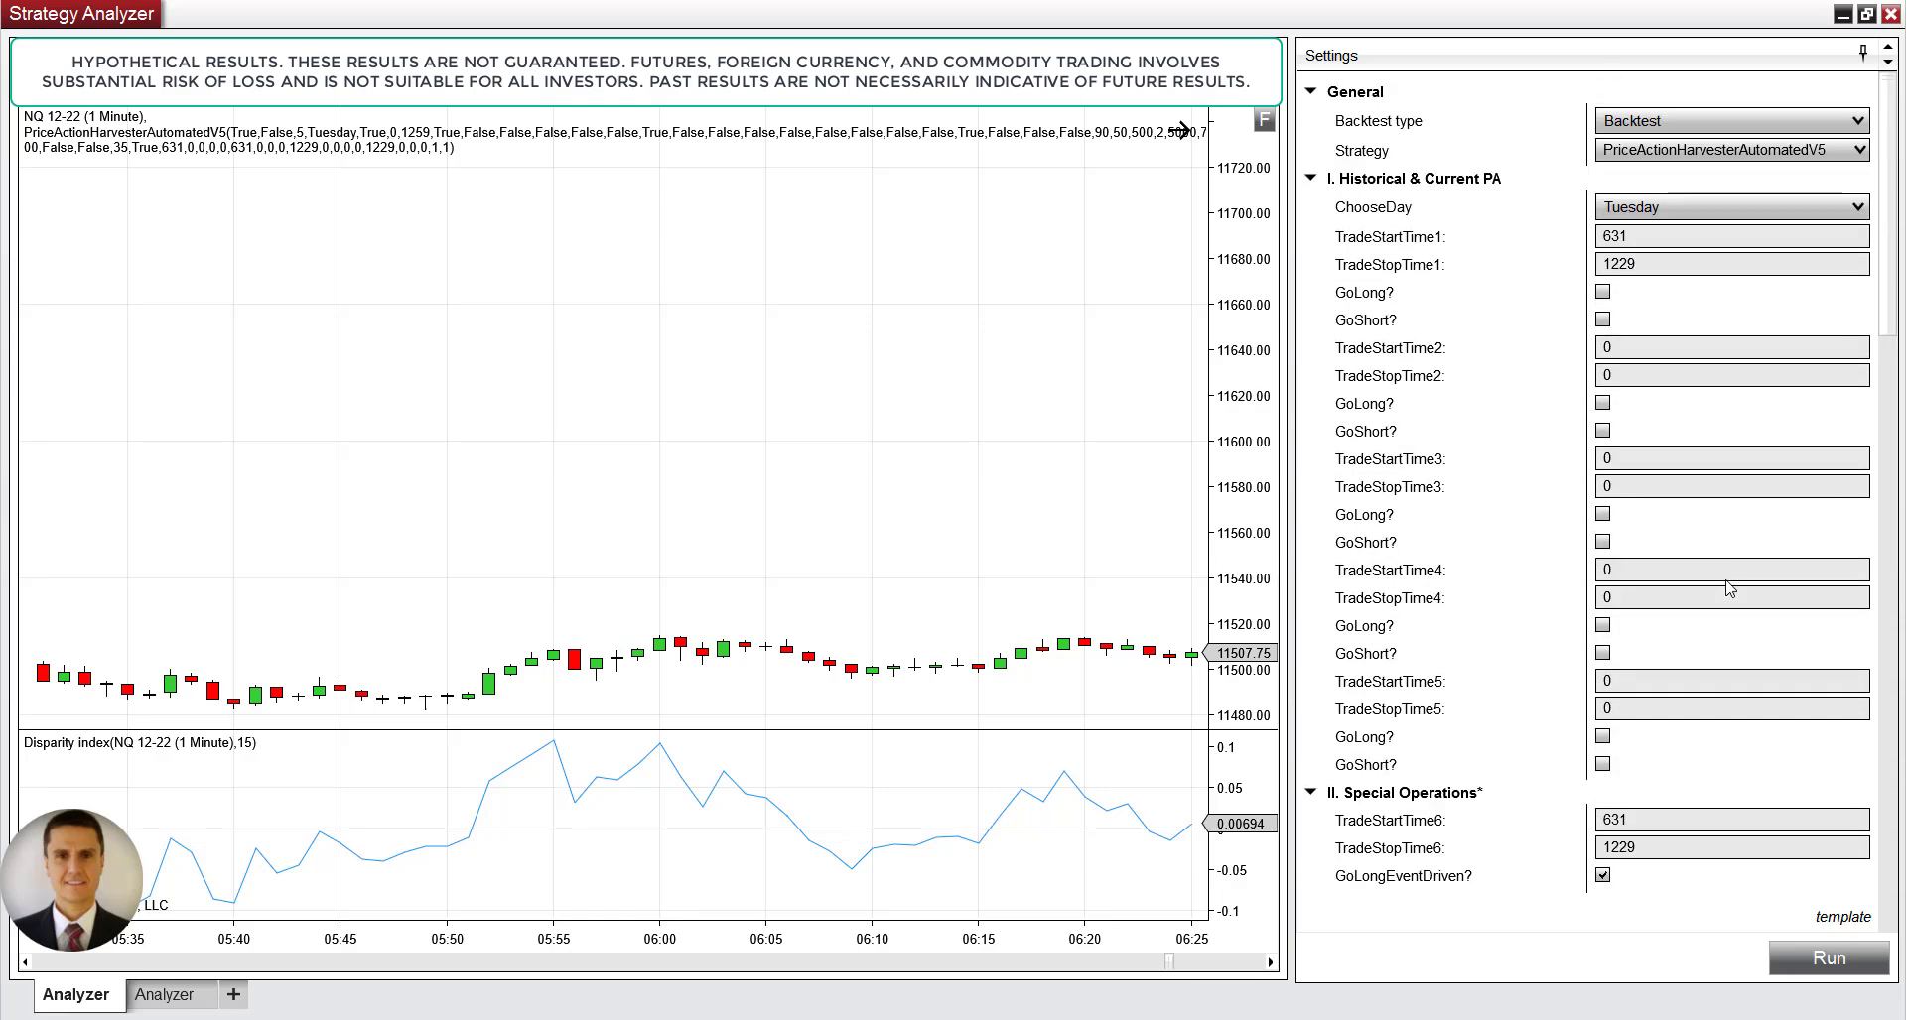
Set TradeStartTime1 in the Historical & Current PA group to 0.
scroll(1744, 564, "down", 5)
scroll(1641, 400, "up", 5)
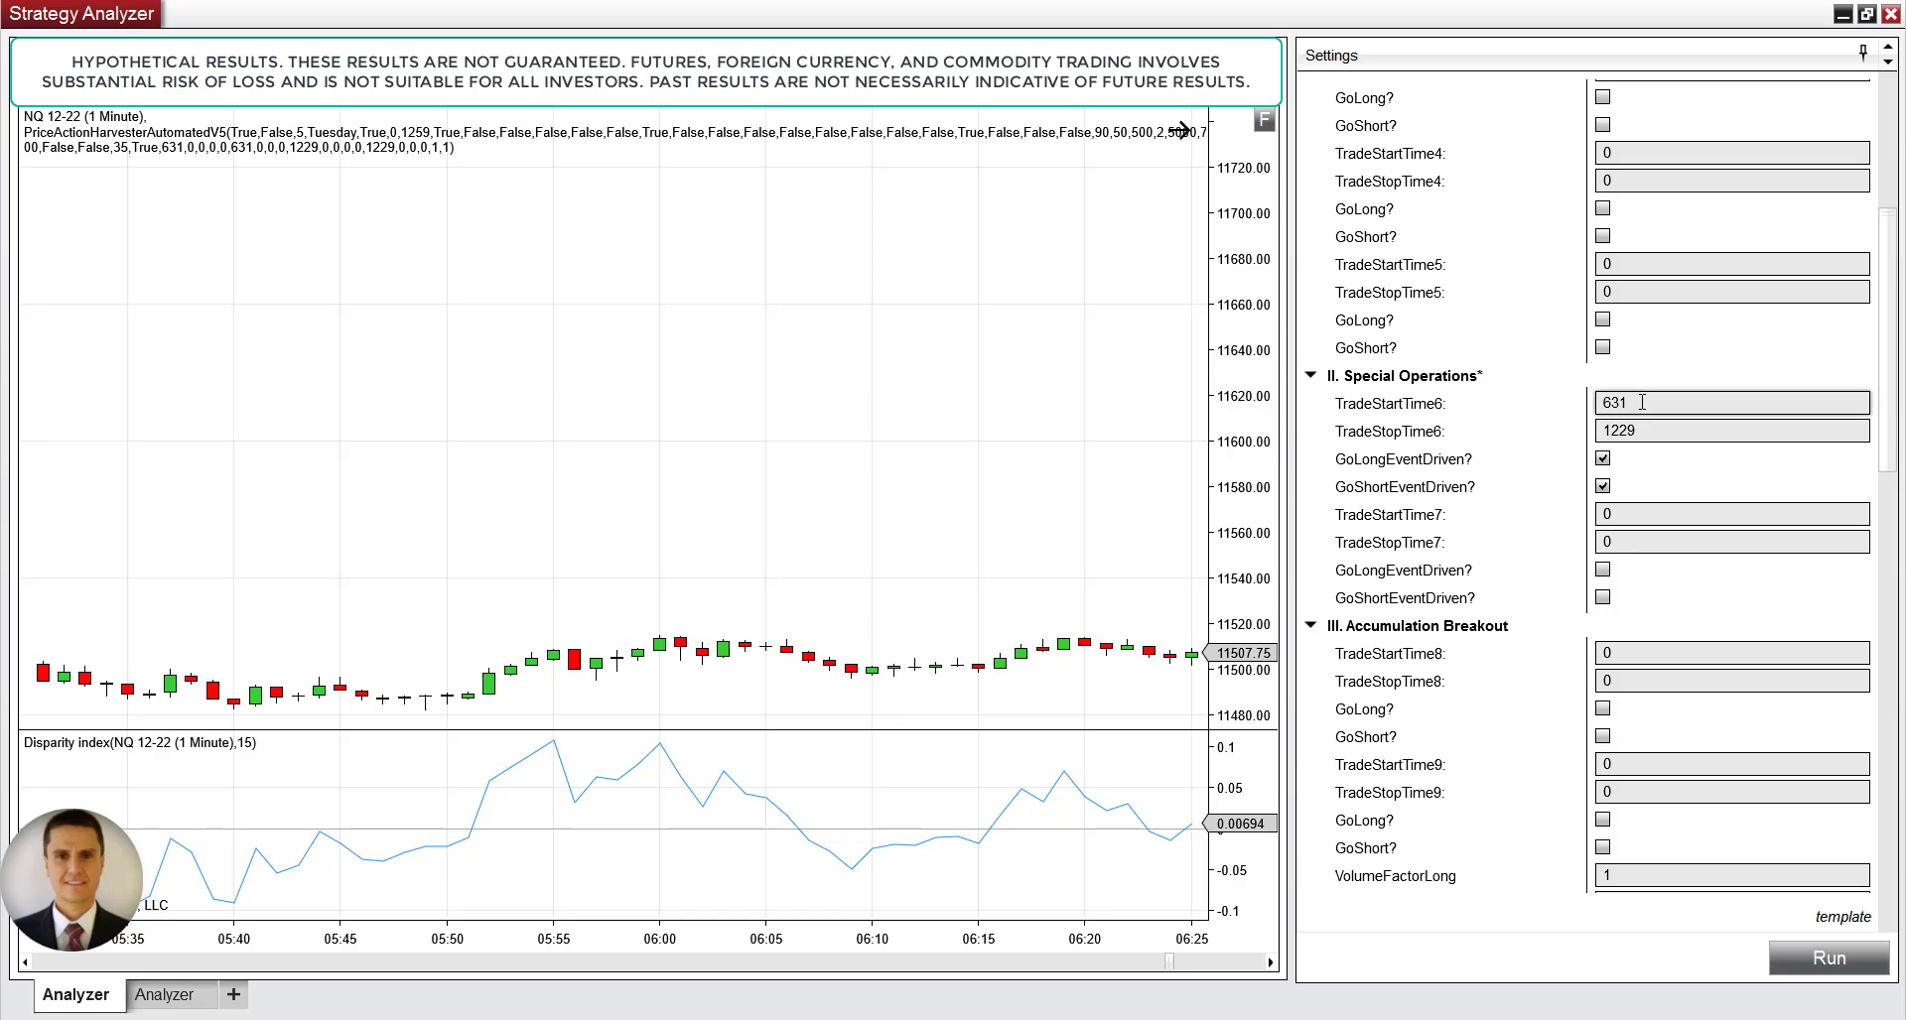
double_click(1639, 236)
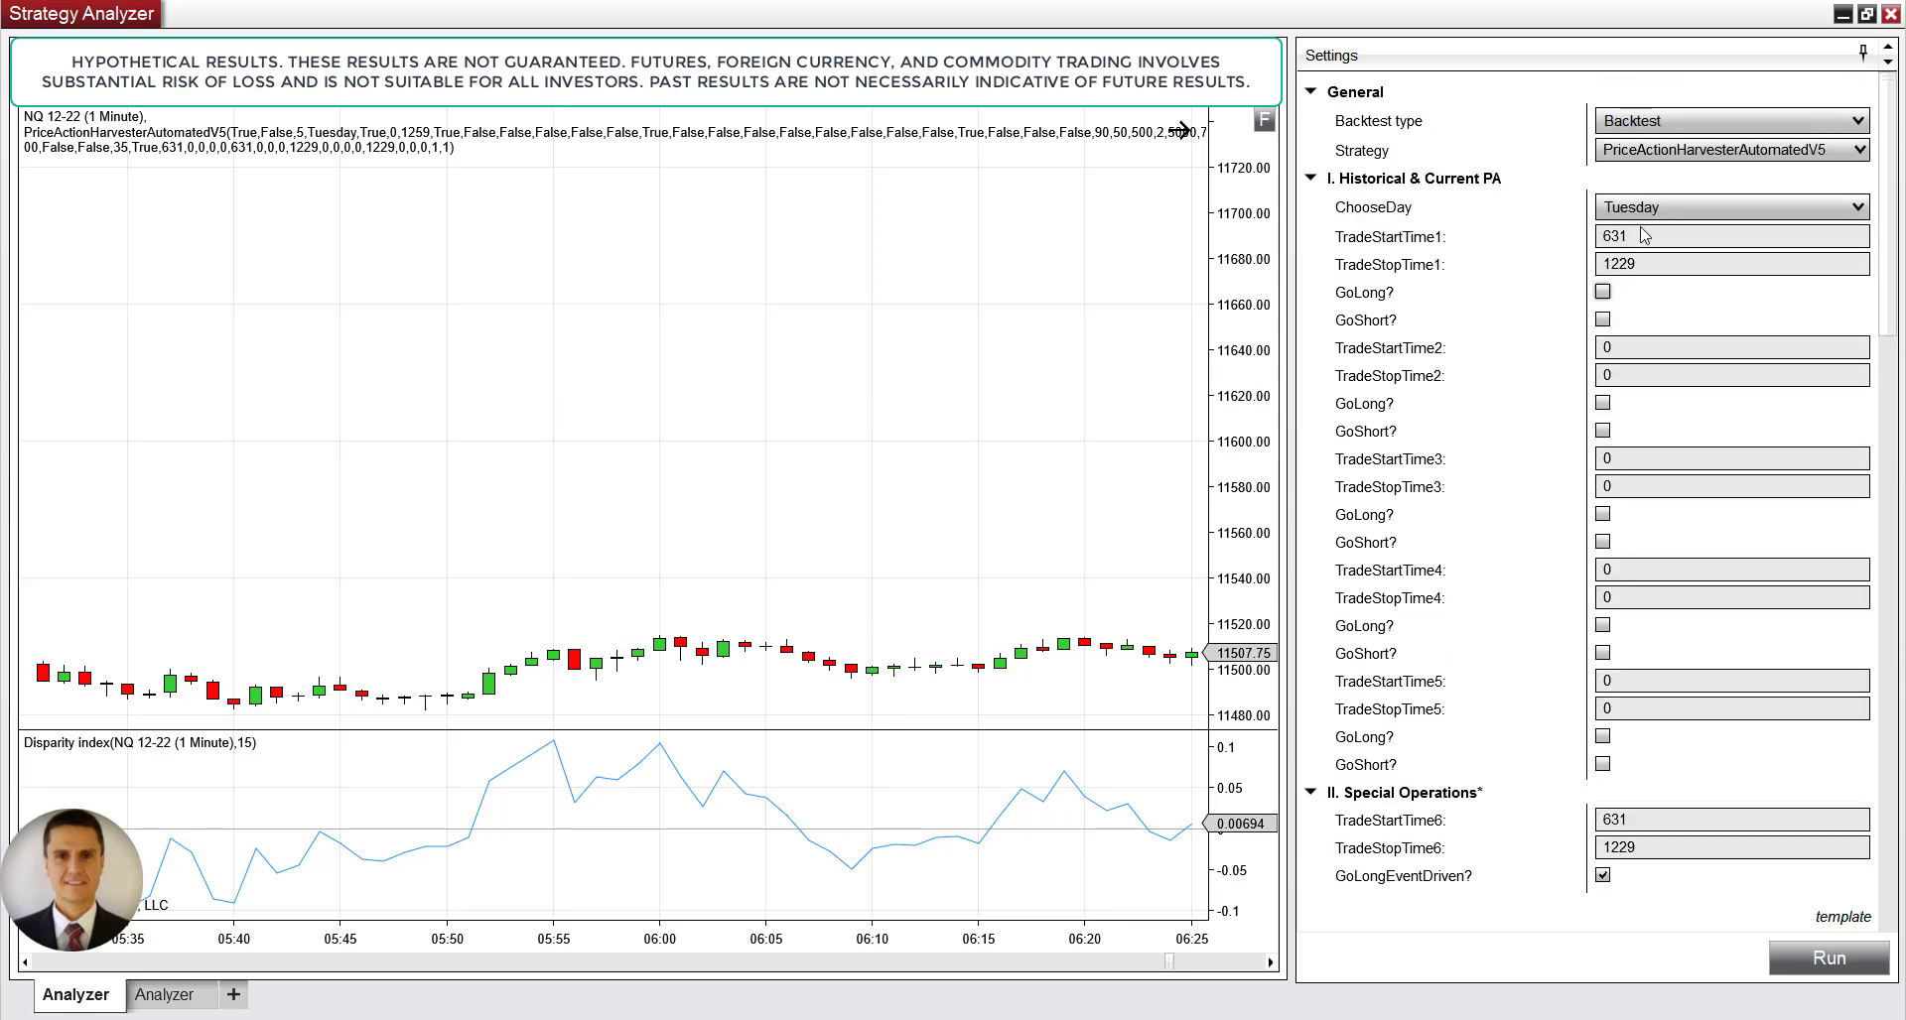
type("0")
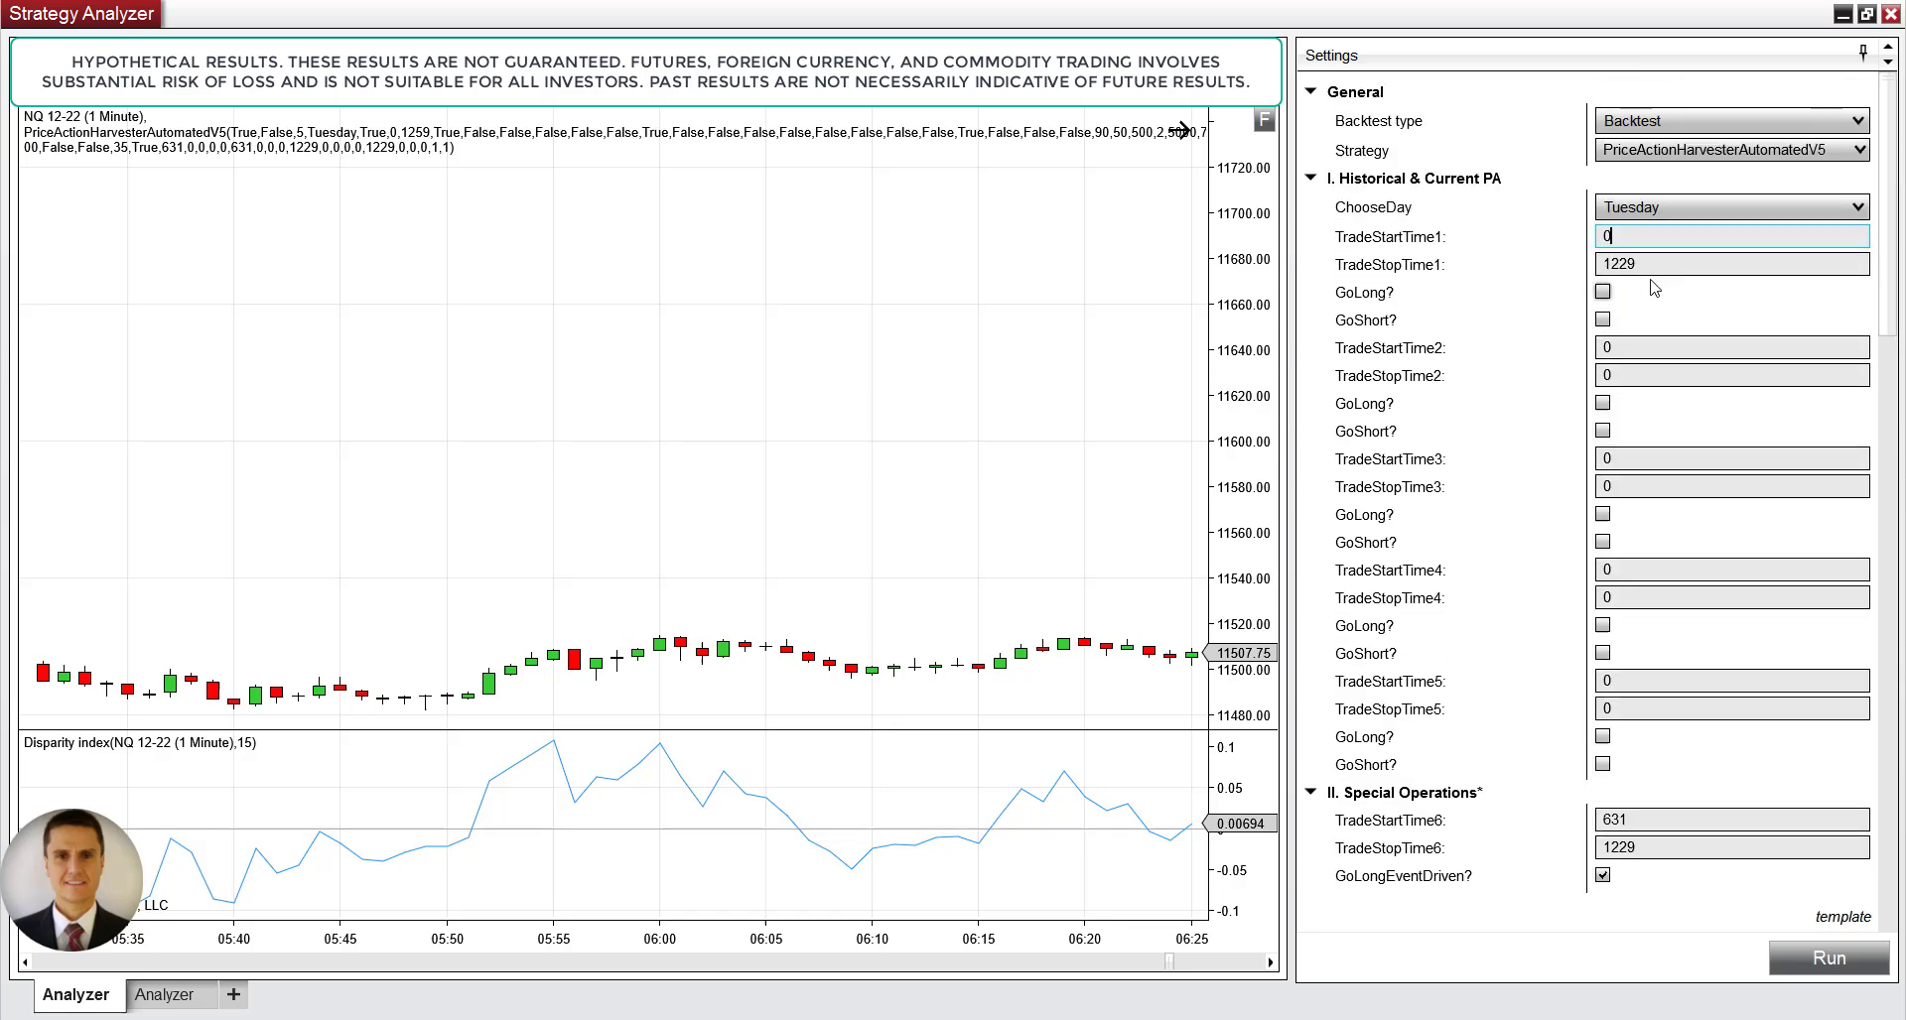
Set TradeStopTime1 in the Historical & Current PA group to 0 and run the backtest.
key("Tab")
type("0")
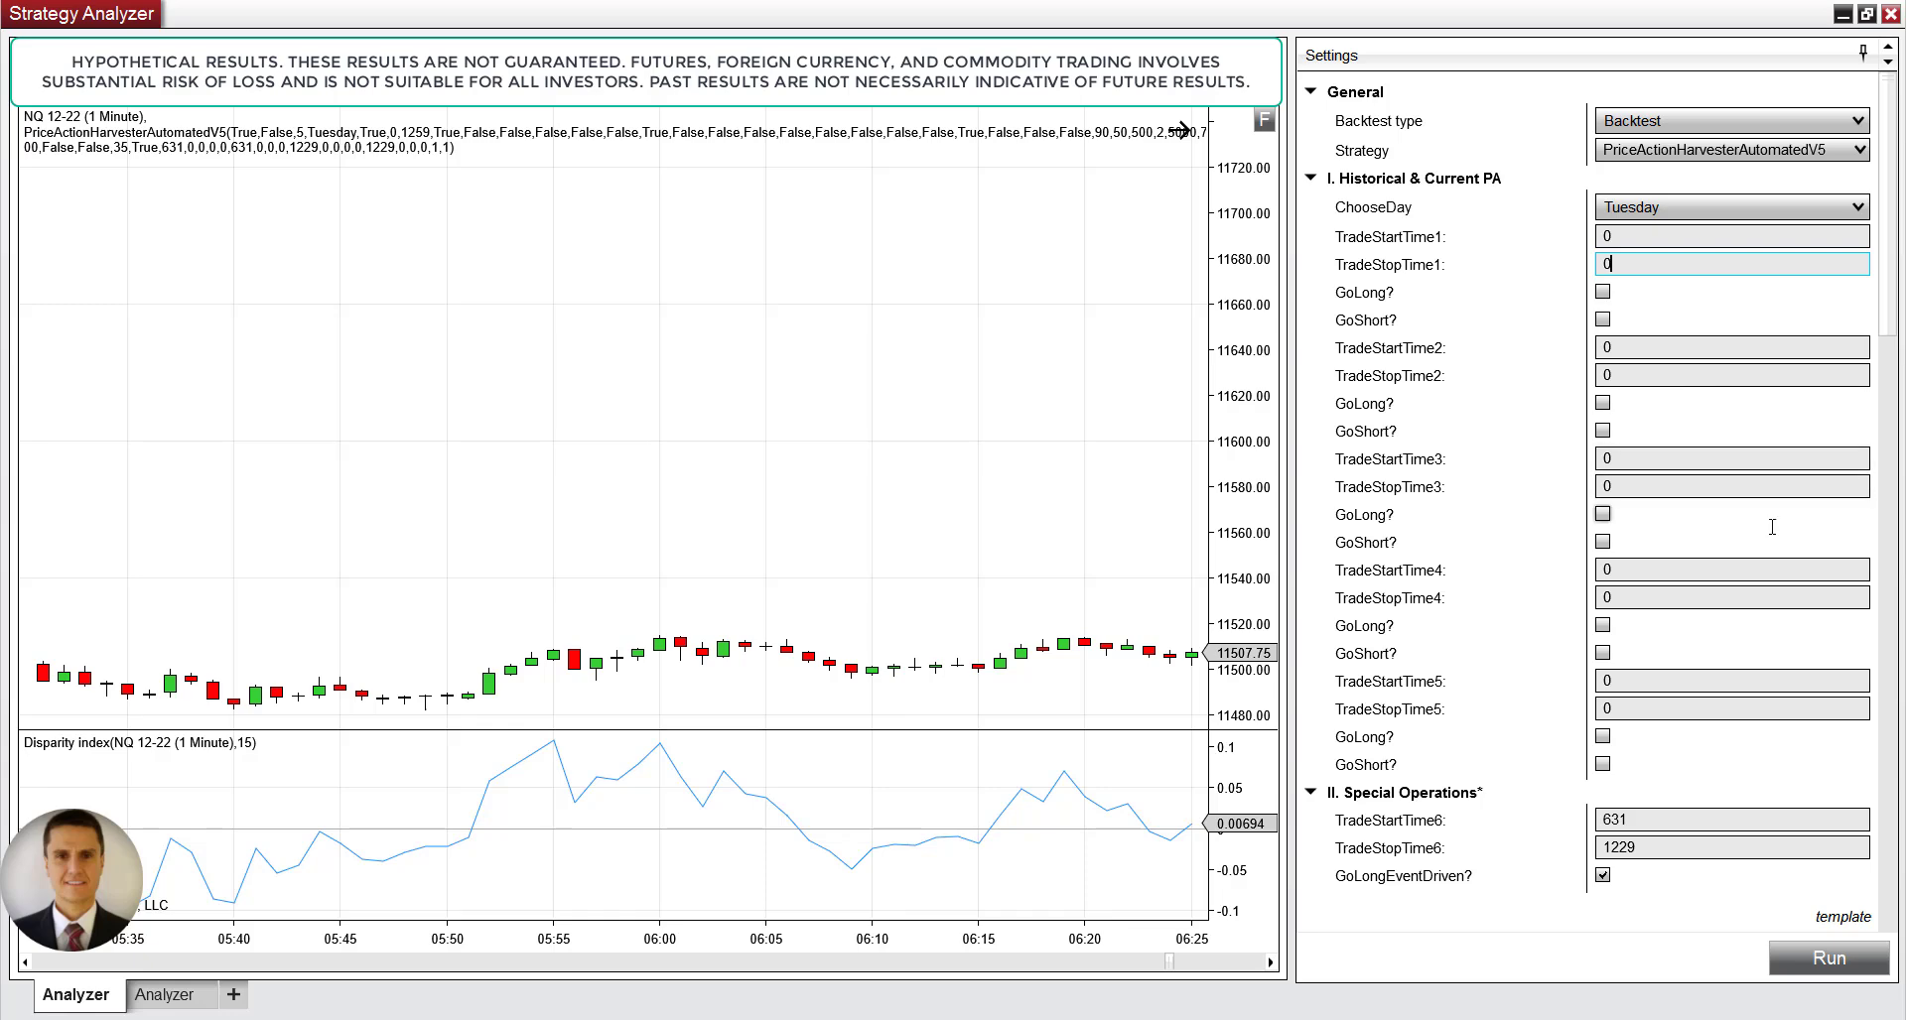
scroll(1772, 528, "down", 5)
scroll(1714, 692, "down", 5)
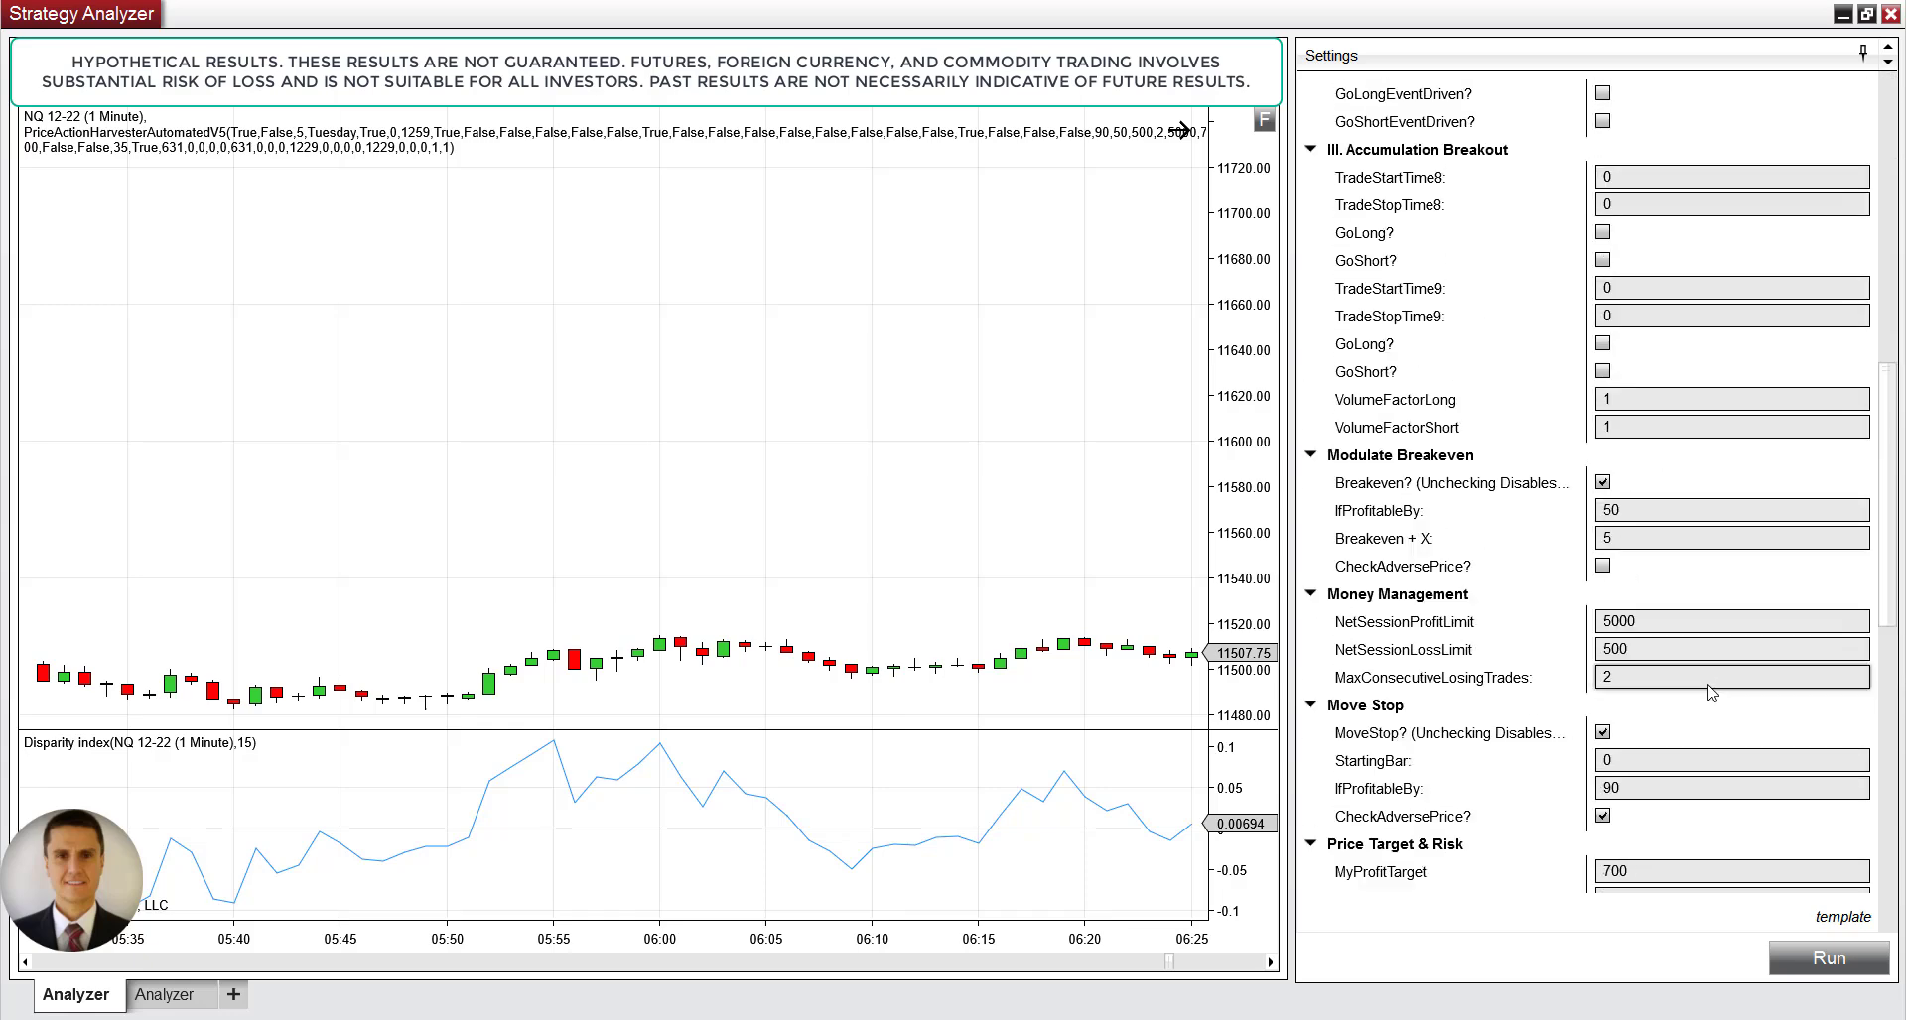
scroll(1708, 679, "down", 4)
scroll(1709, 679, "up", 3)
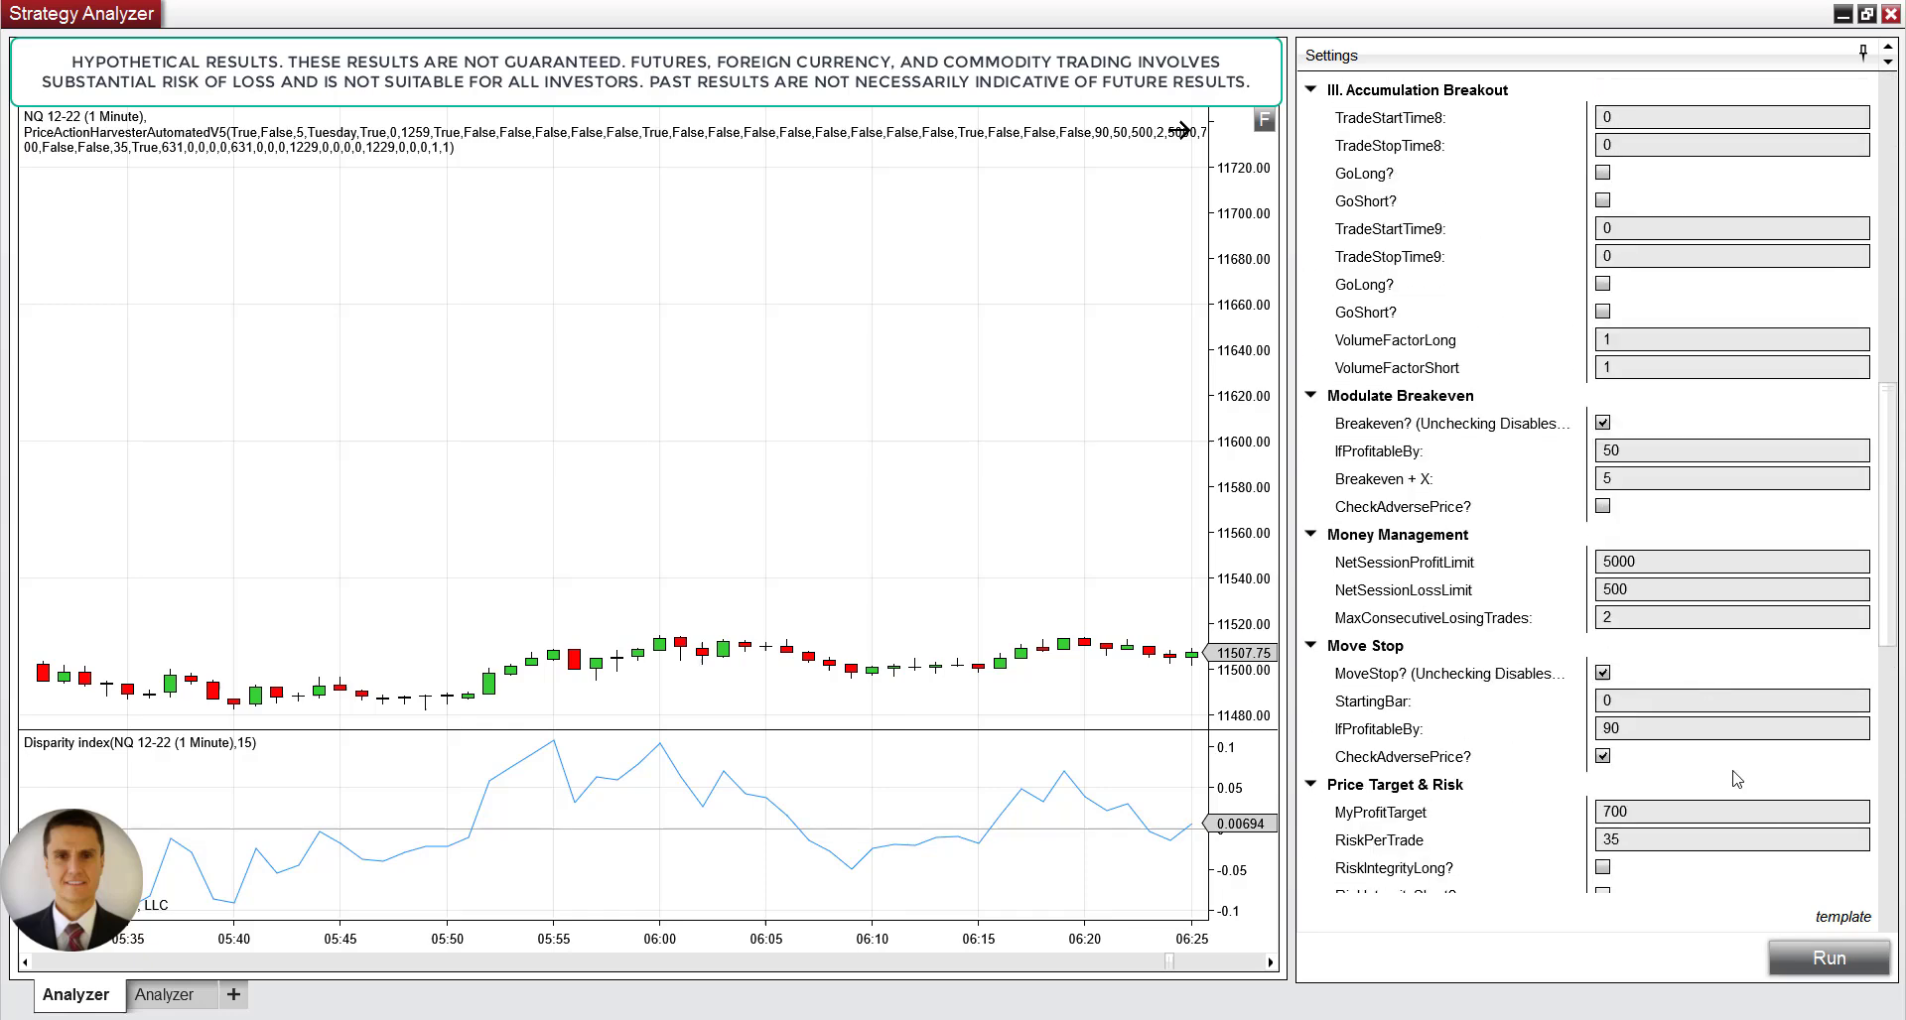
scroll(1737, 795, "down", 1)
left_click(1802, 950)
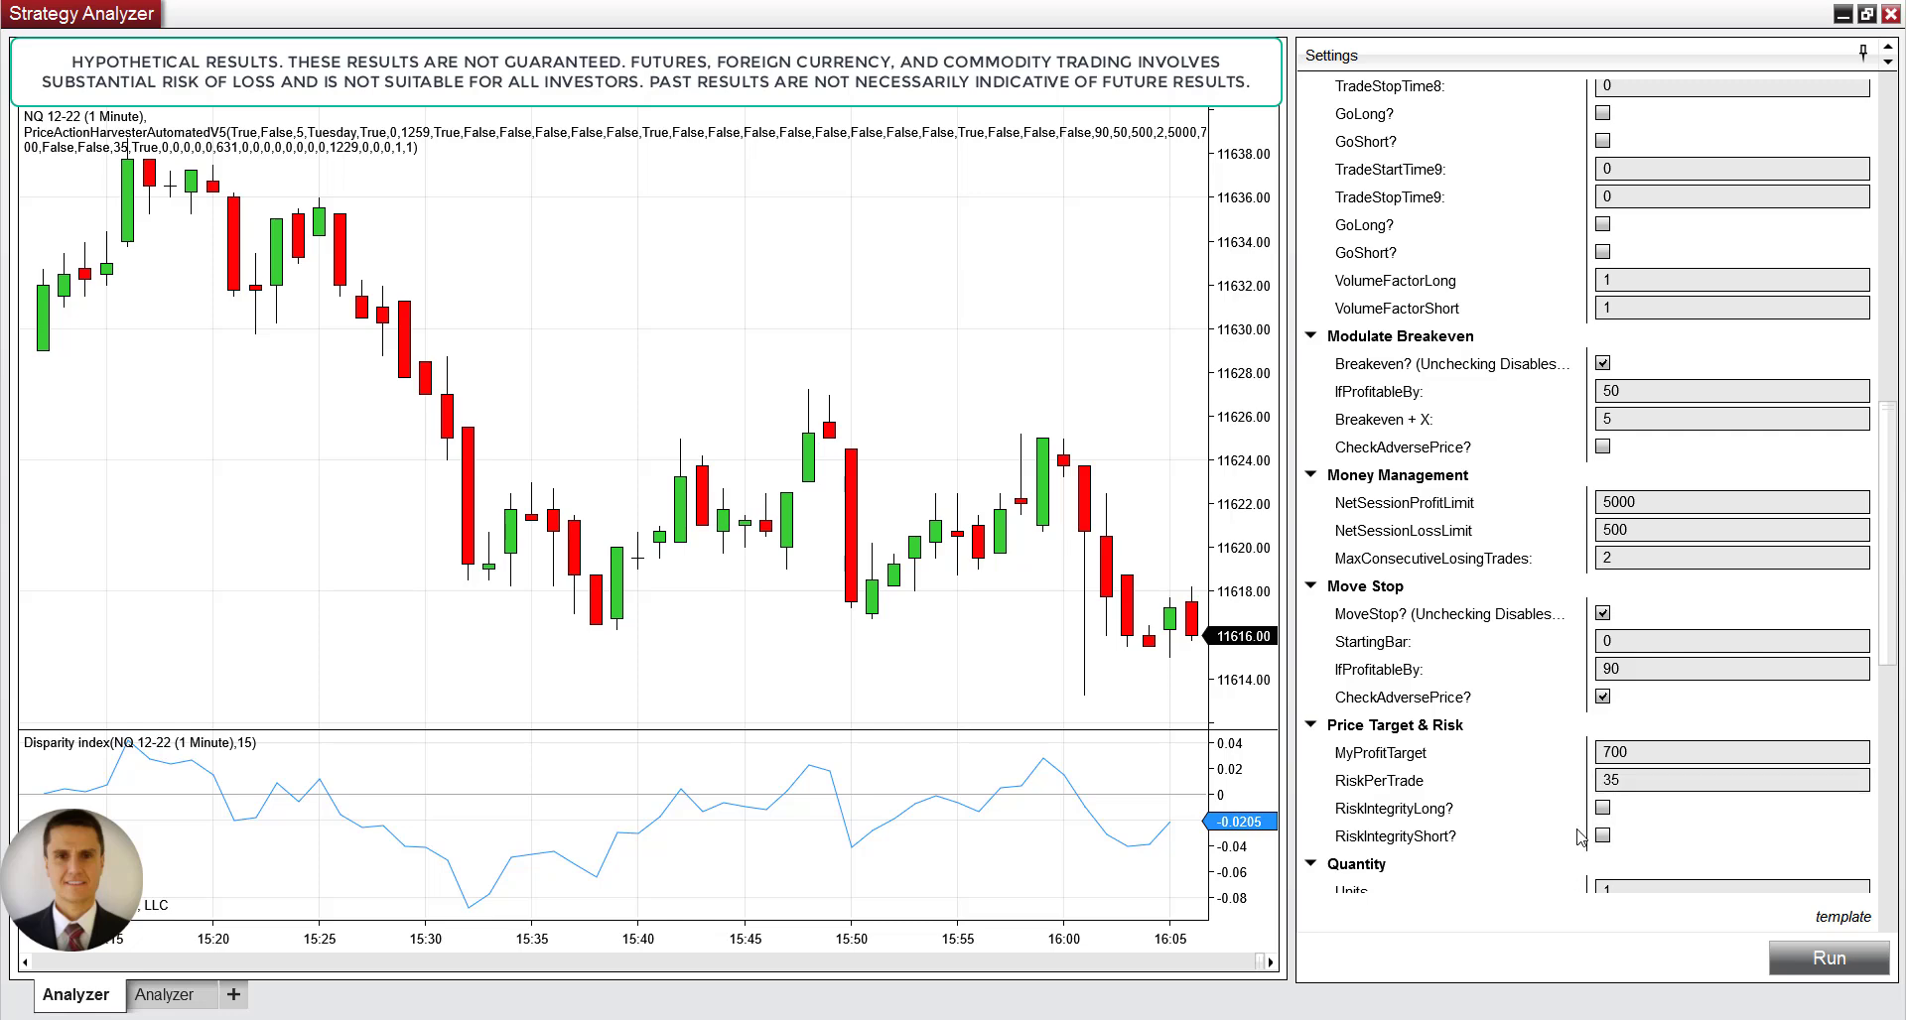
Check the RiskPerTrade setting and find the first long entry, around 06:32, on the results chart.
left_click(1637, 778)
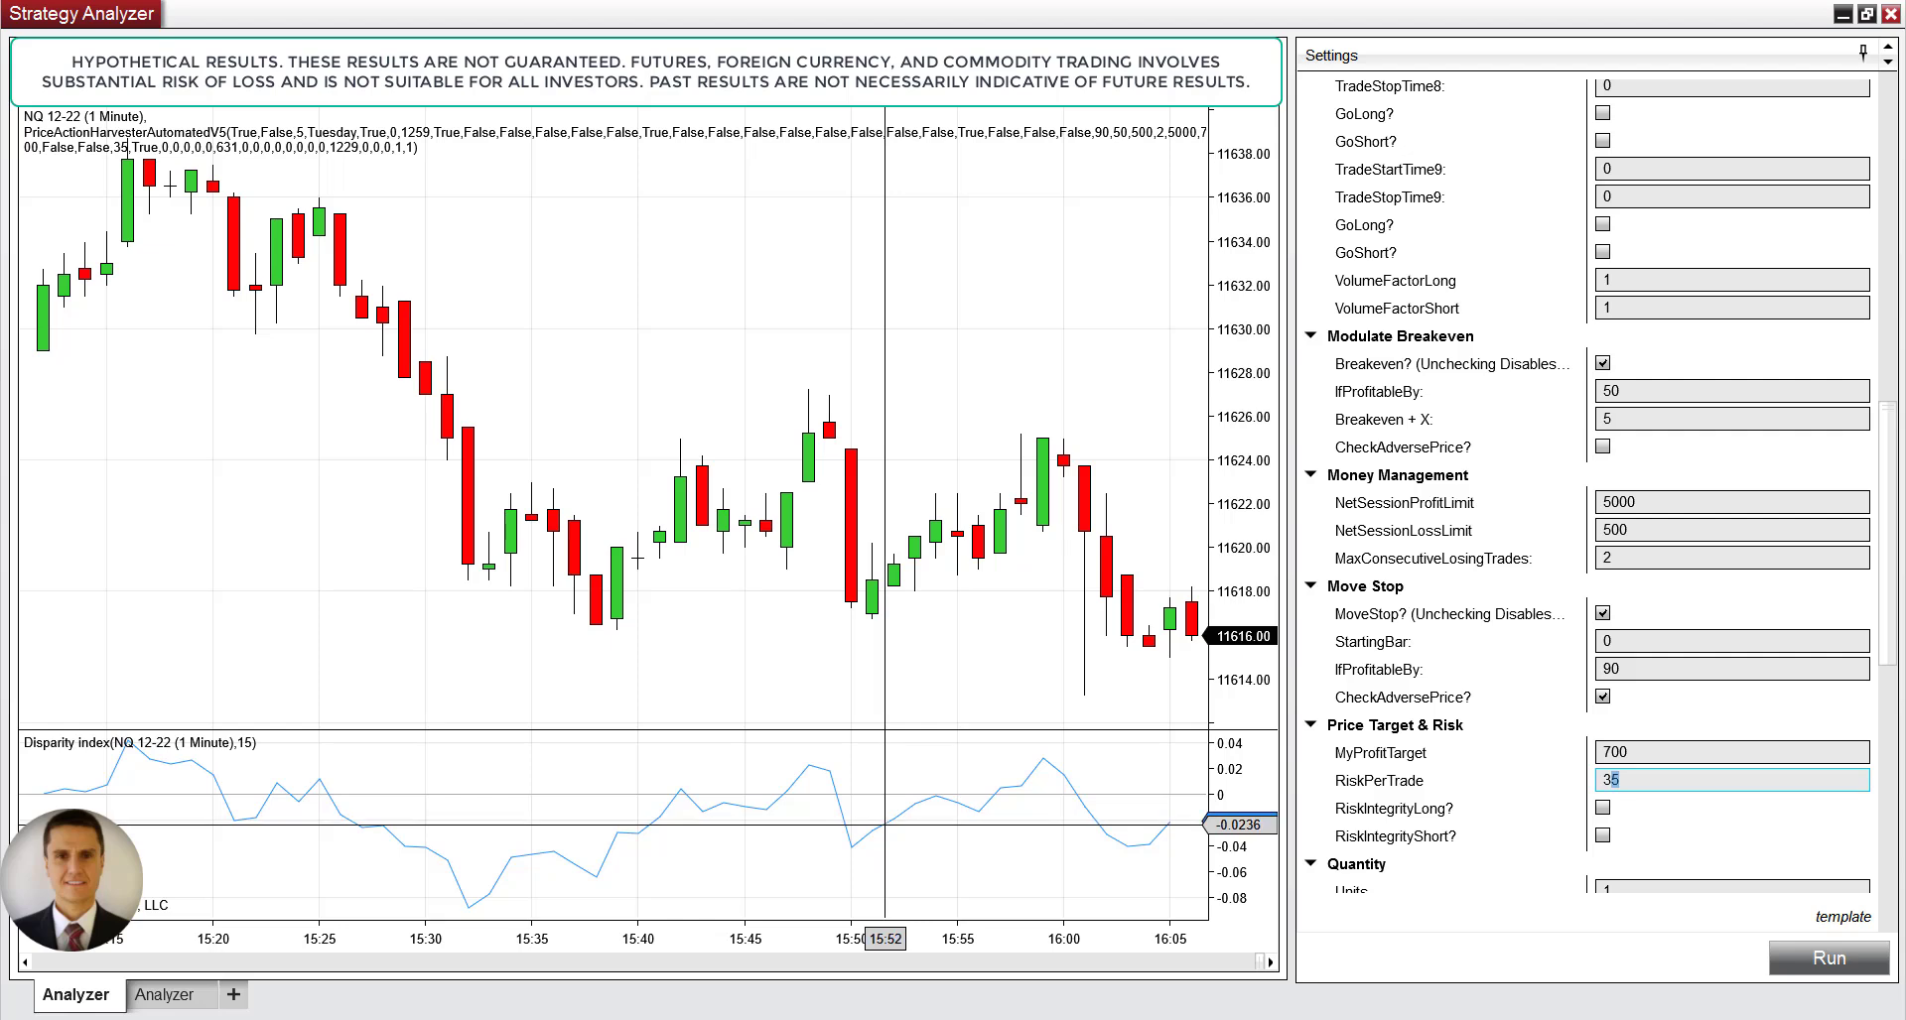
key("shift+Home")
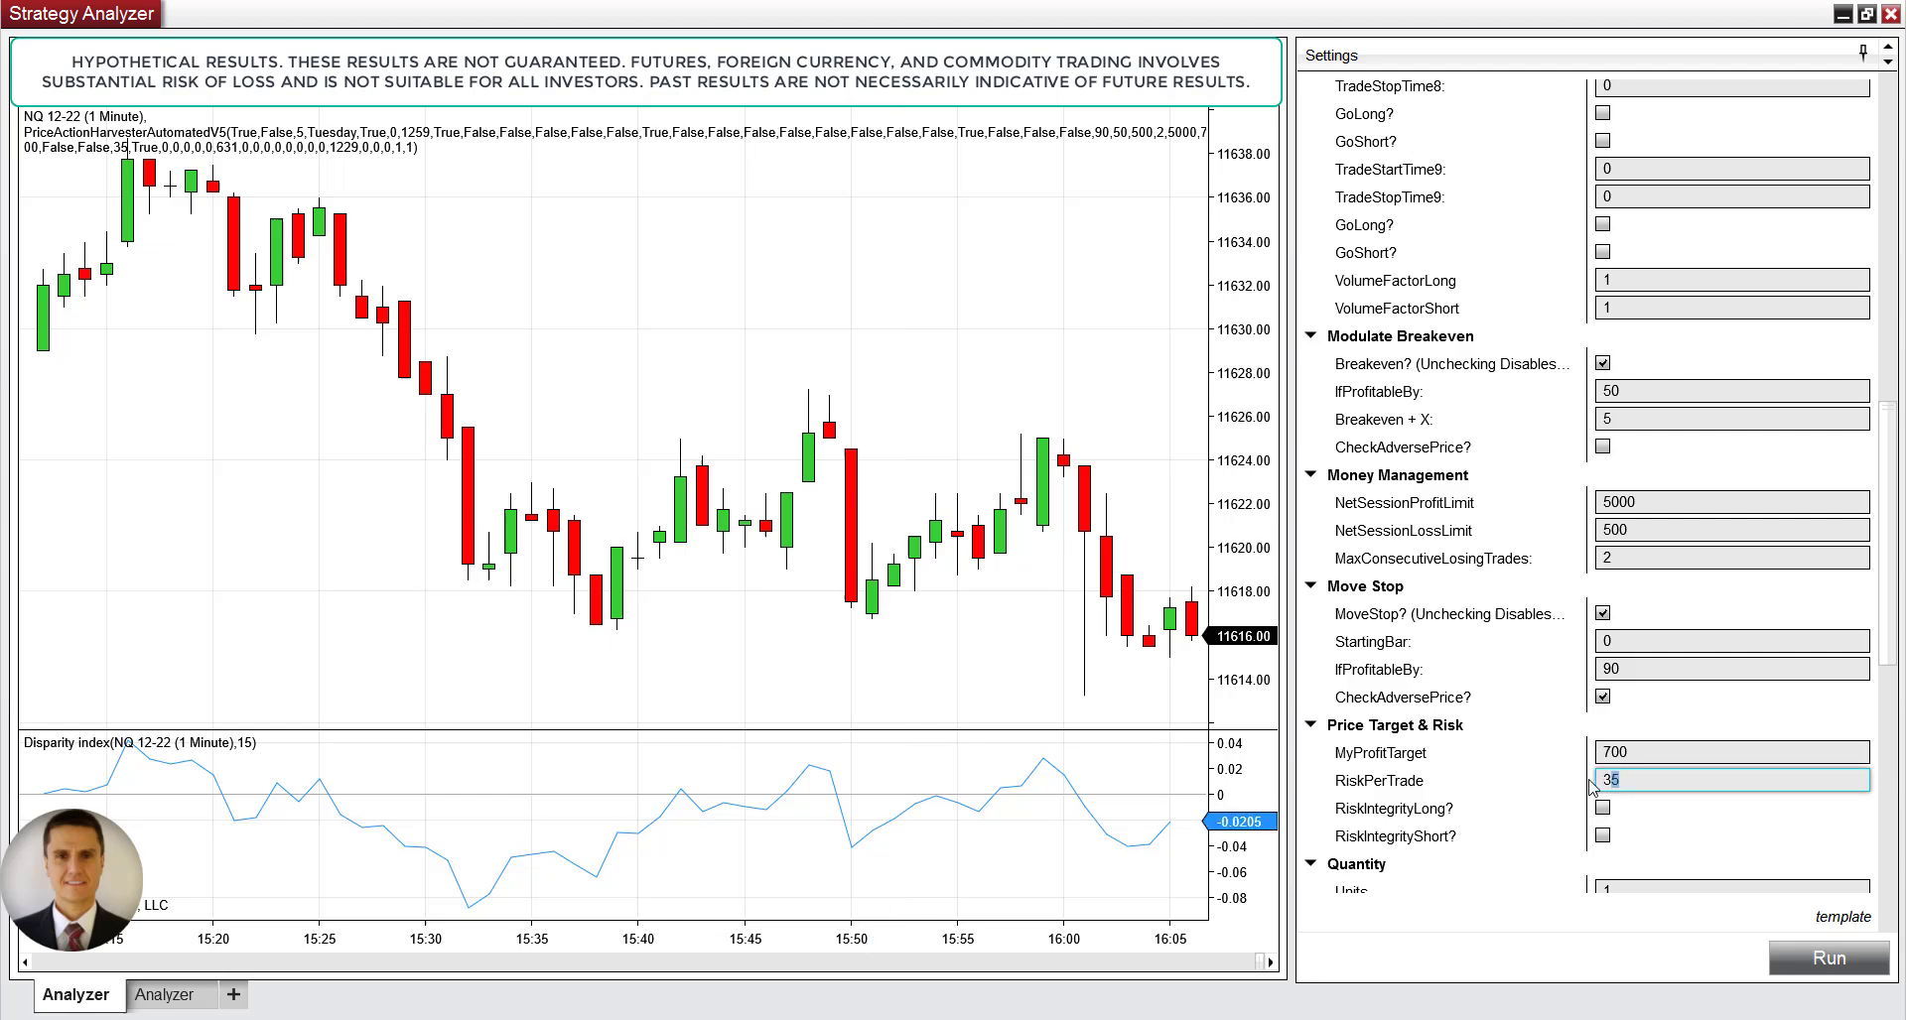
left_click(1272, 962)
scroll(1039, 973, "left", 15)
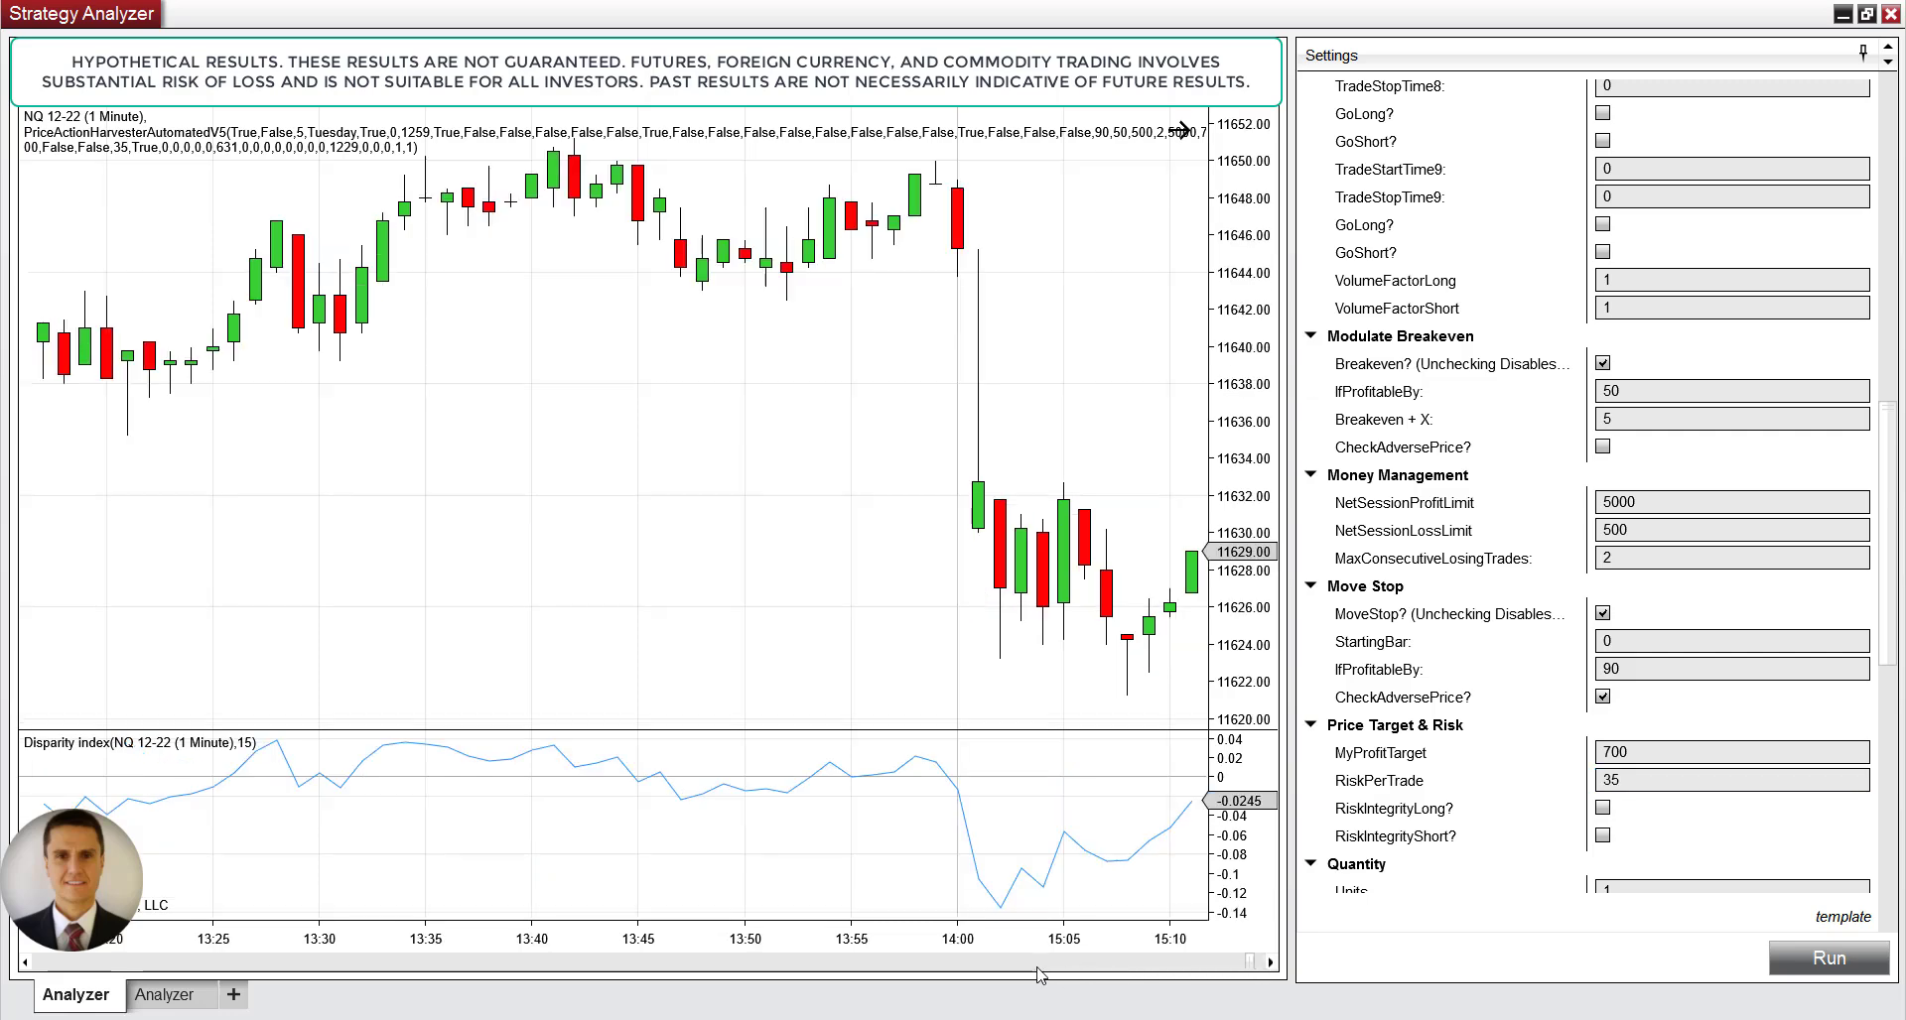
scroll(1039, 973, "left", 10)
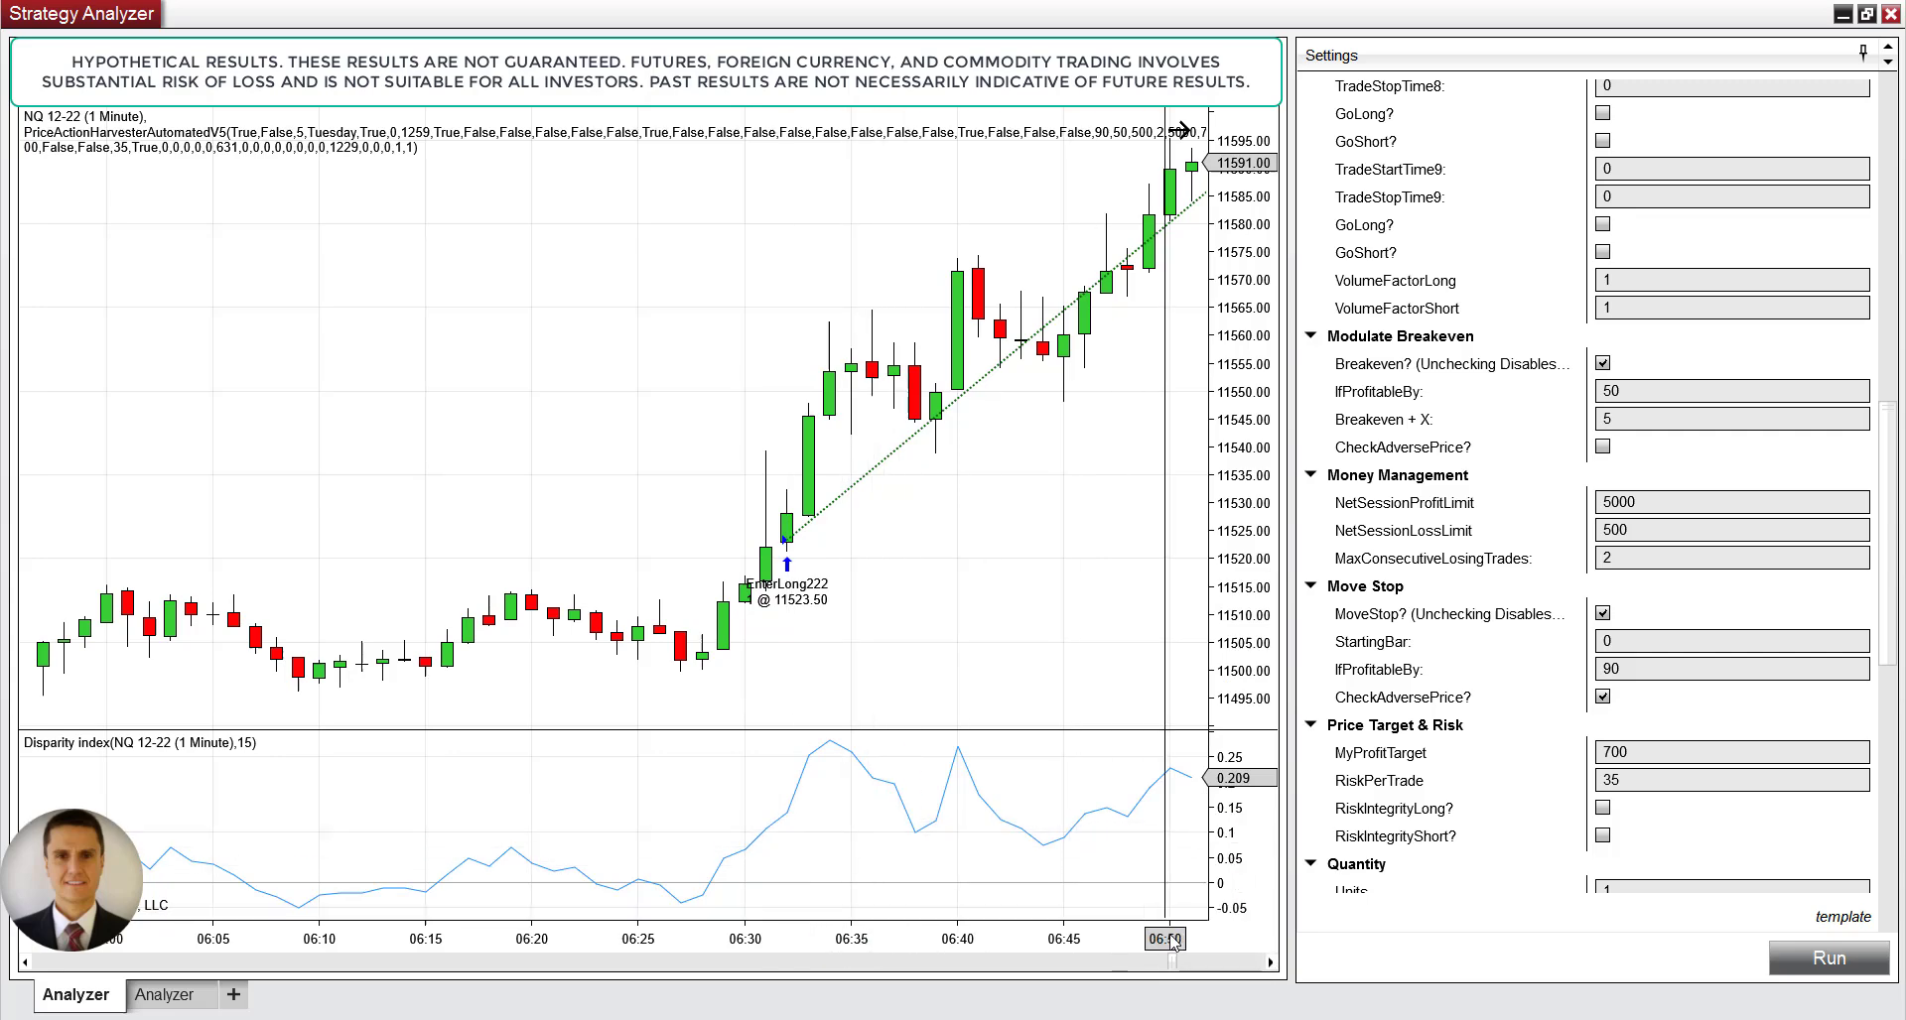
Follow the trades on the chart from the 06:32 entry through the 07:31 short, and check the MaxConsecutiveLosingTrades setting.
left_click(1271, 962)
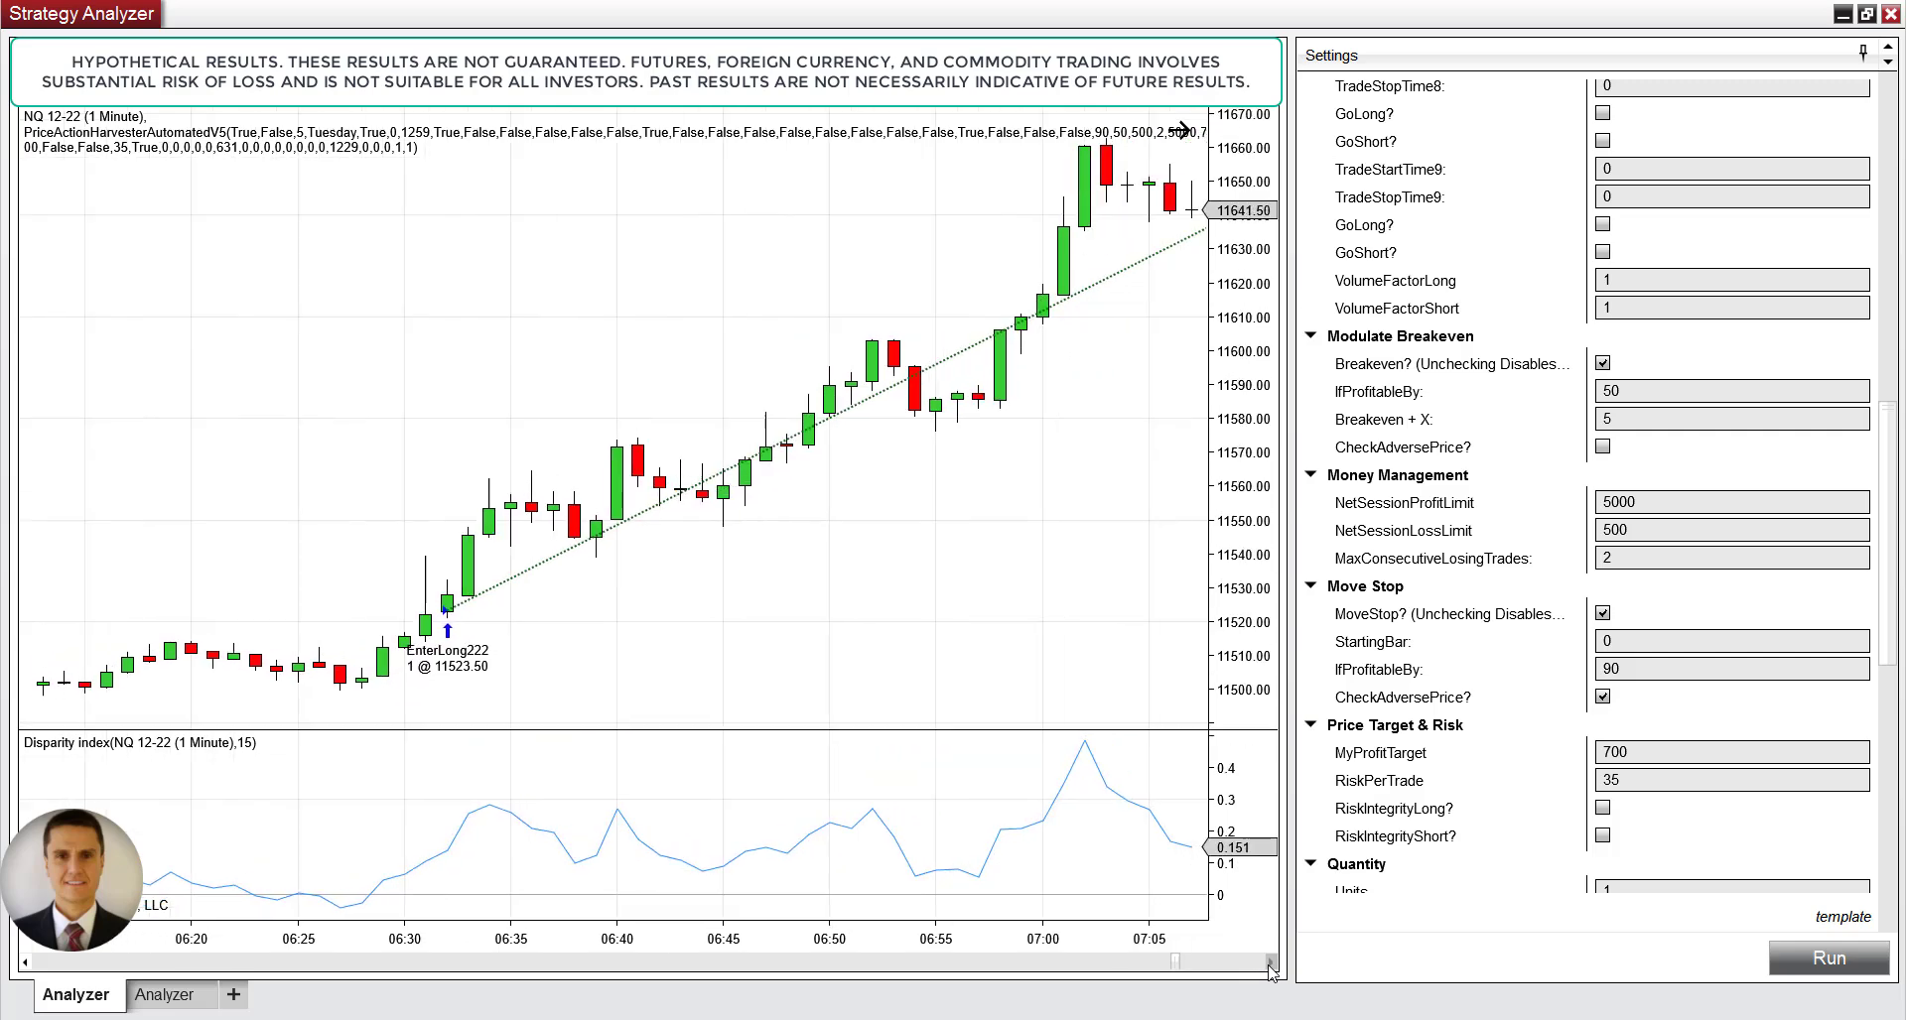
left_click(1271, 961)
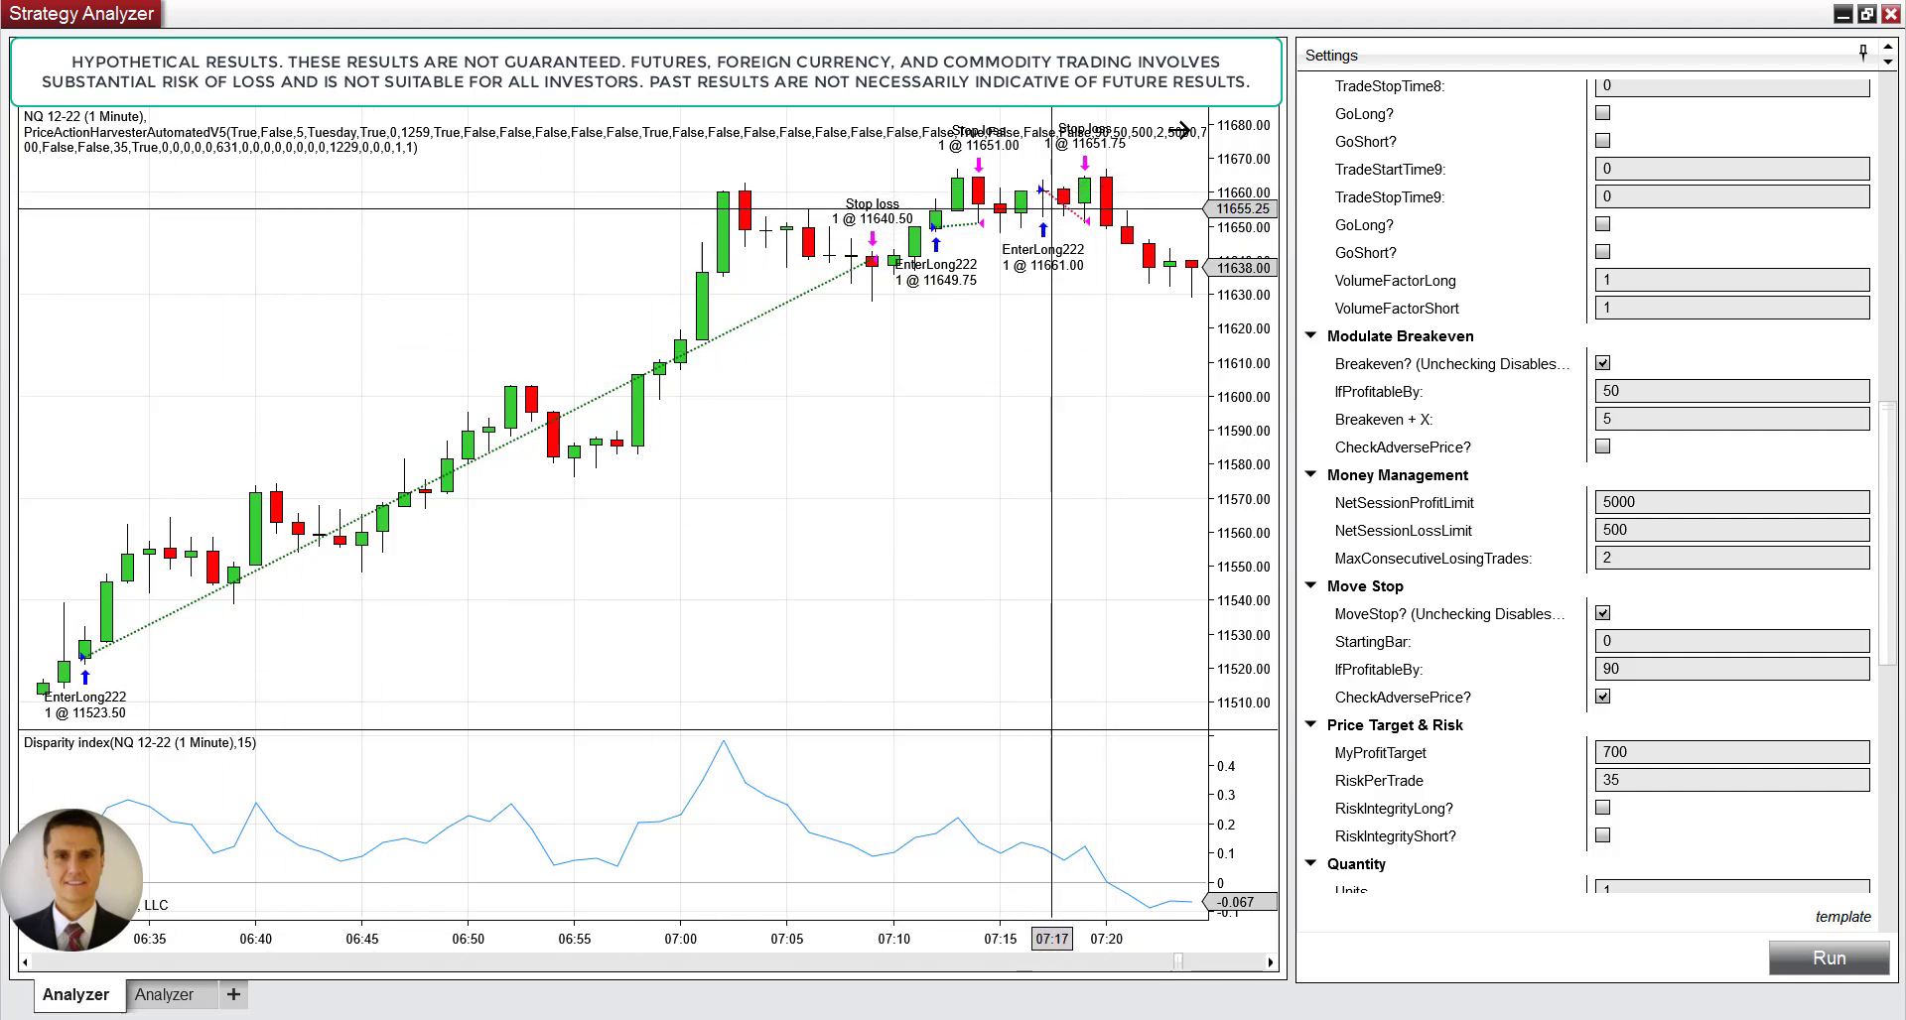
left_click(1271, 963)
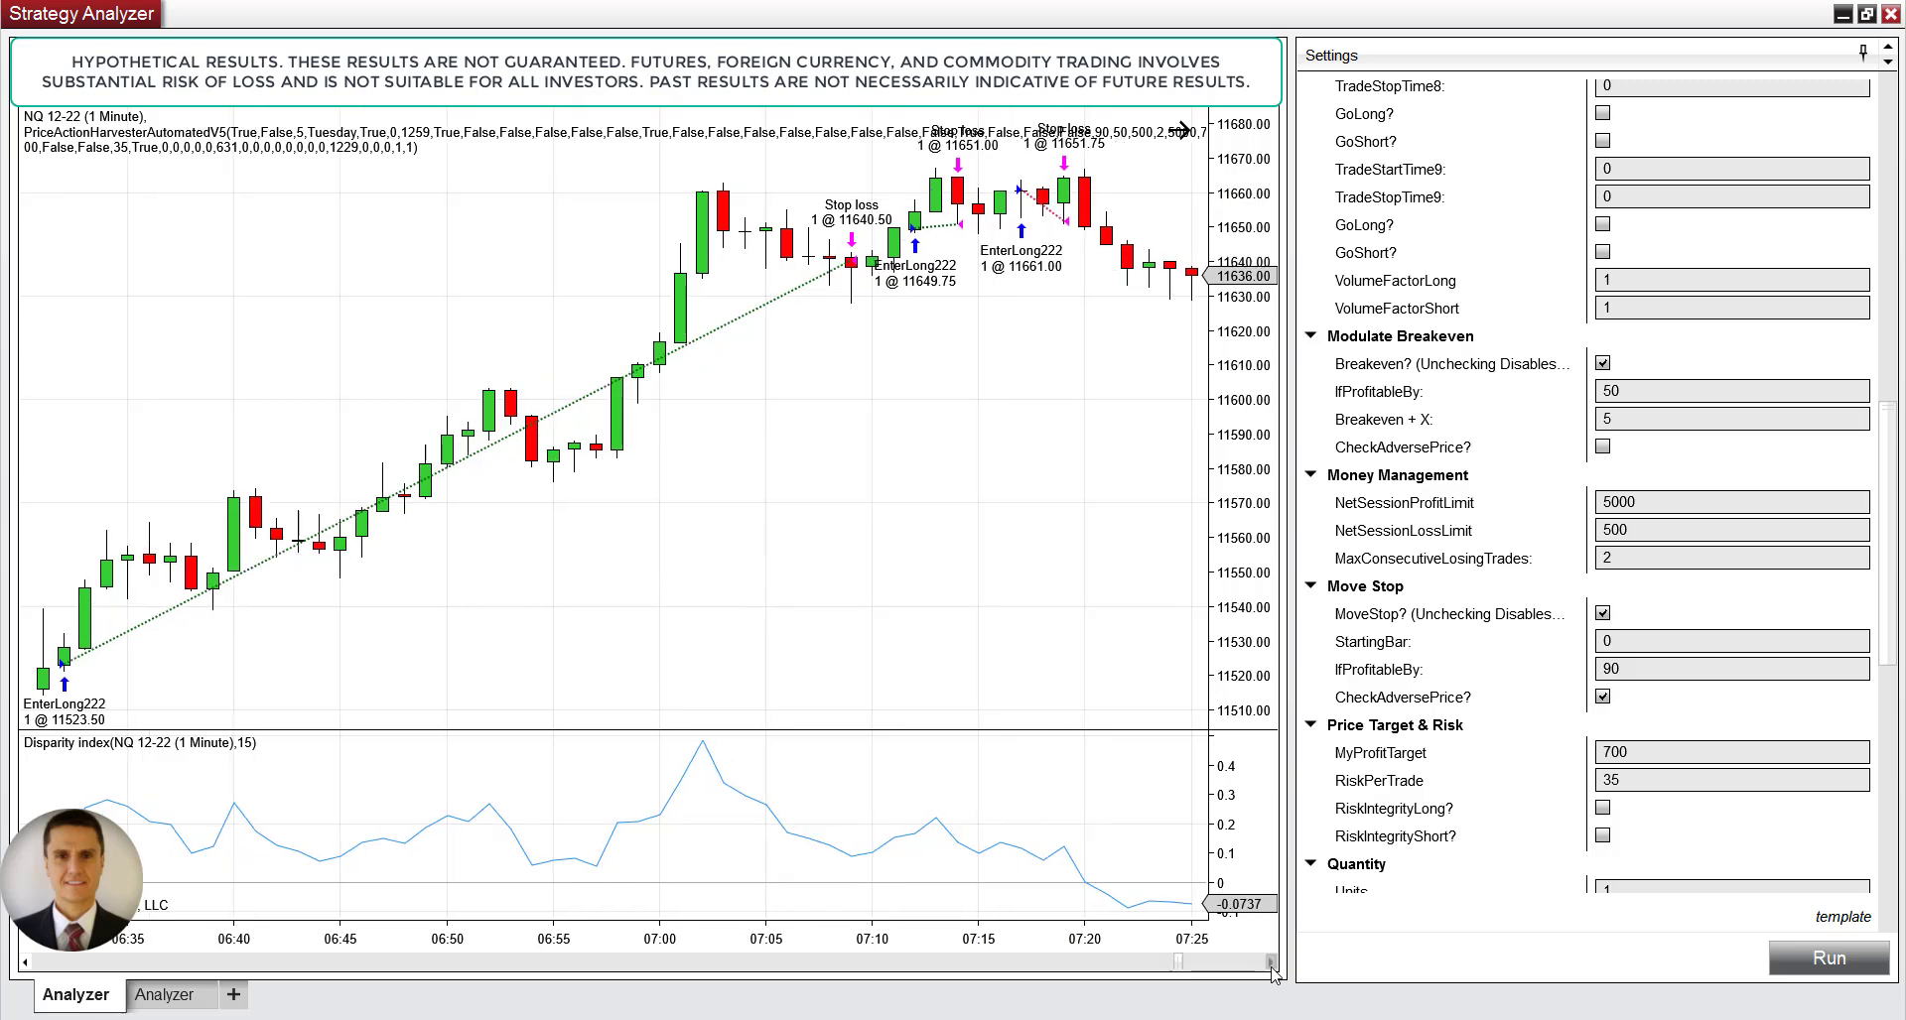
left_click(1270, 963)
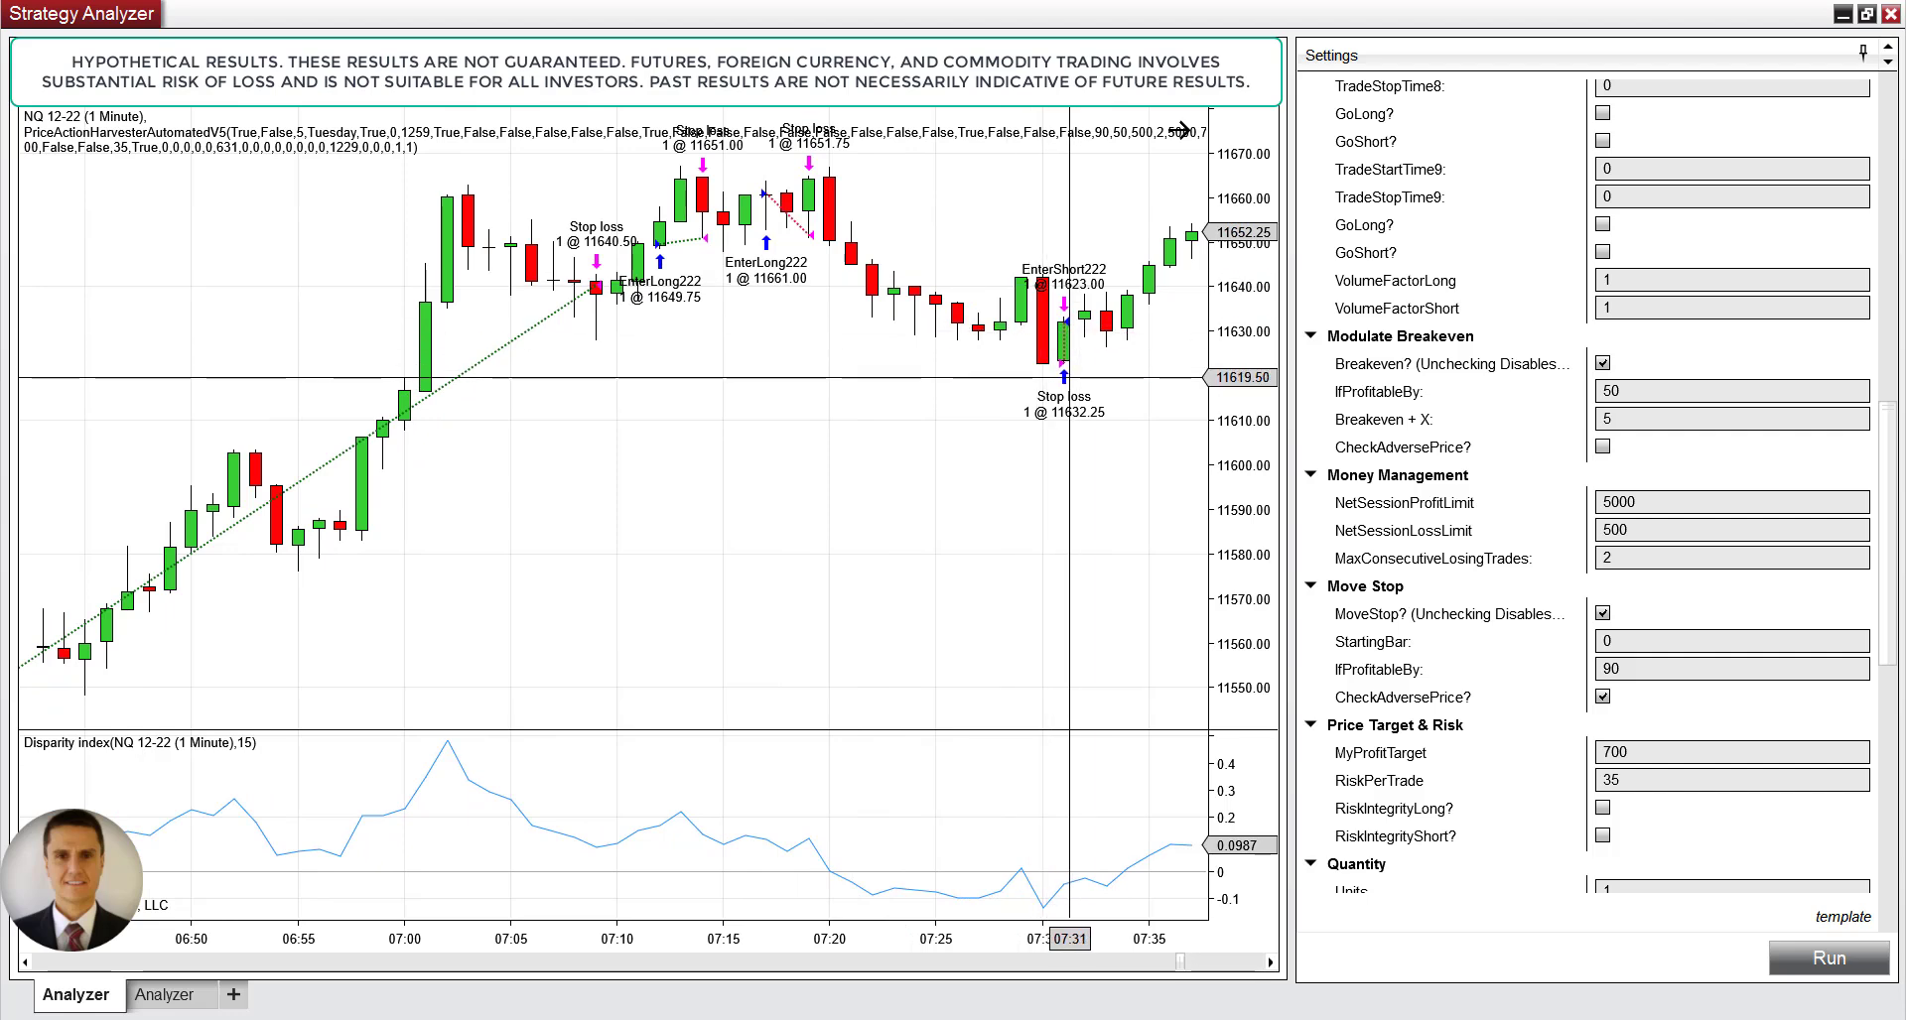
left_click(1271, 963)
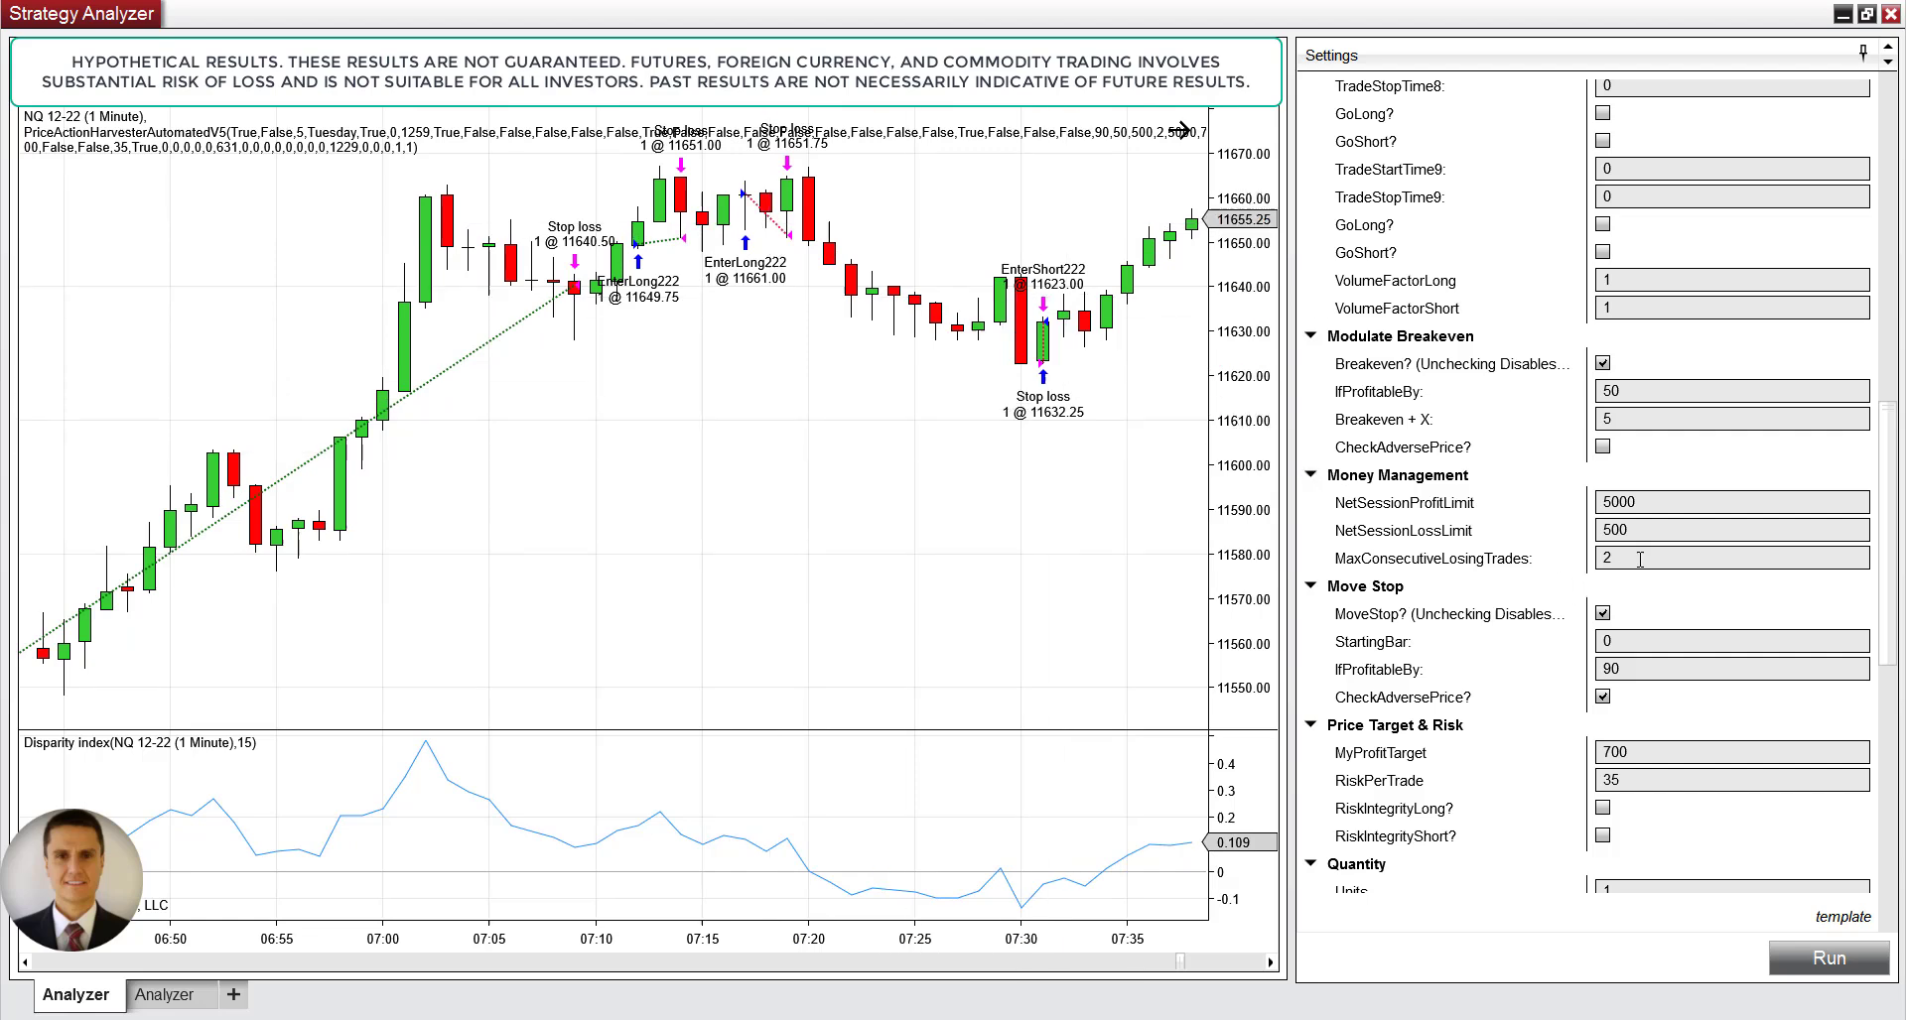
left_click(1558, 562)
Show the performance summary and review total slippage, maximum drawdown and total net profit alongside the Slippage setting.
right_click(24, 111)
left_click(69, 121)
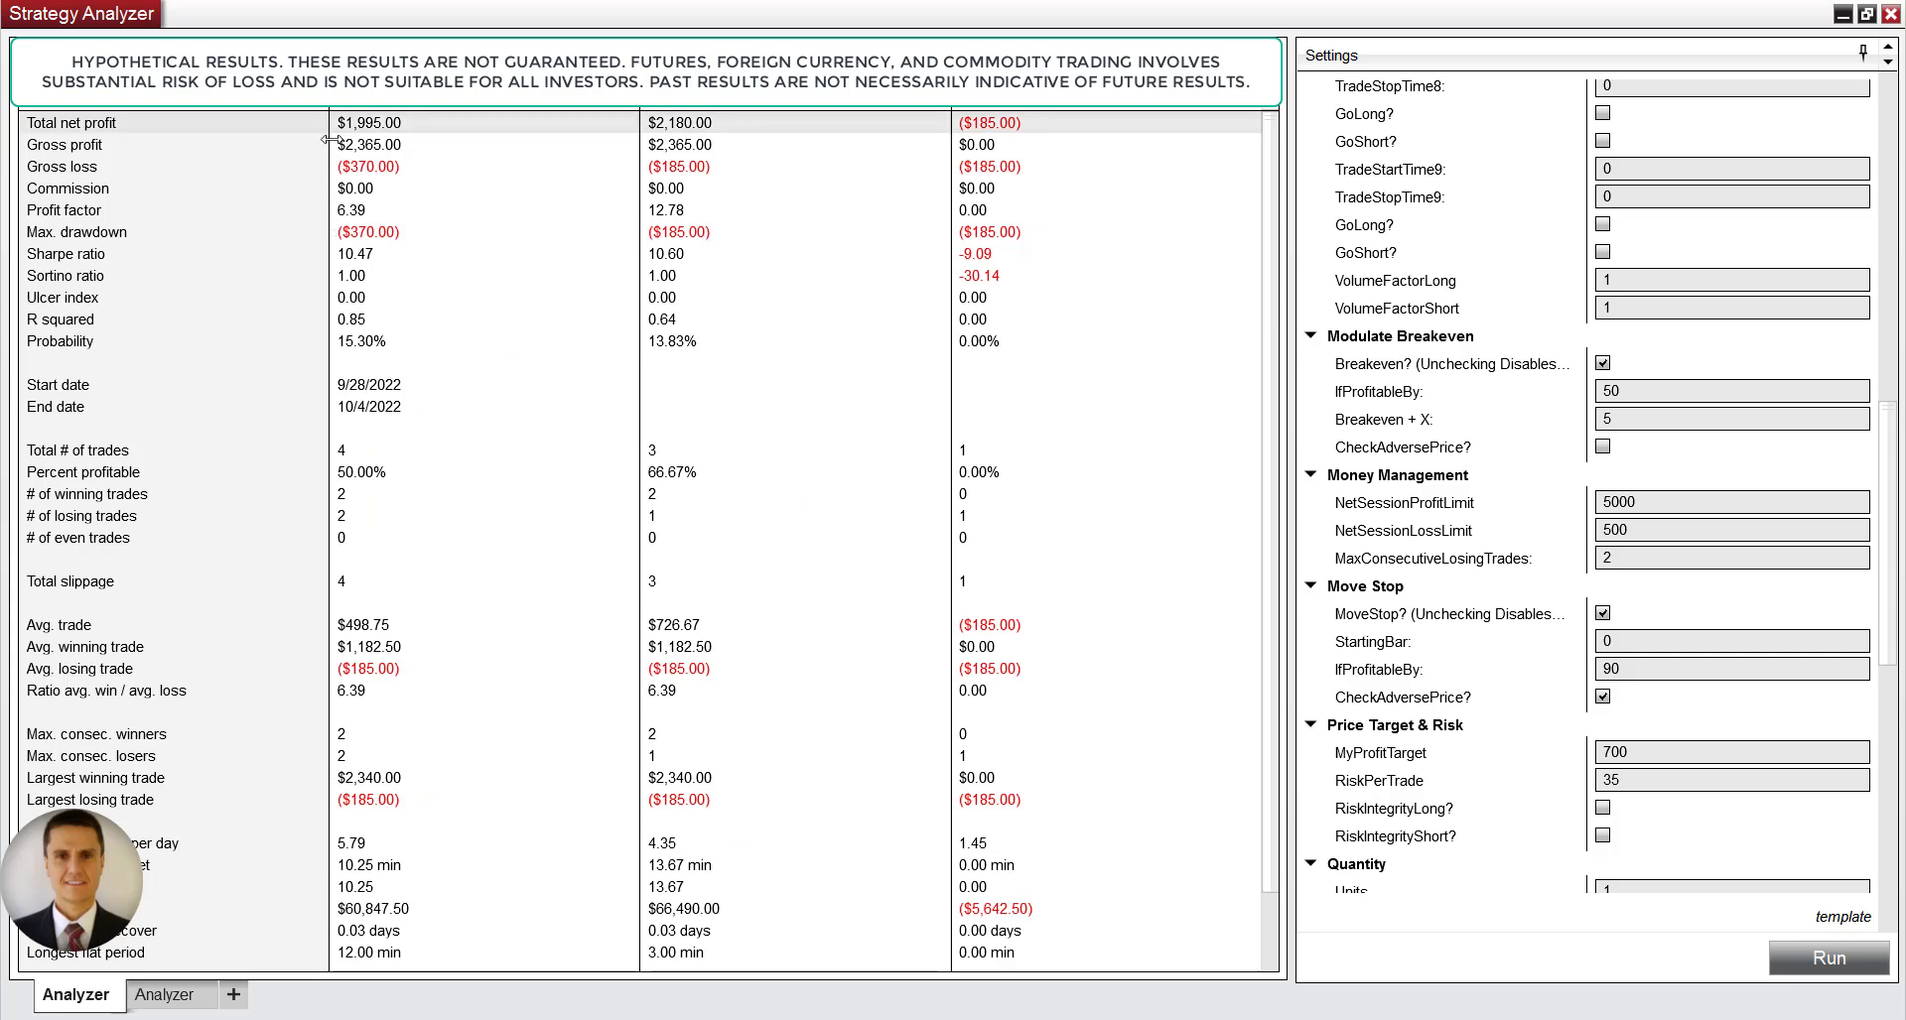
left_click(343, 590)
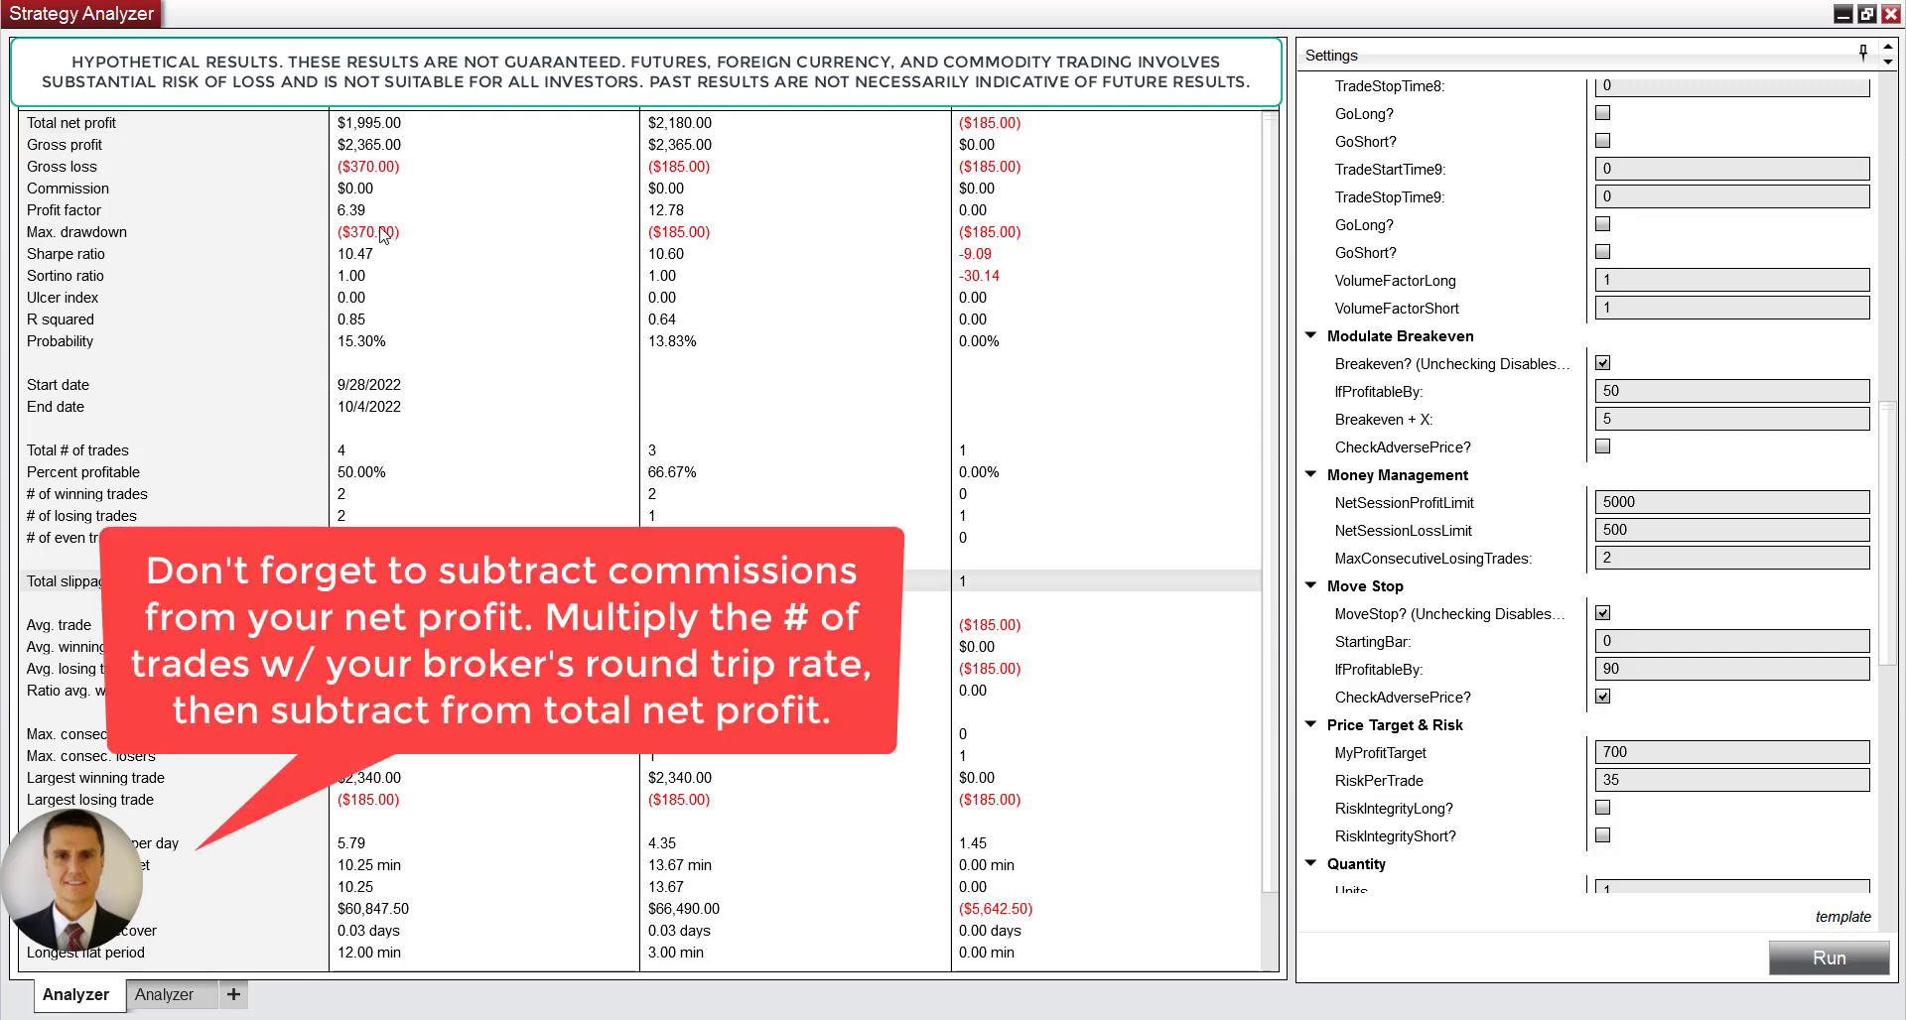
left_click(381, 235)
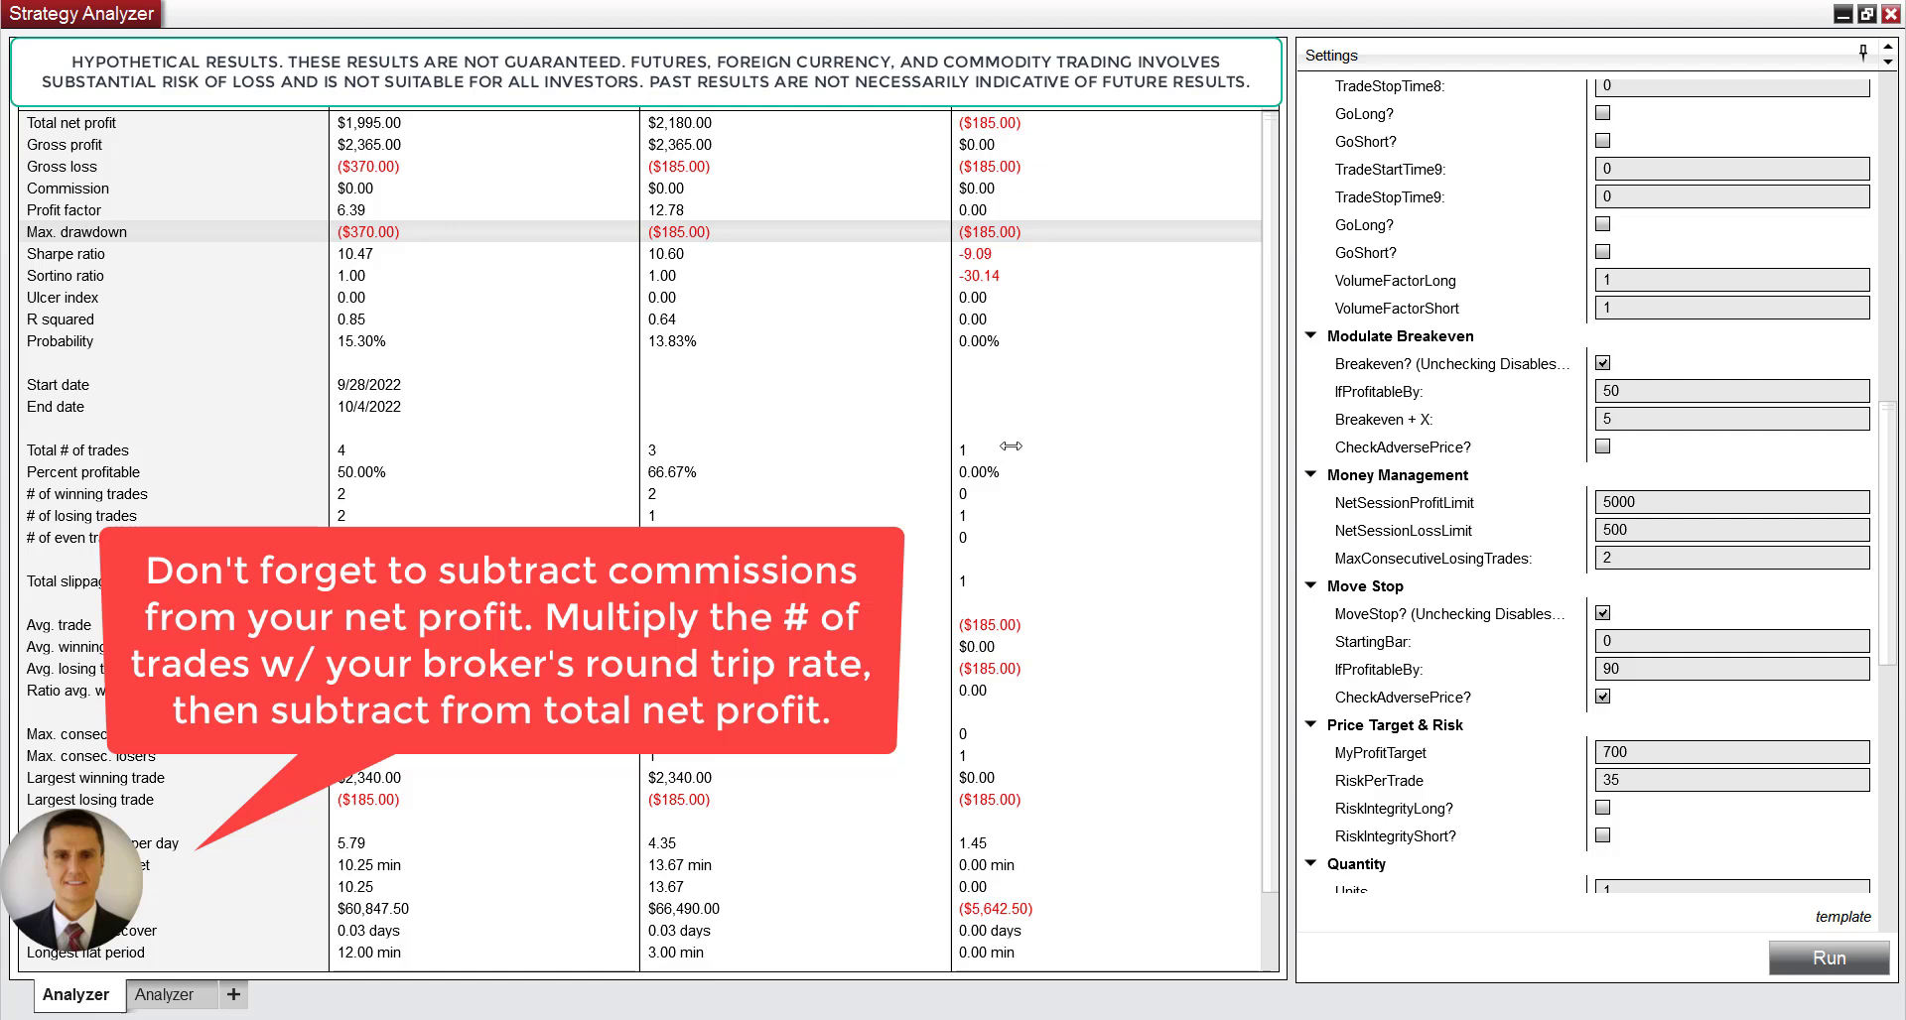
left_click(990, 131)
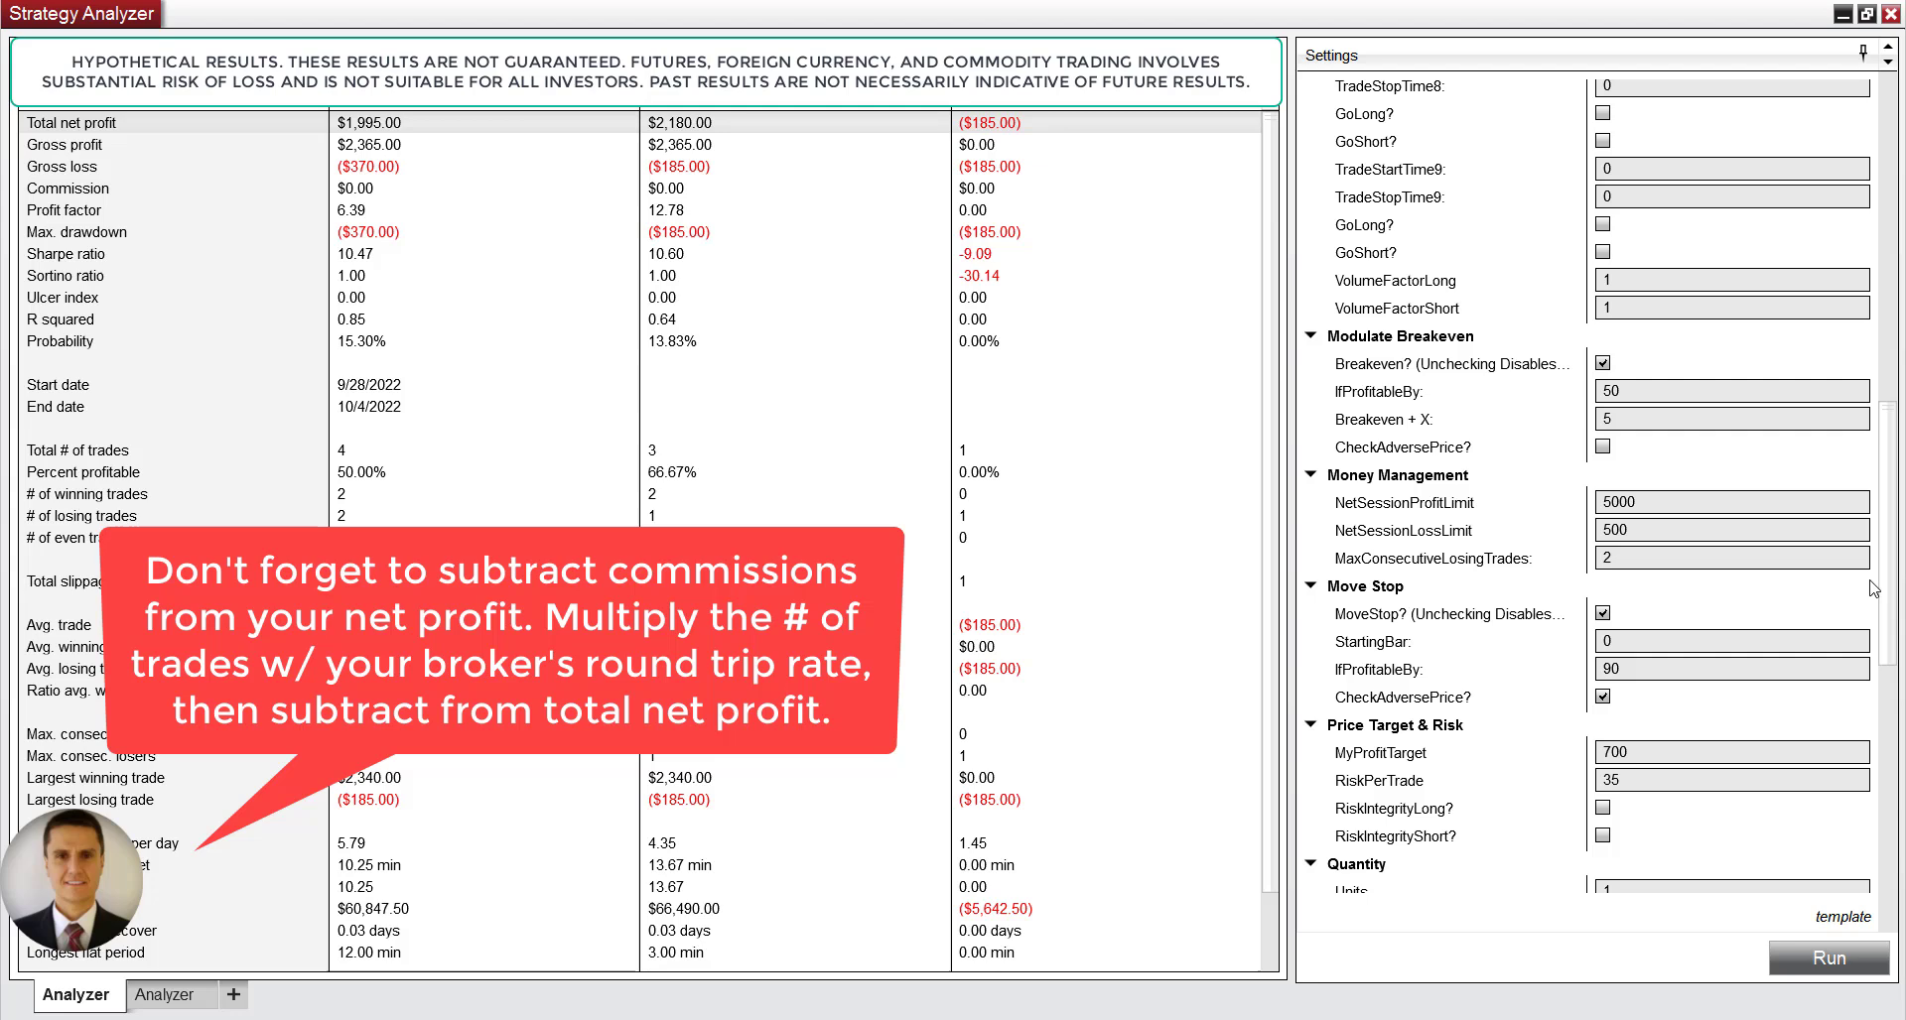
left_click(1886, 799)
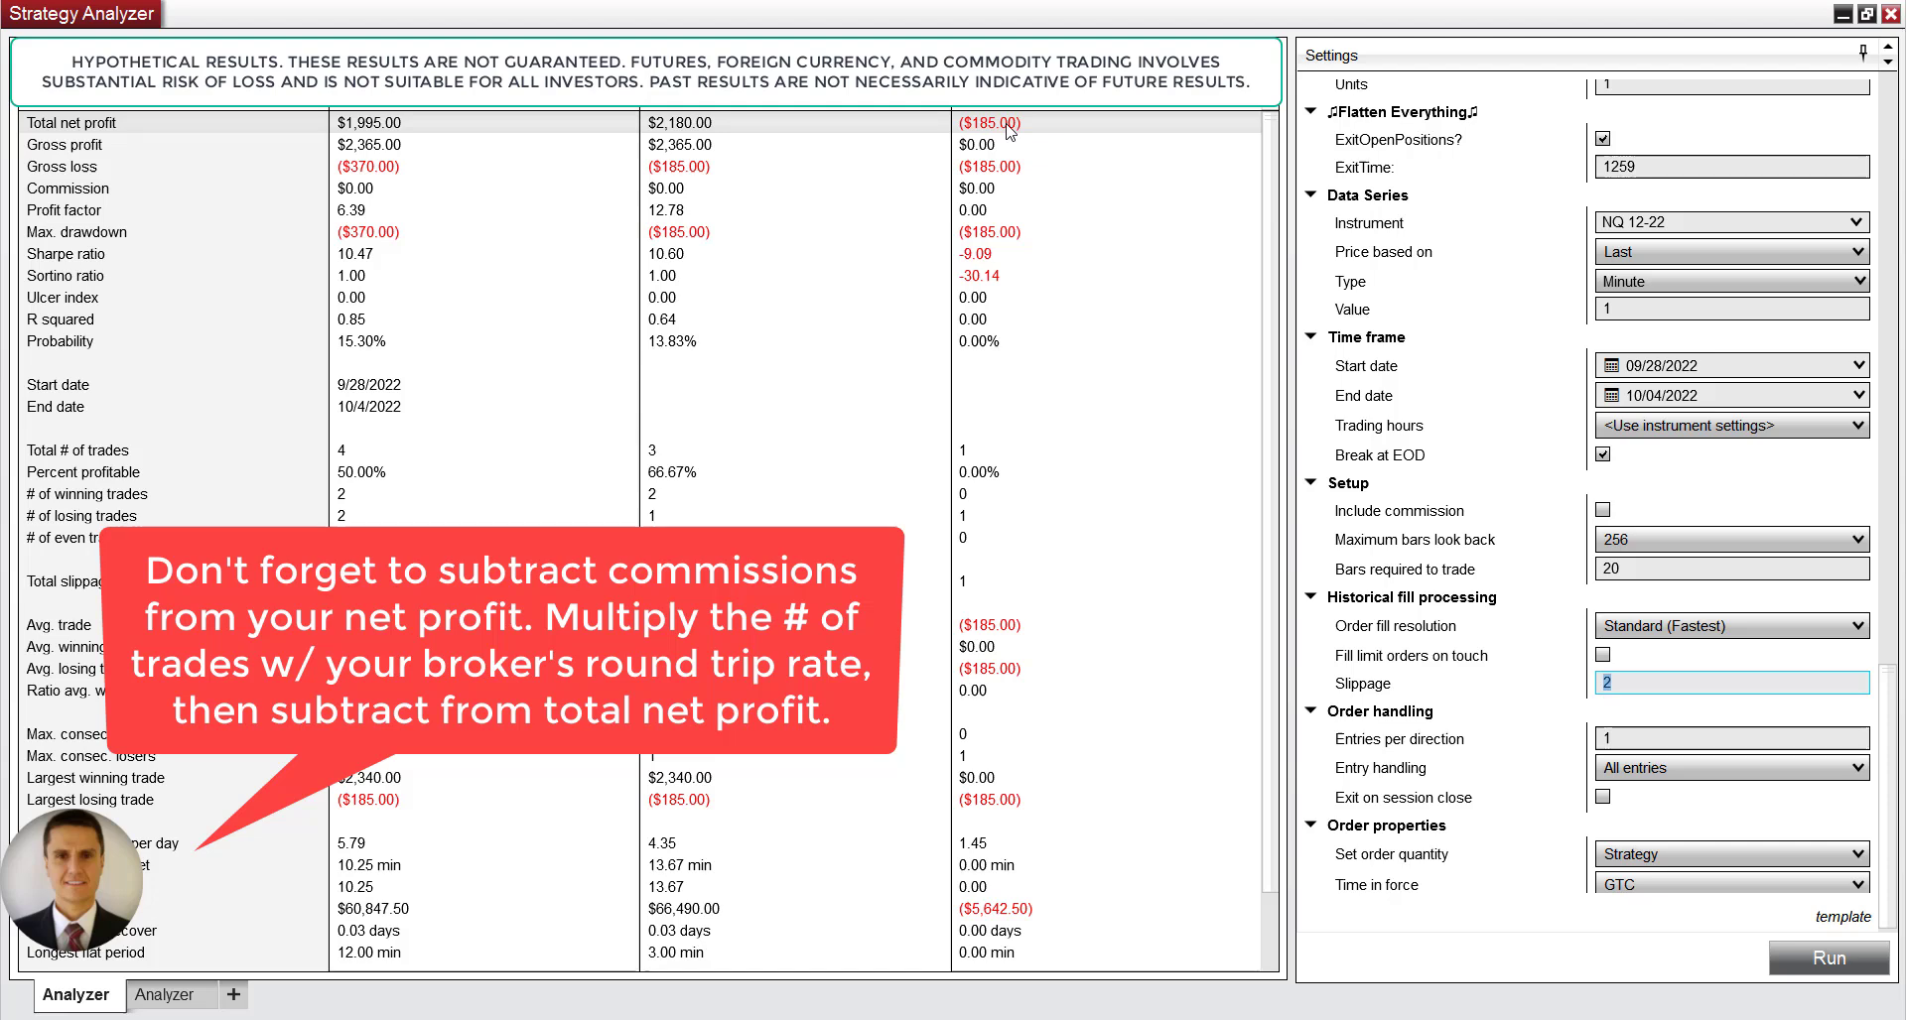
scroll(1390, 655, "down", 1)
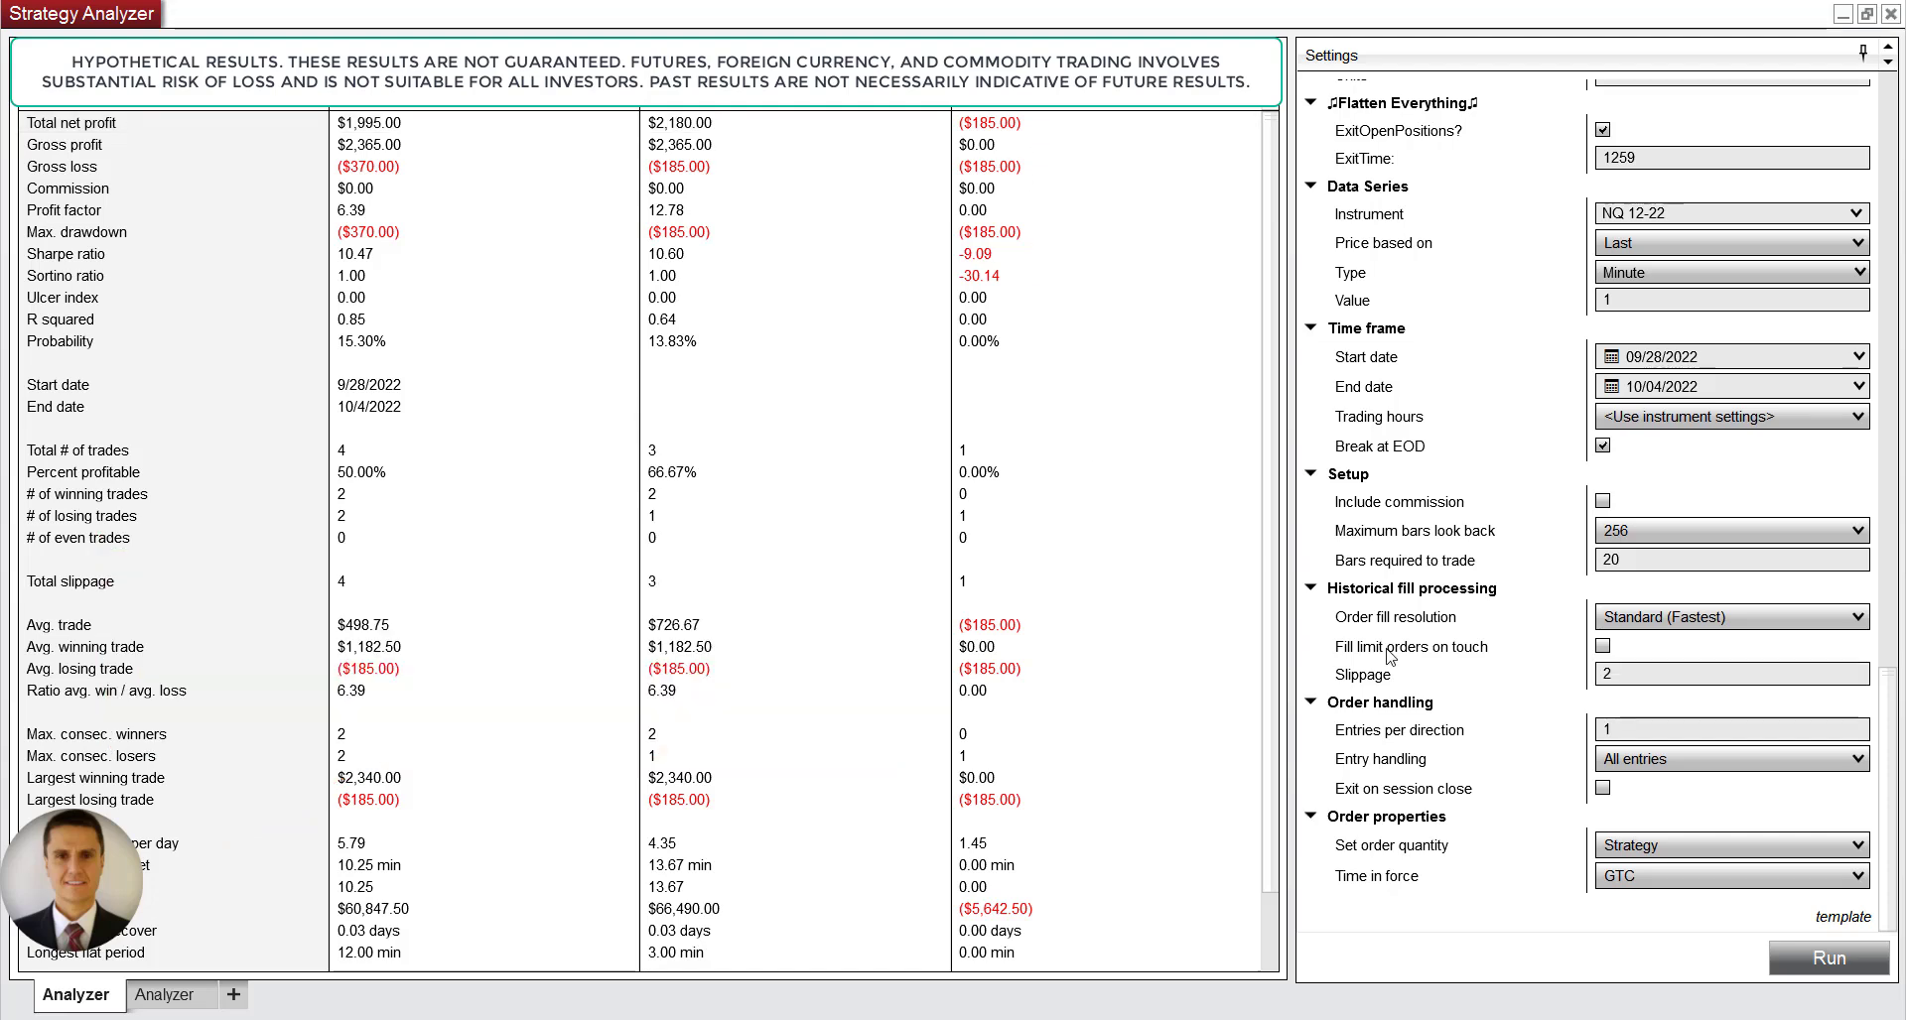
Disable CheckAdversePrice? in the Move Stop group and set StartingBar to 3.
scroll(1526, 640, "up", 5)
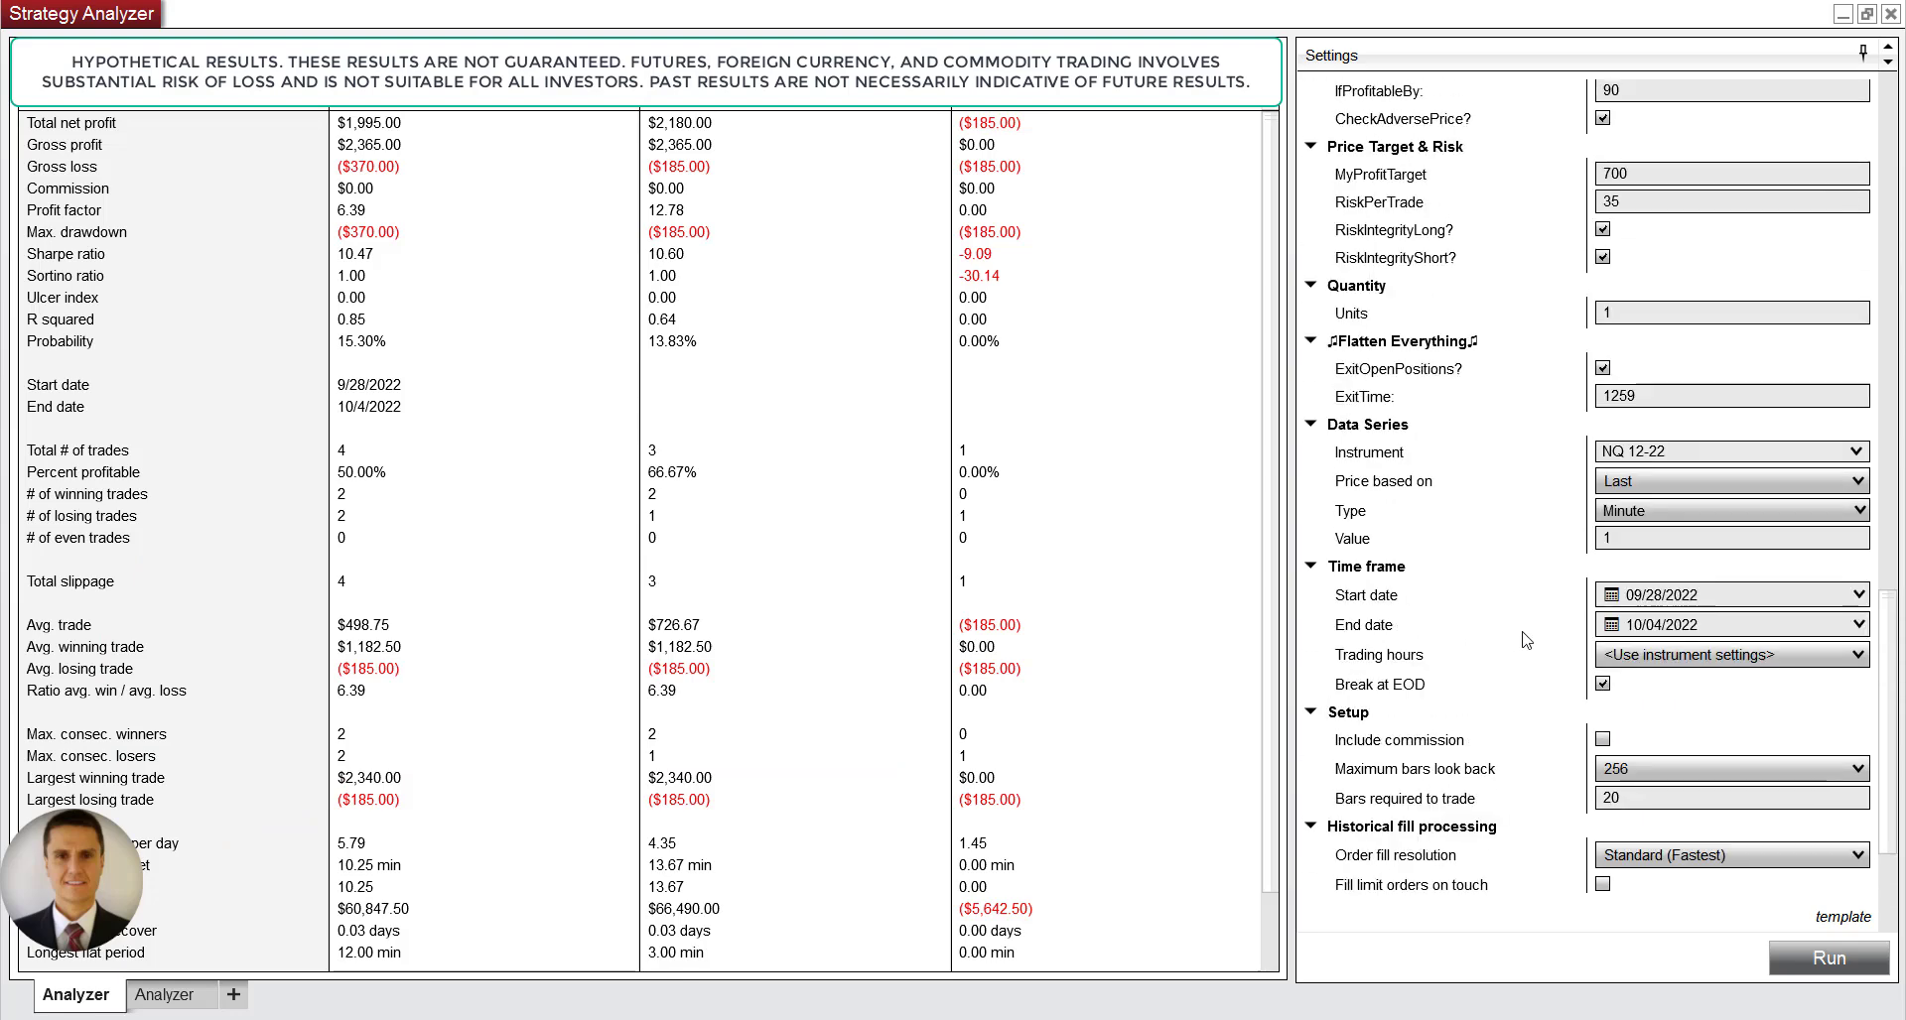
scroll(1526, 640, "up", 1)
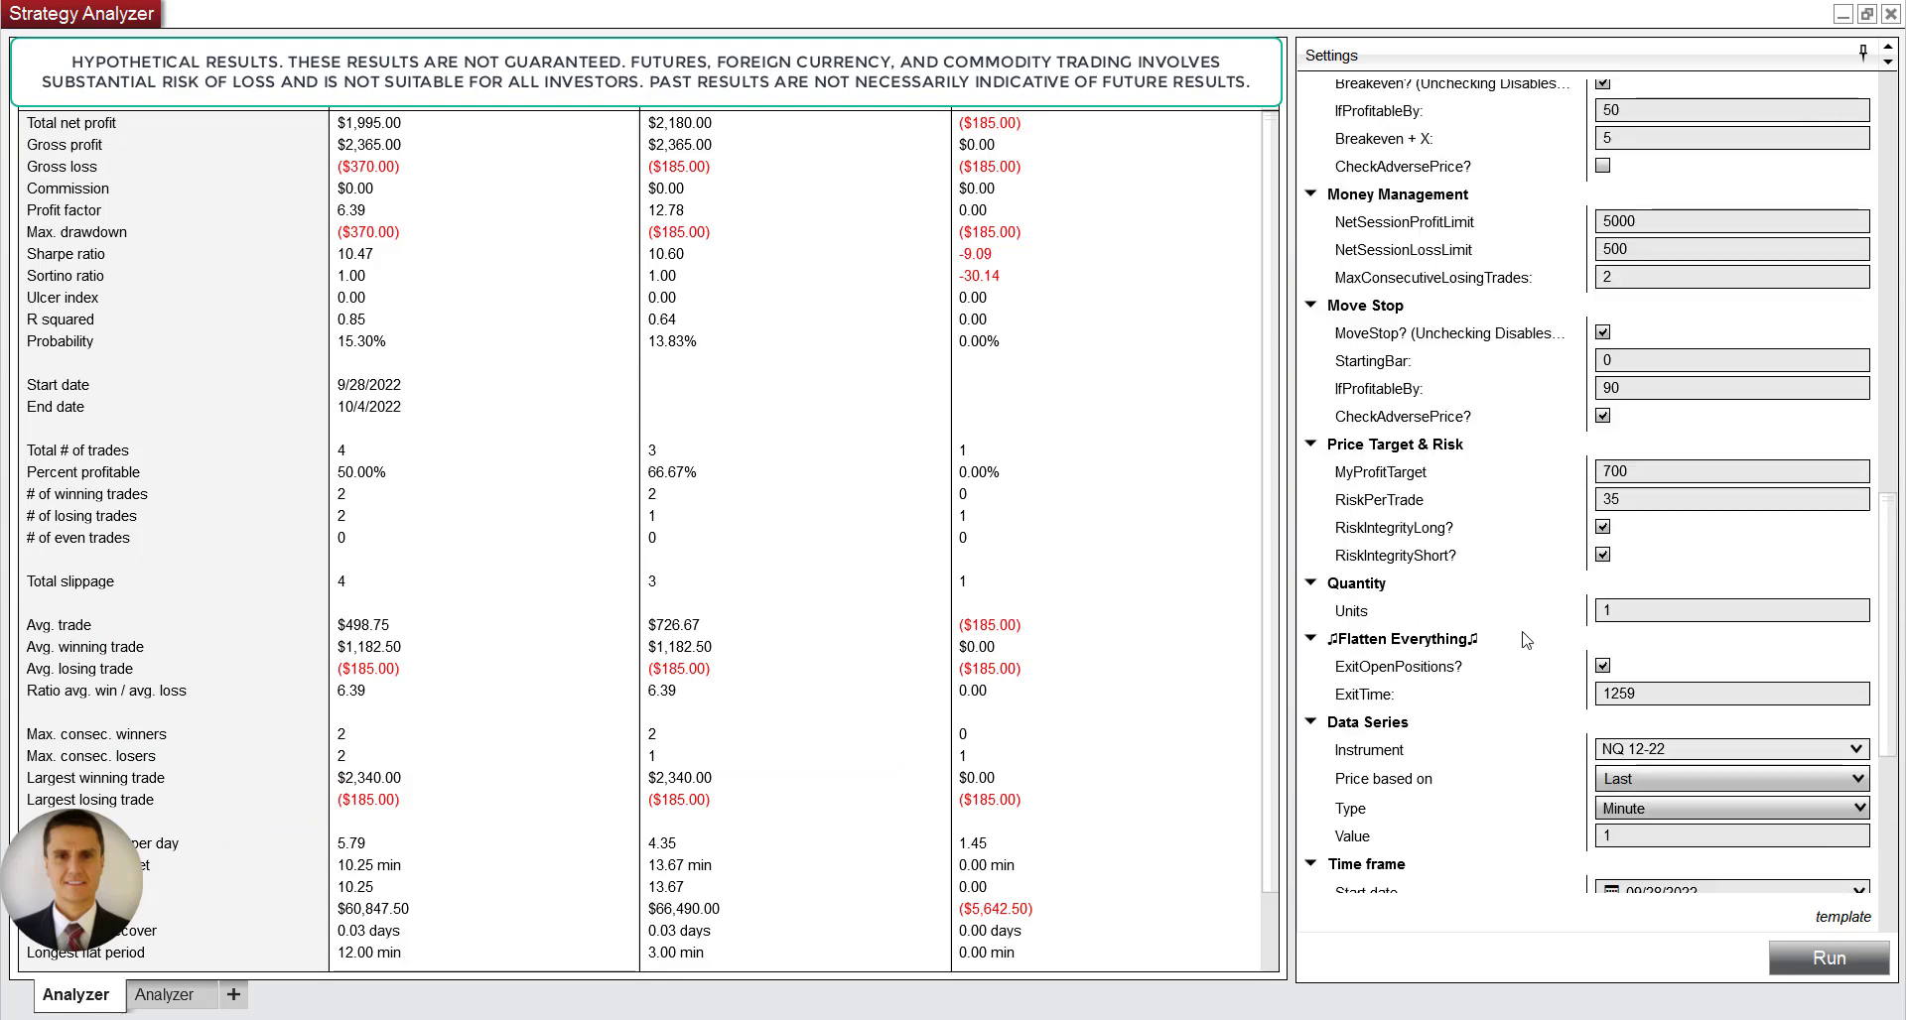
scroll(1522, 641, "up", 1)
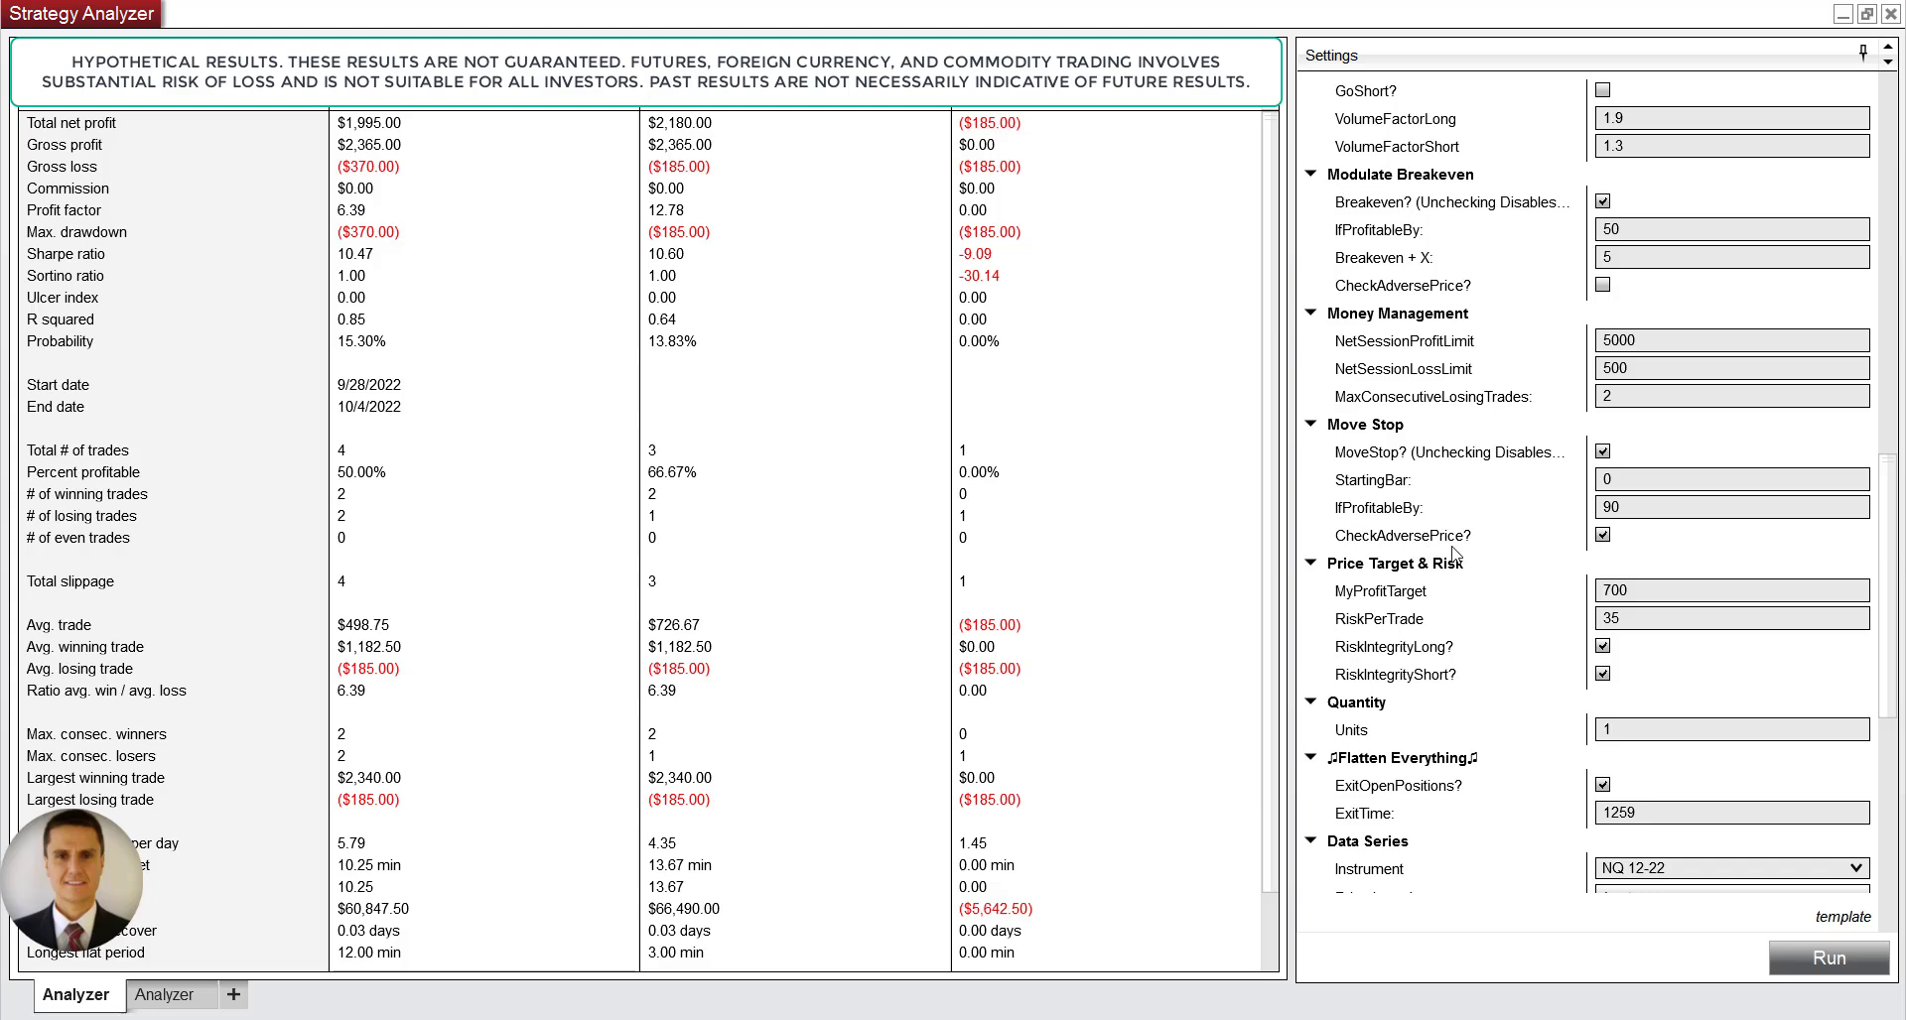
left_click(1636, 505)
left_click(1602, 537)
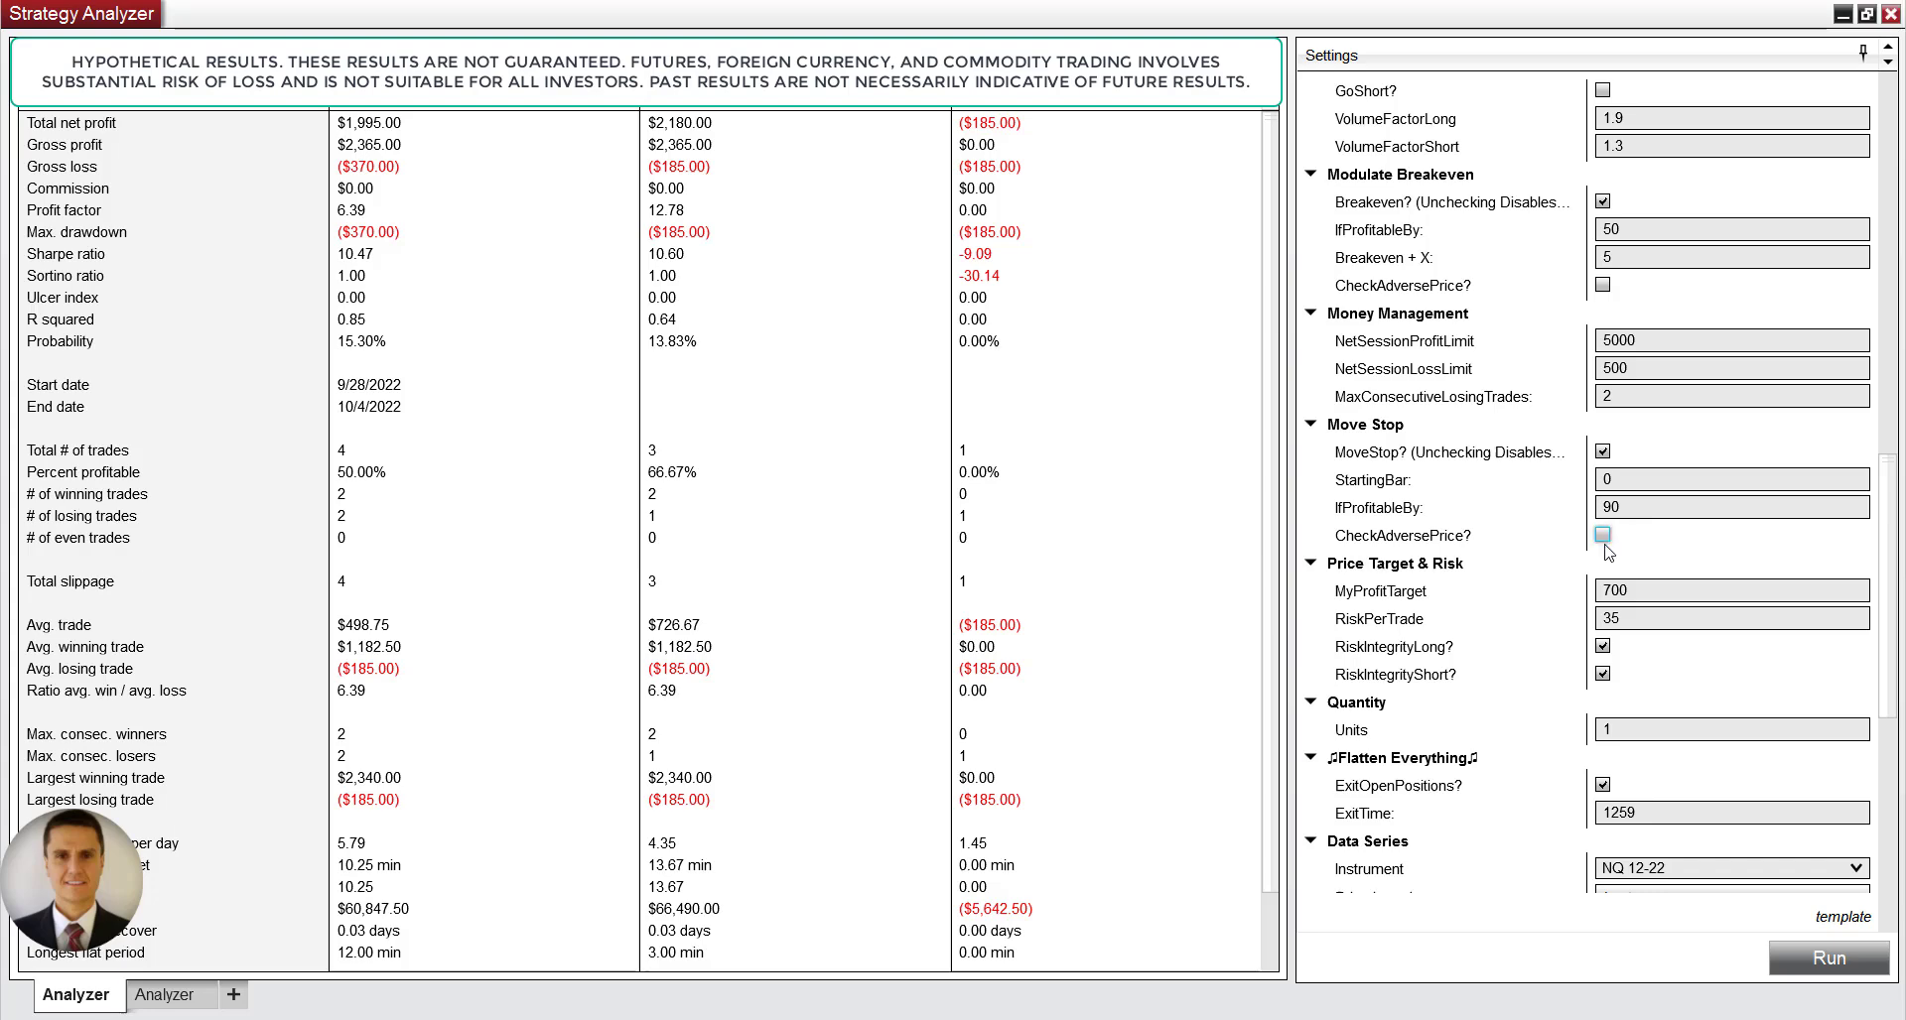
double_click(1628, 481)
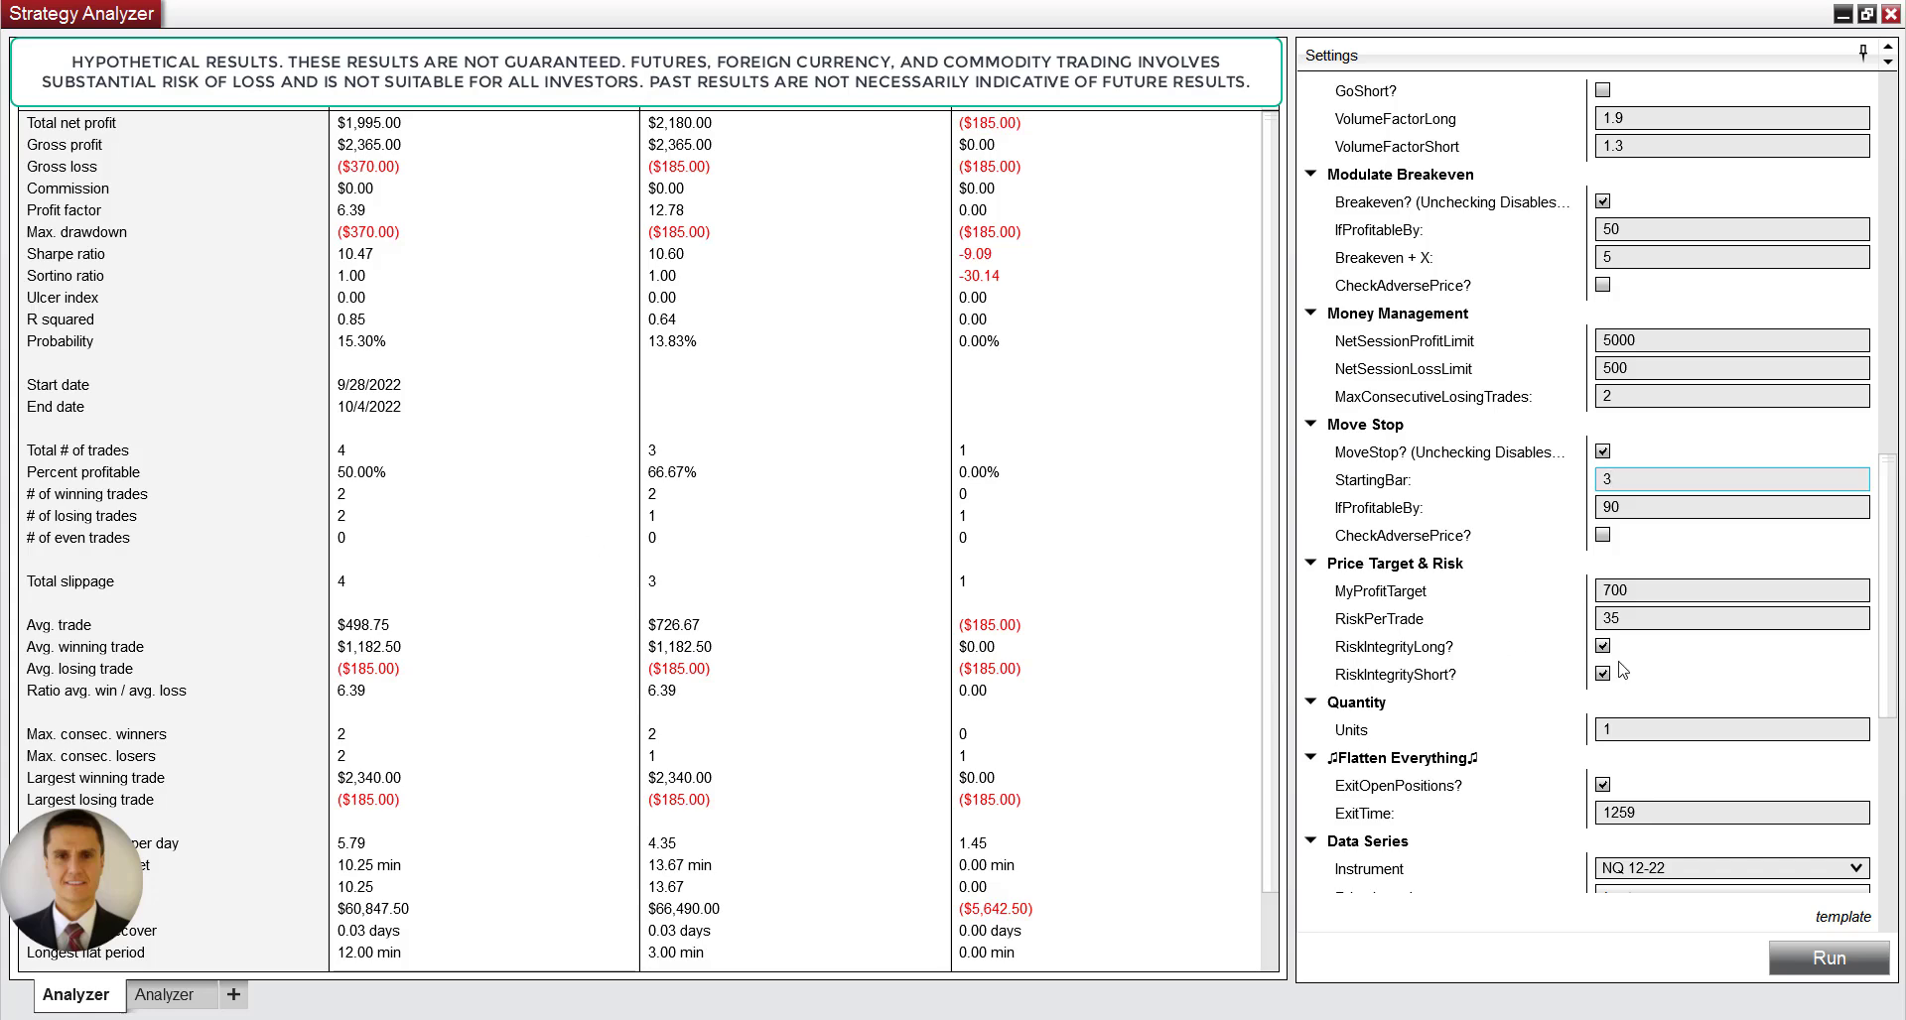
Set RiskPerTrade to 30 and run the backtest with the changed Move Stop settings.
left_click(1653, 619)
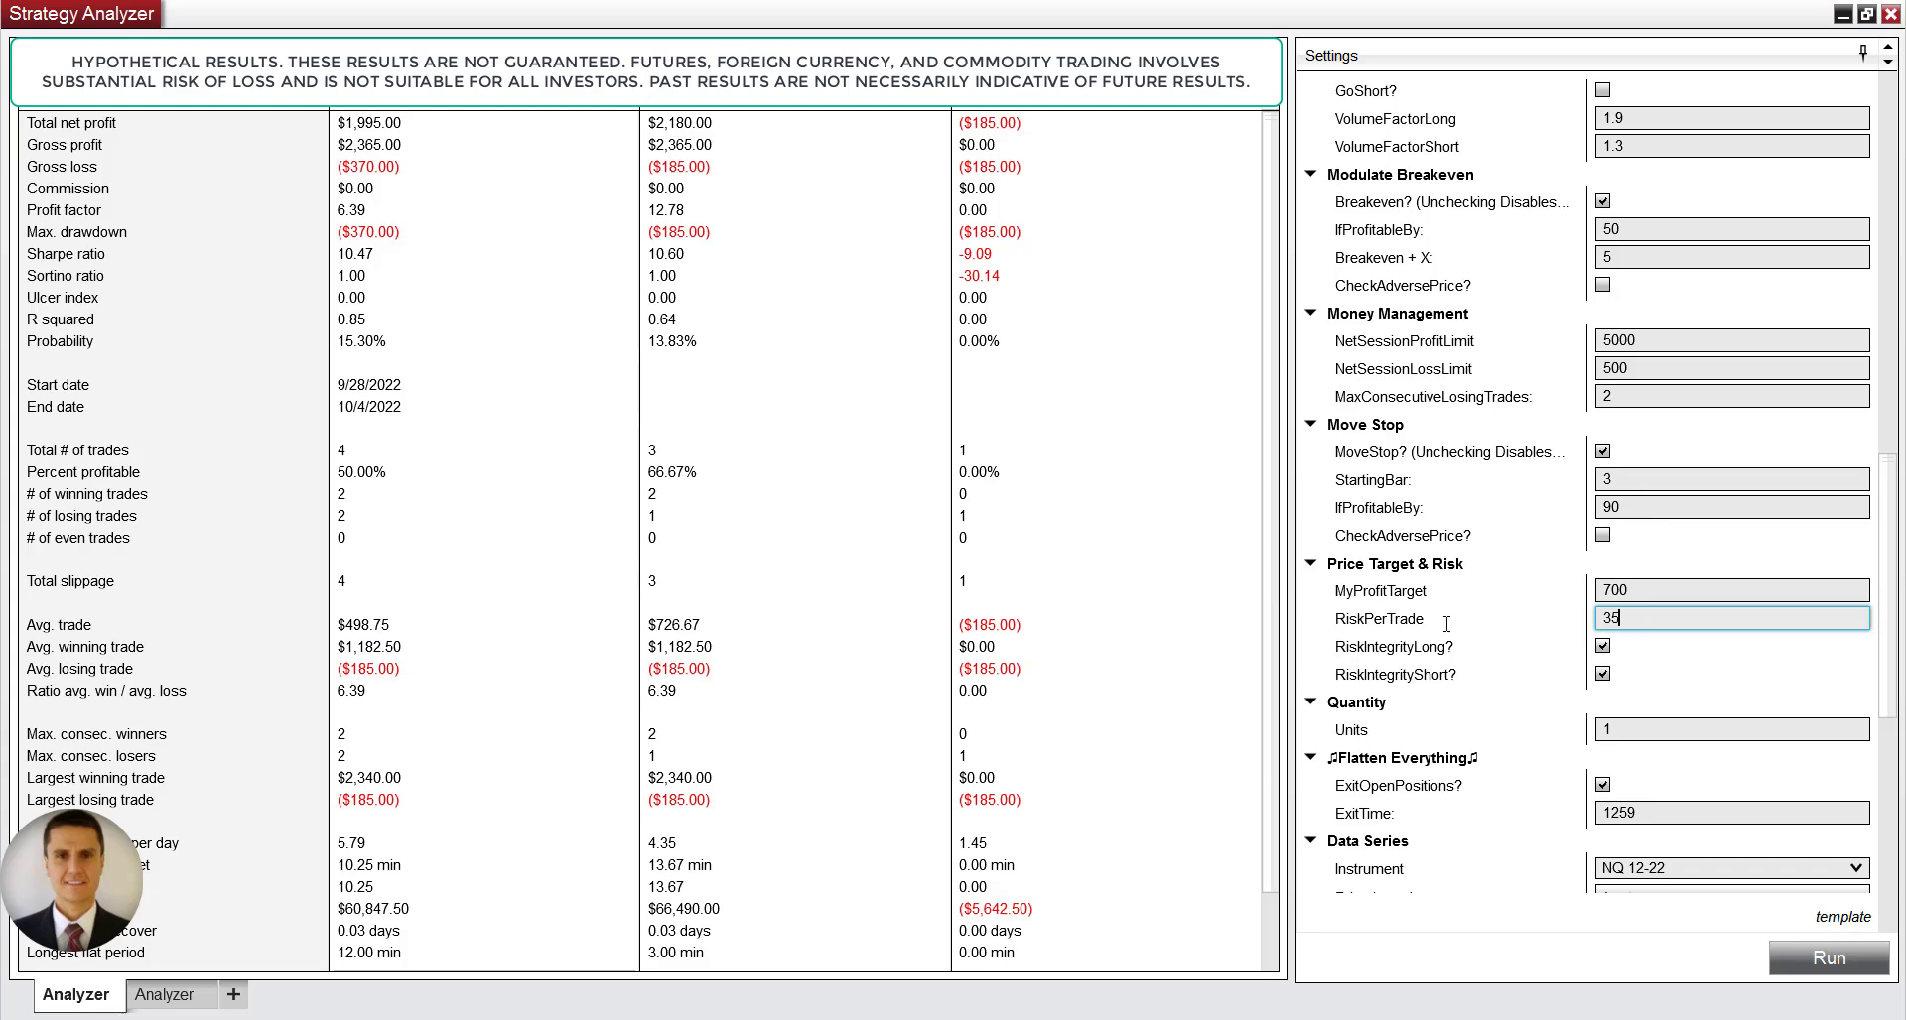
key("ctrl+a")
key("Tab")
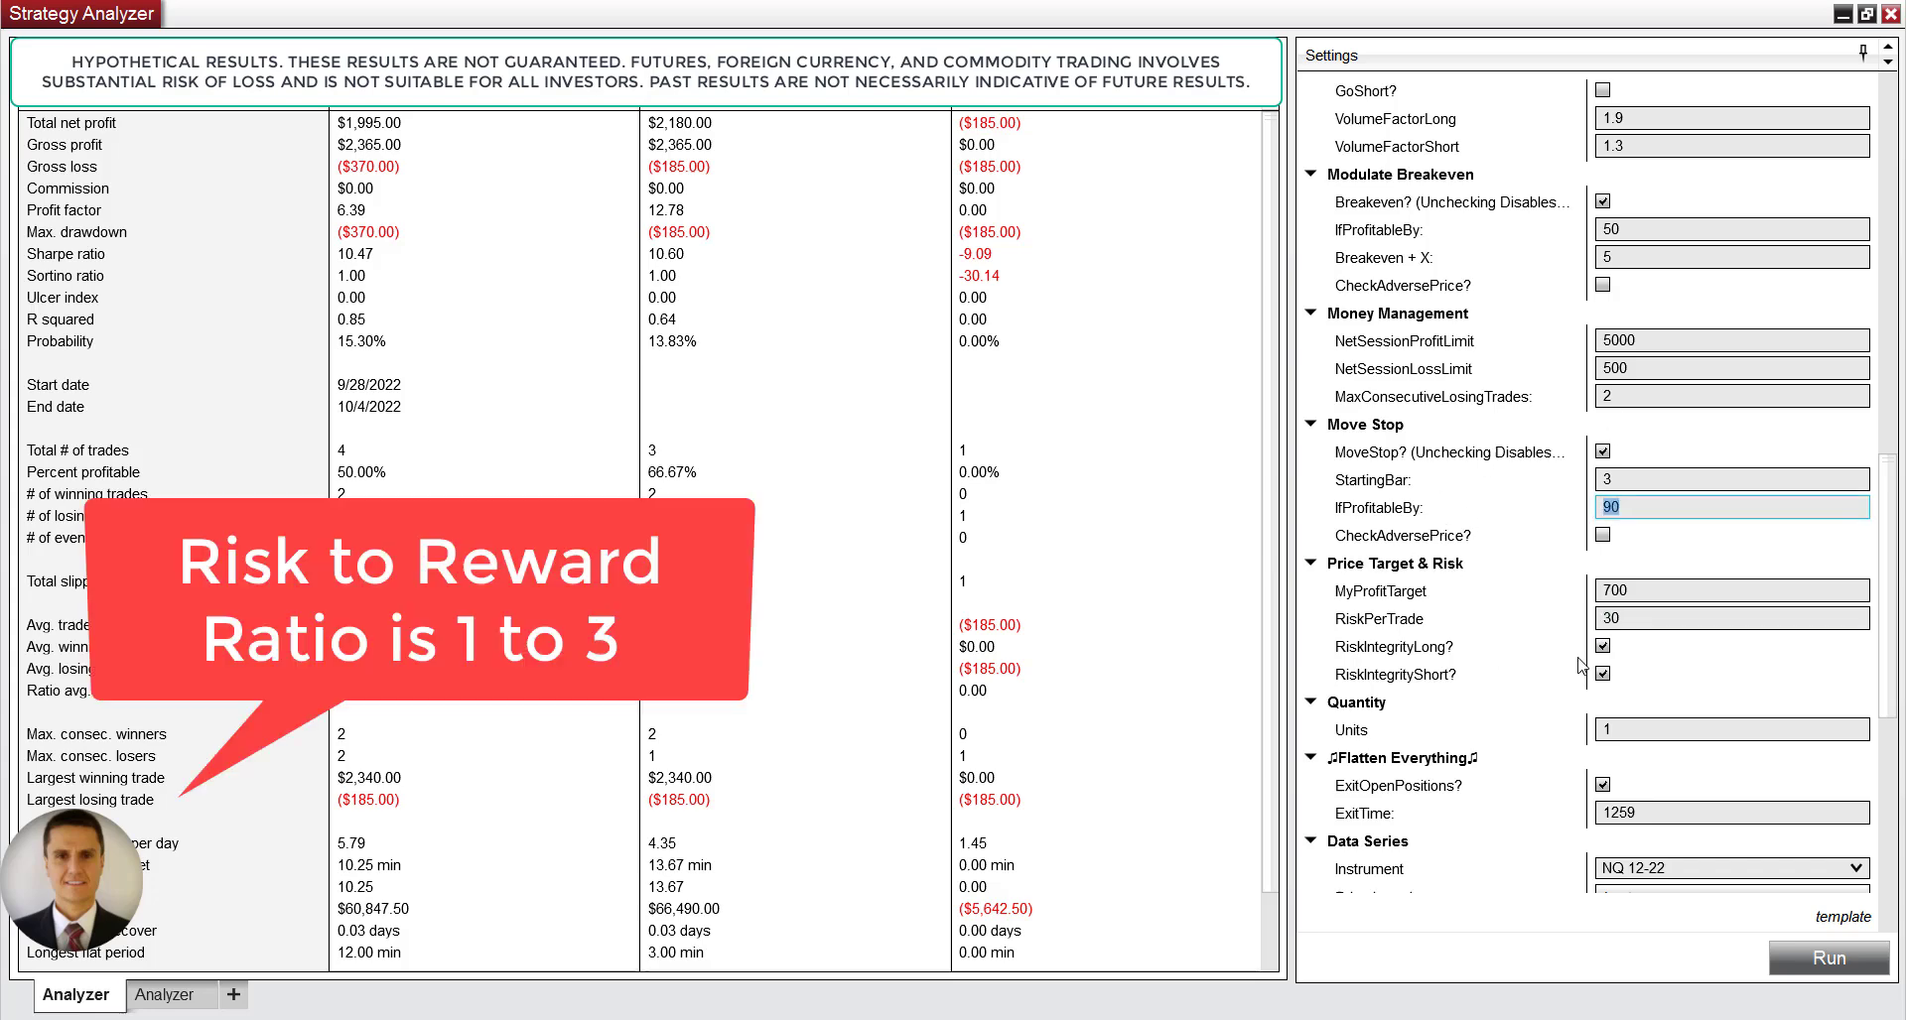
key("shift+Tab")
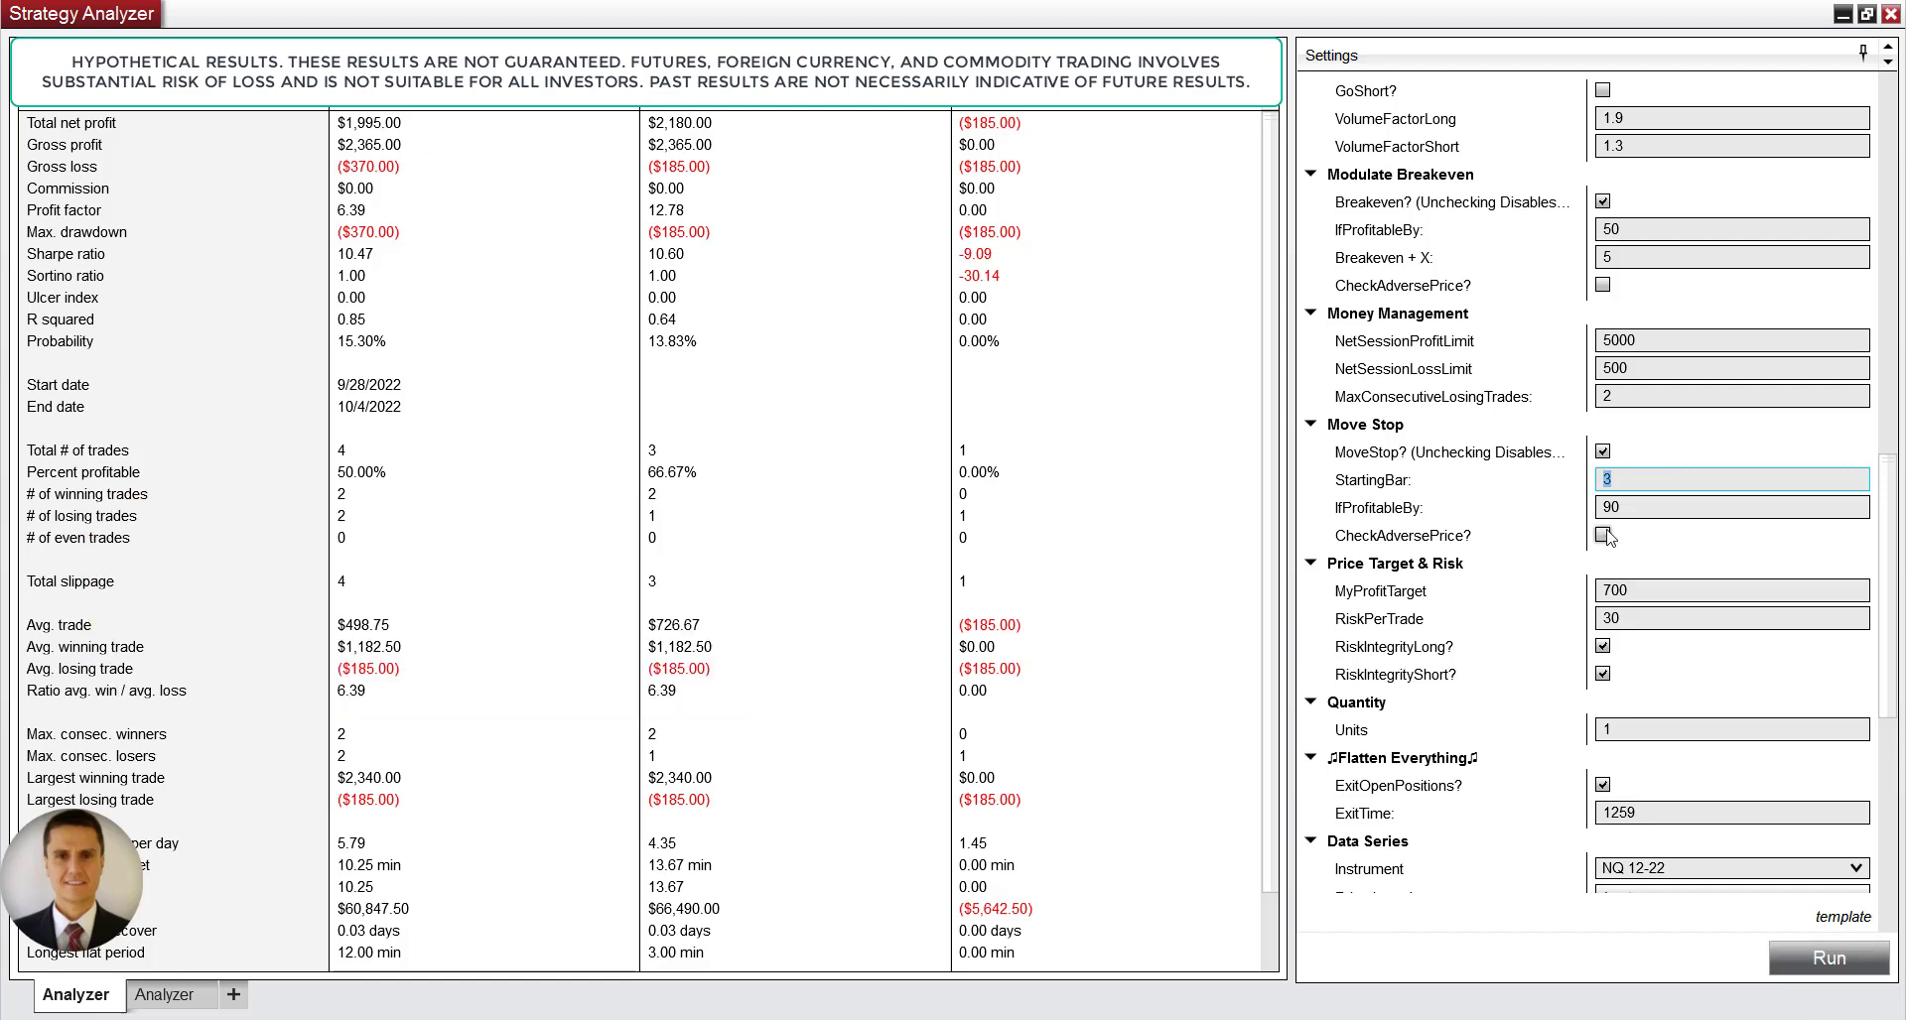
left_click(1822, 961)
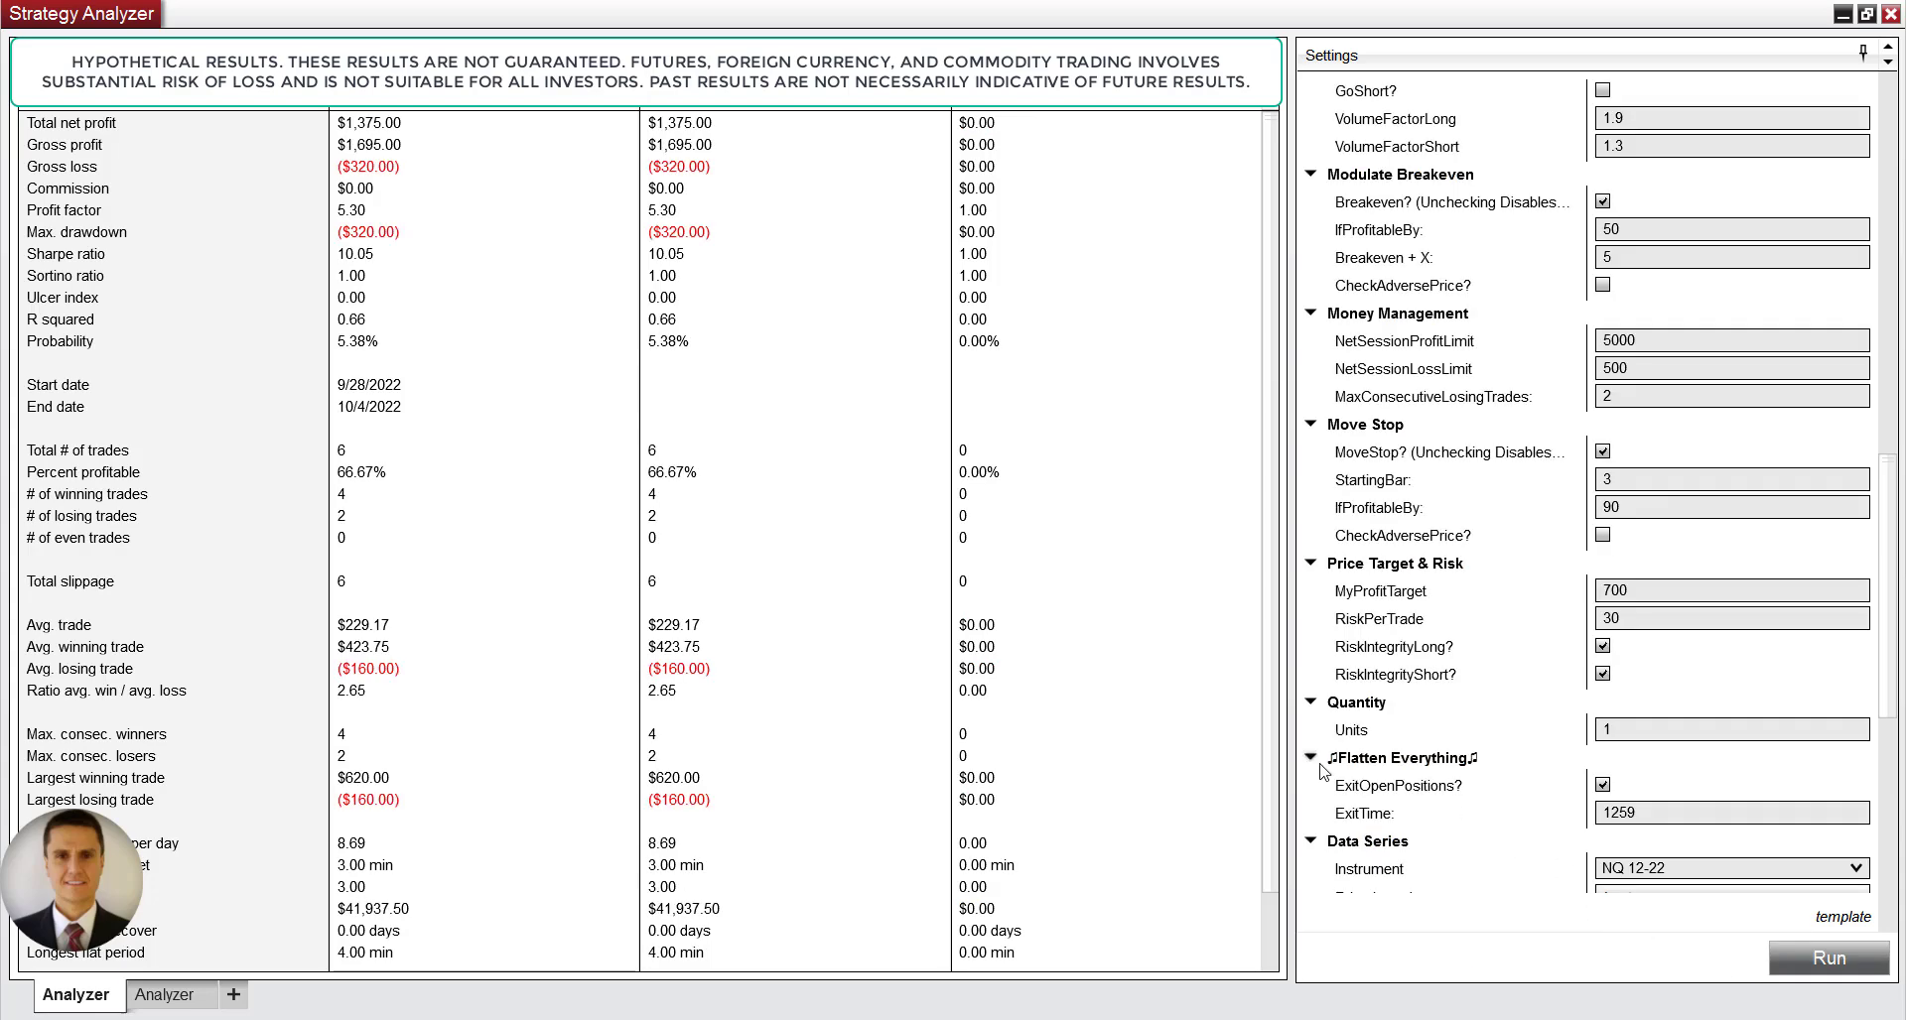
Display the new backtest's chart and examine the long trades between about 06:30 and 07:06.
right_click(71, 111)
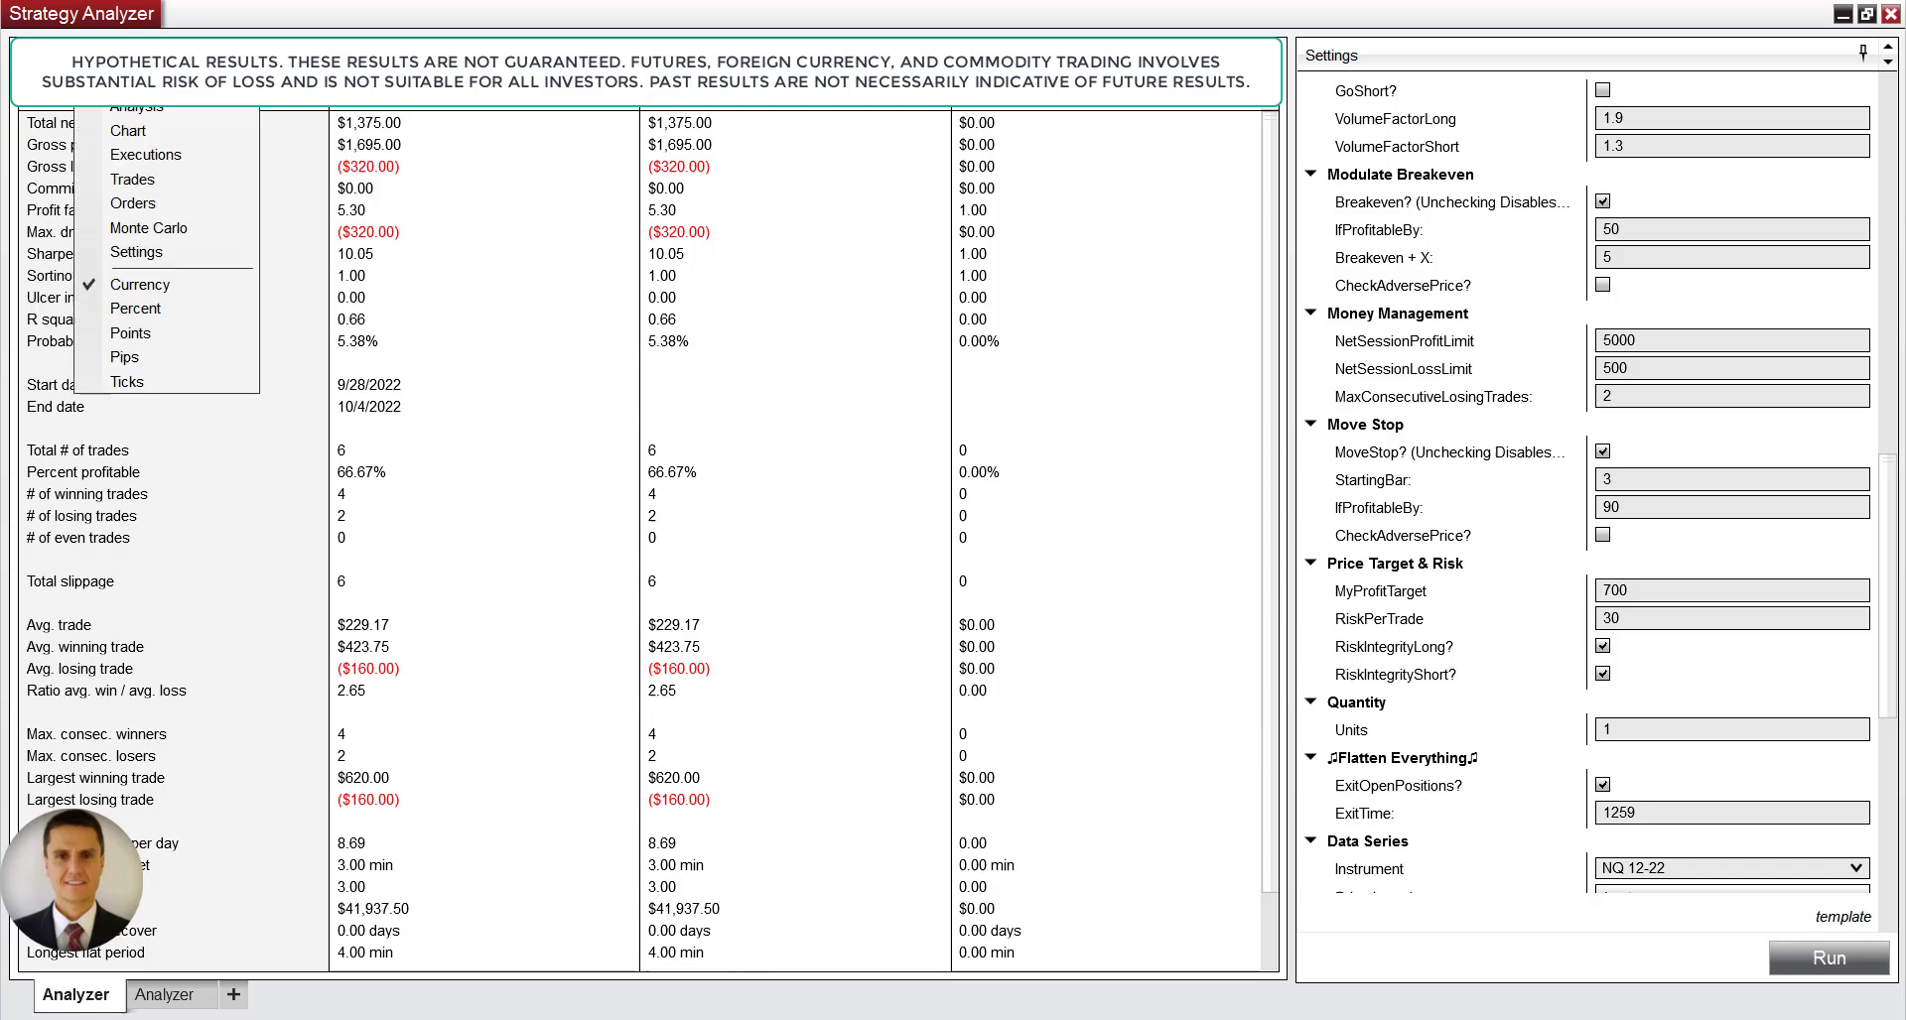
left_click(194, 129)
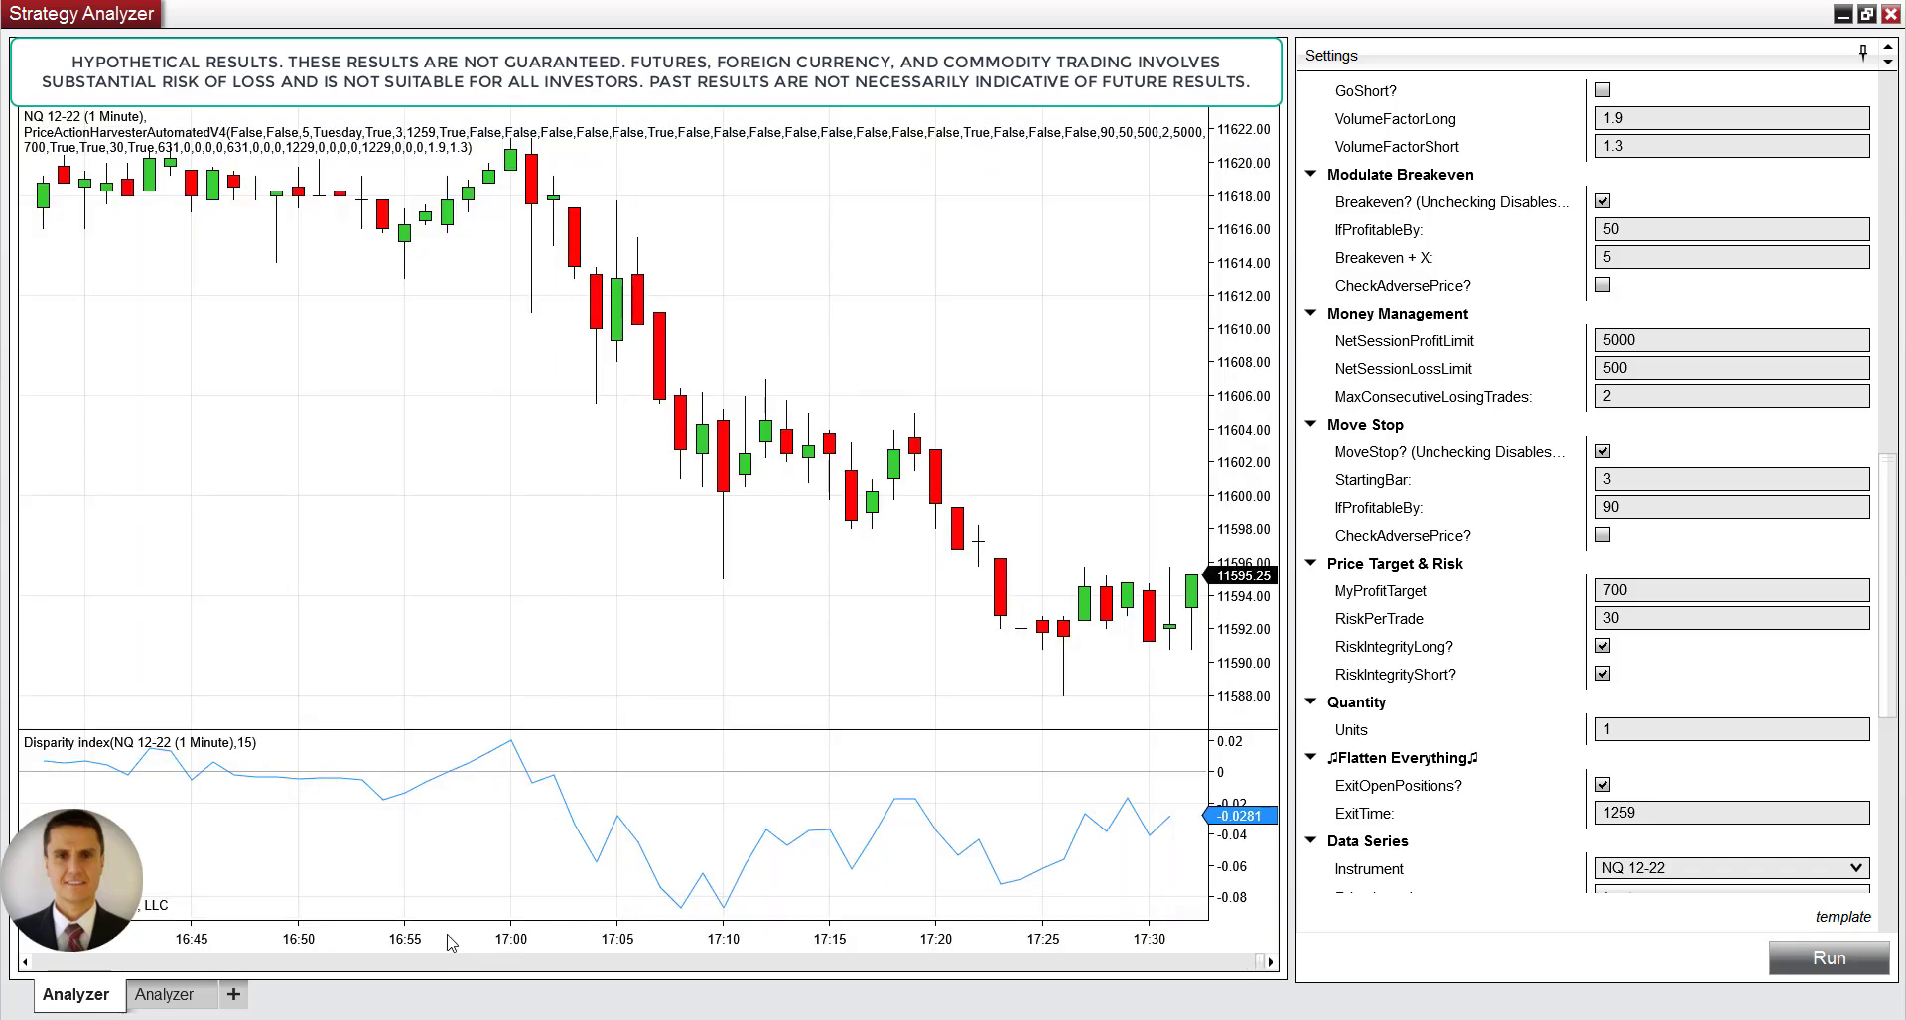
left_click(395, 965)
left_click(395, 965)
left_click(395, 965)
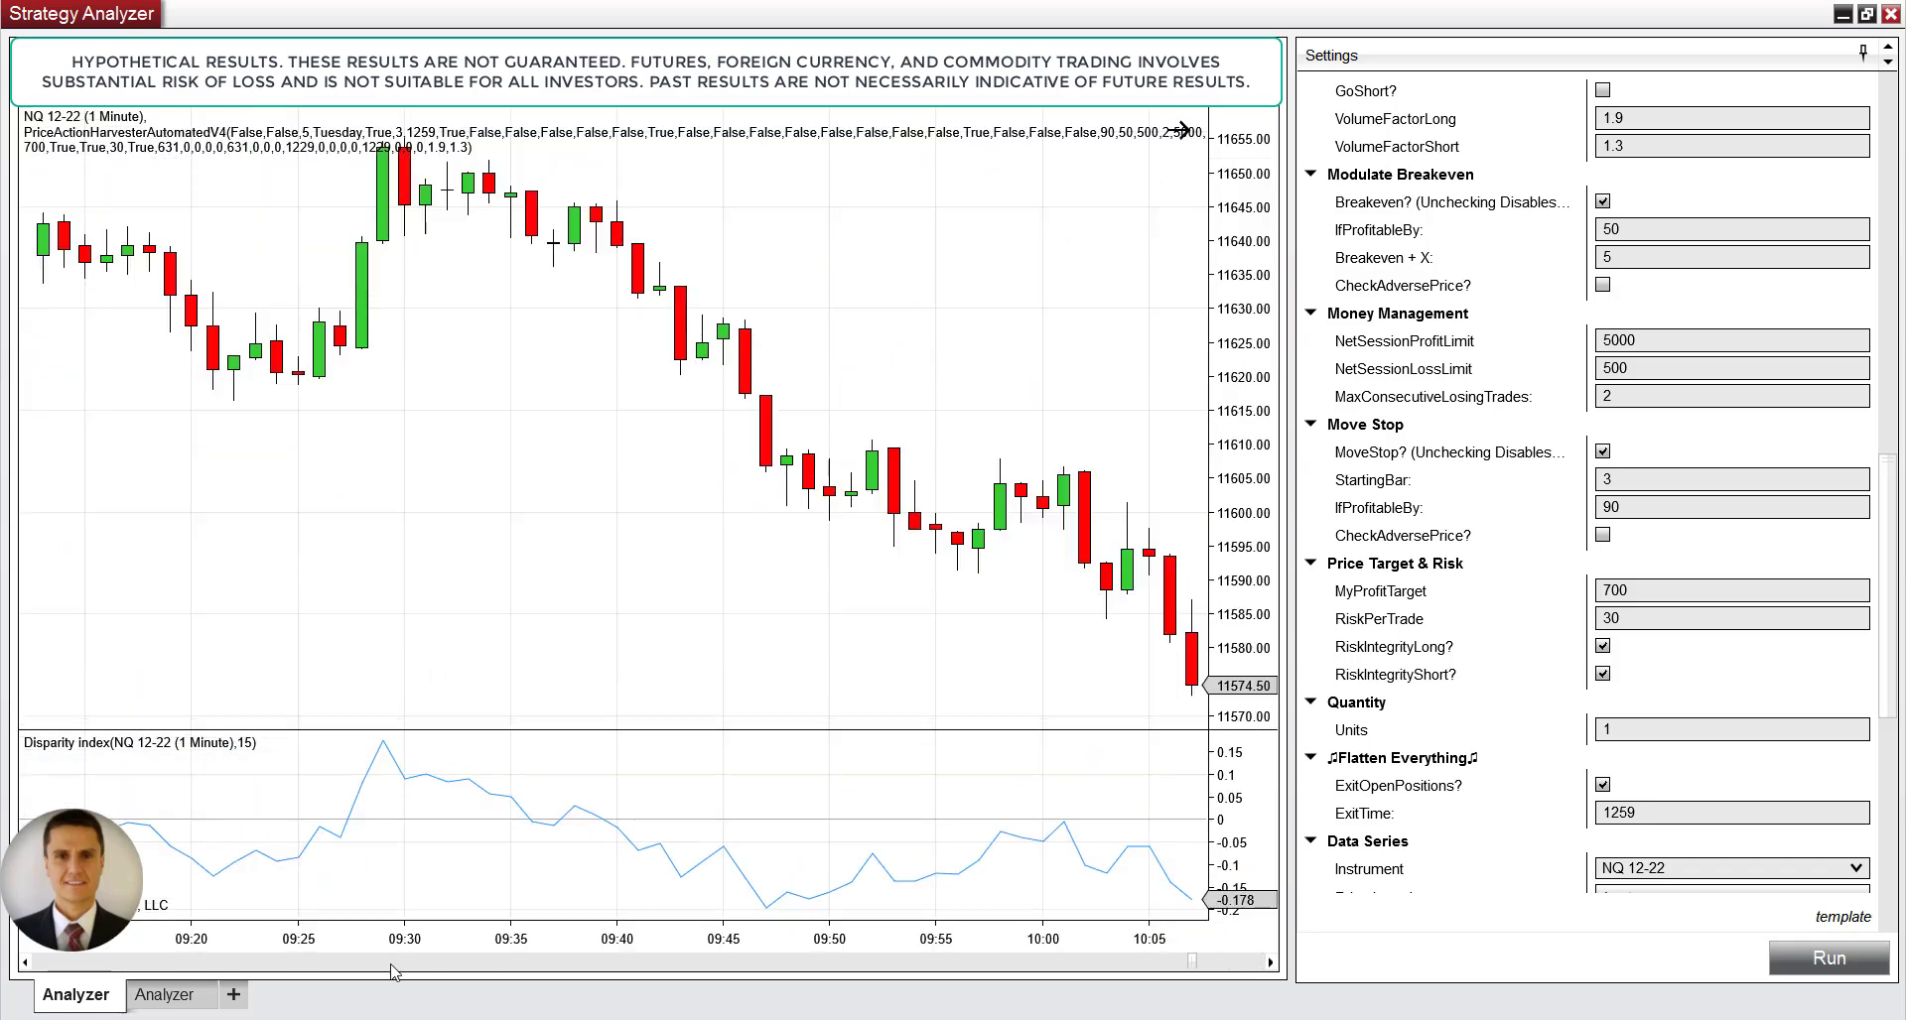
left_click(395, 965)
left_click(395, 965)
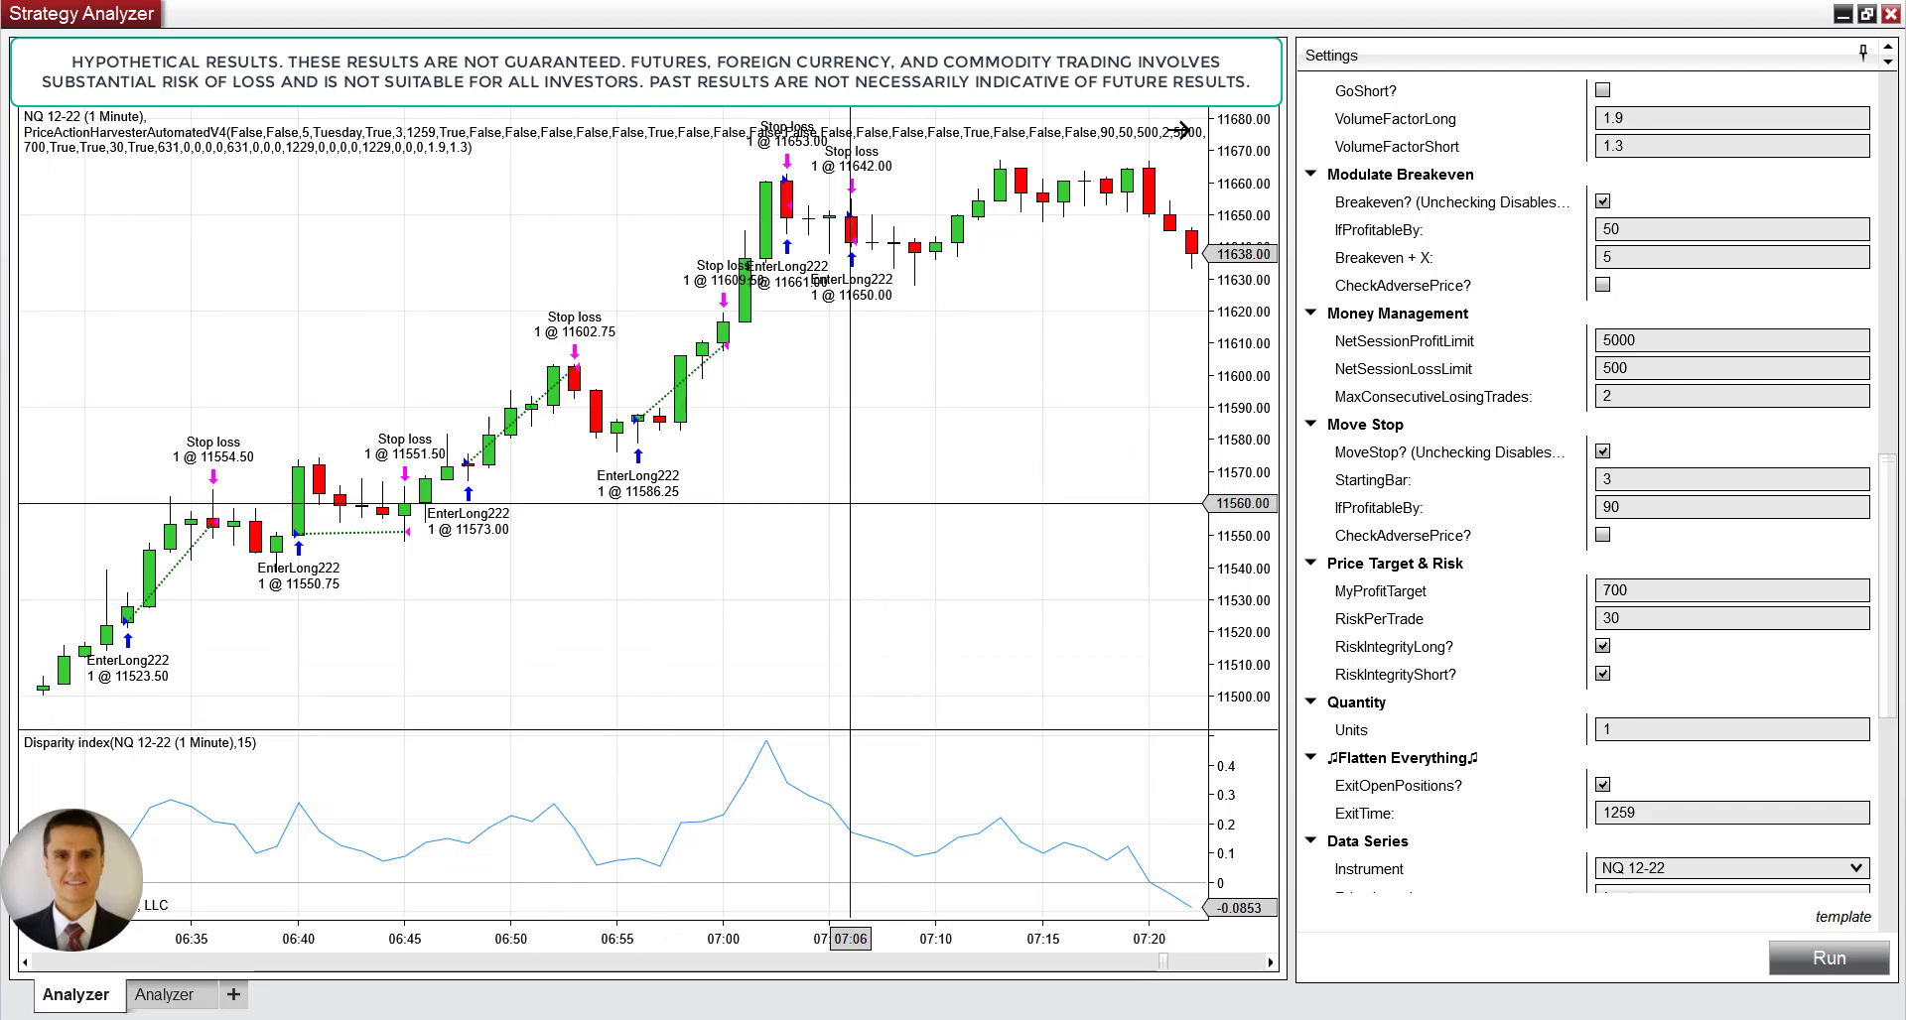
Examine the earliest long trades from 06:32 on the chart against the Move Stop IfProfitableBy setting.
left_click(24, 962)
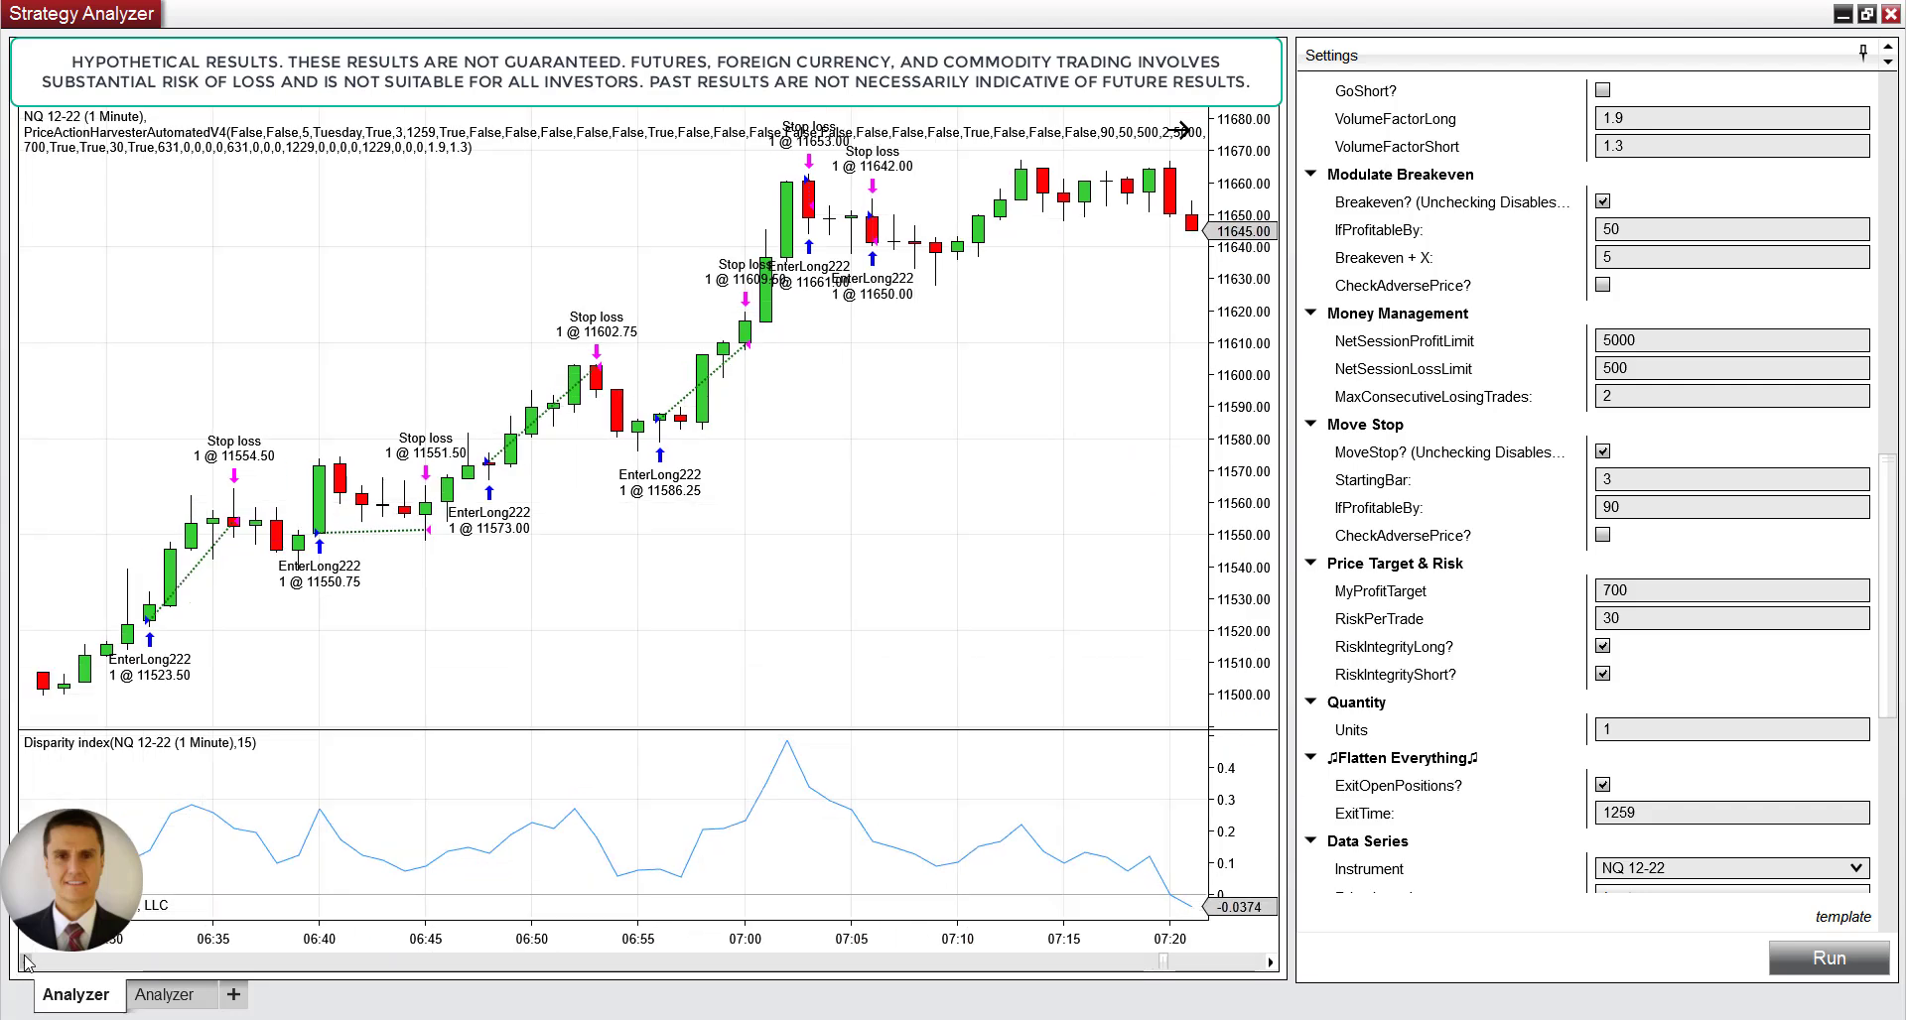
left_click_drag(25, 962, 25, 962)
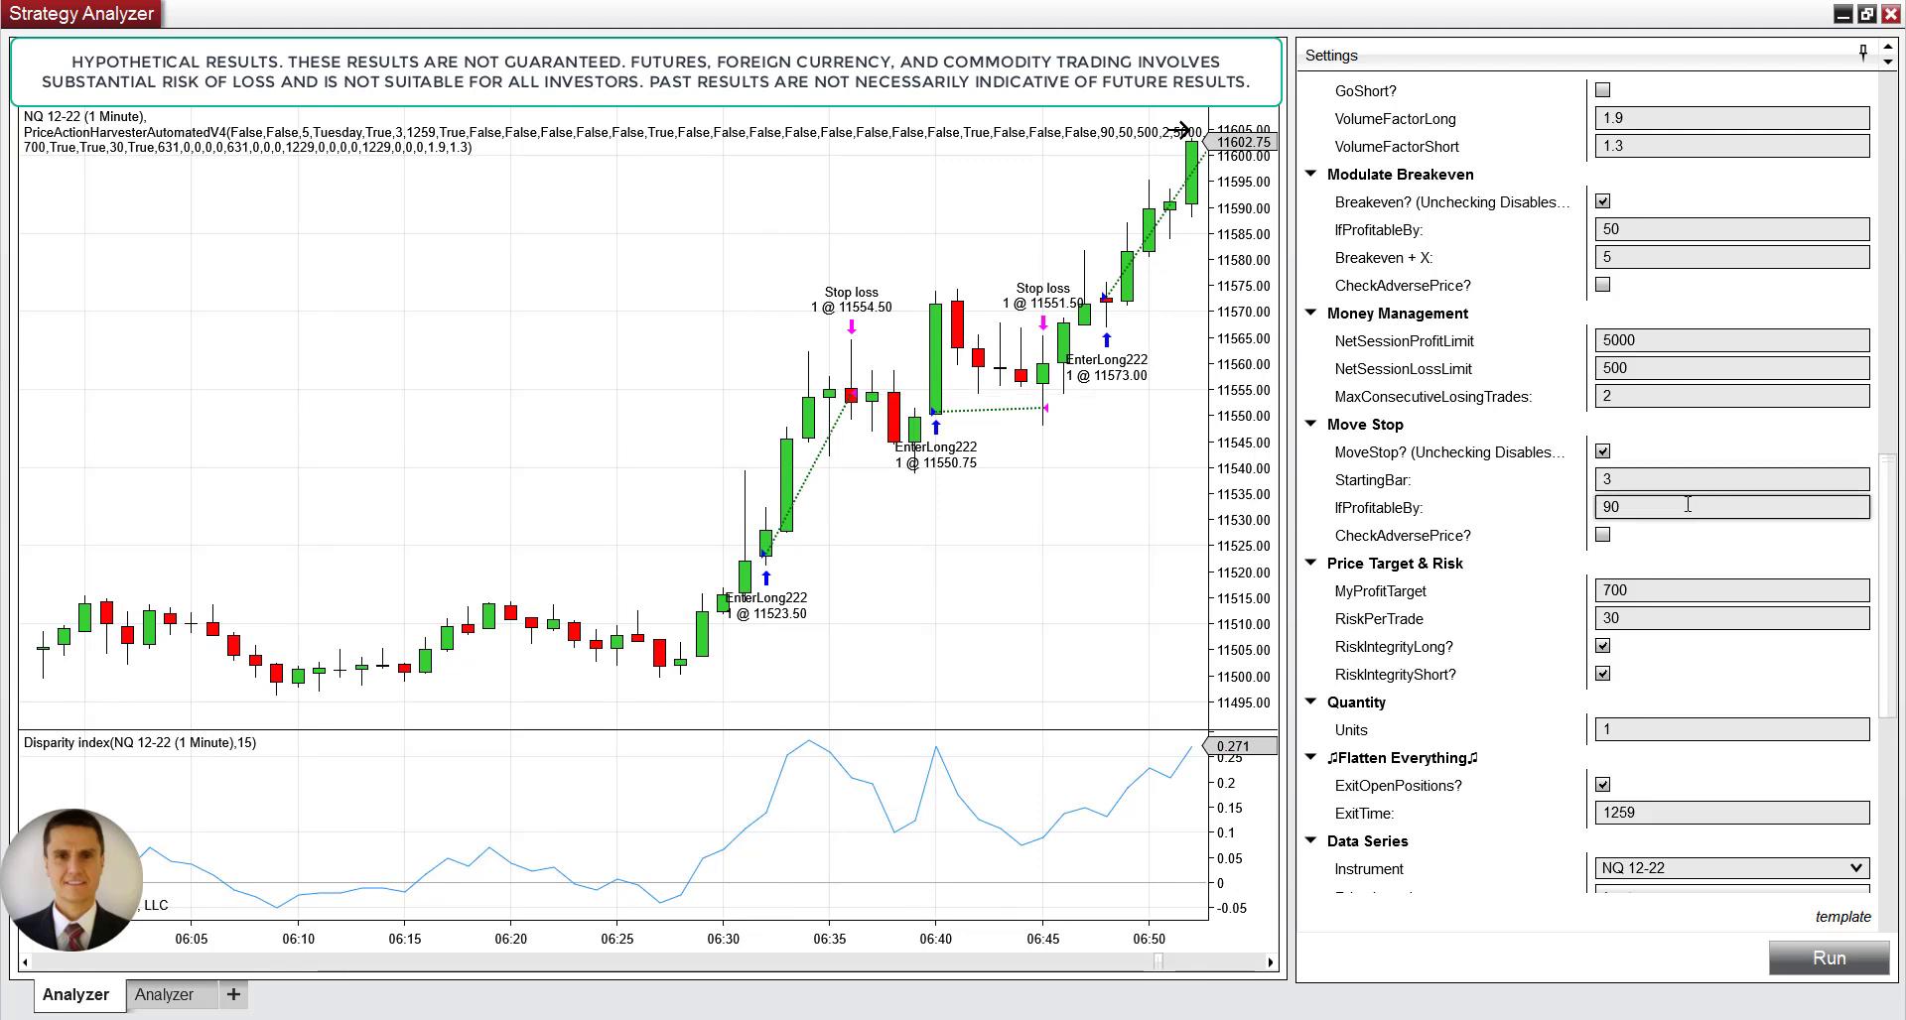
left_click(1533, 513)
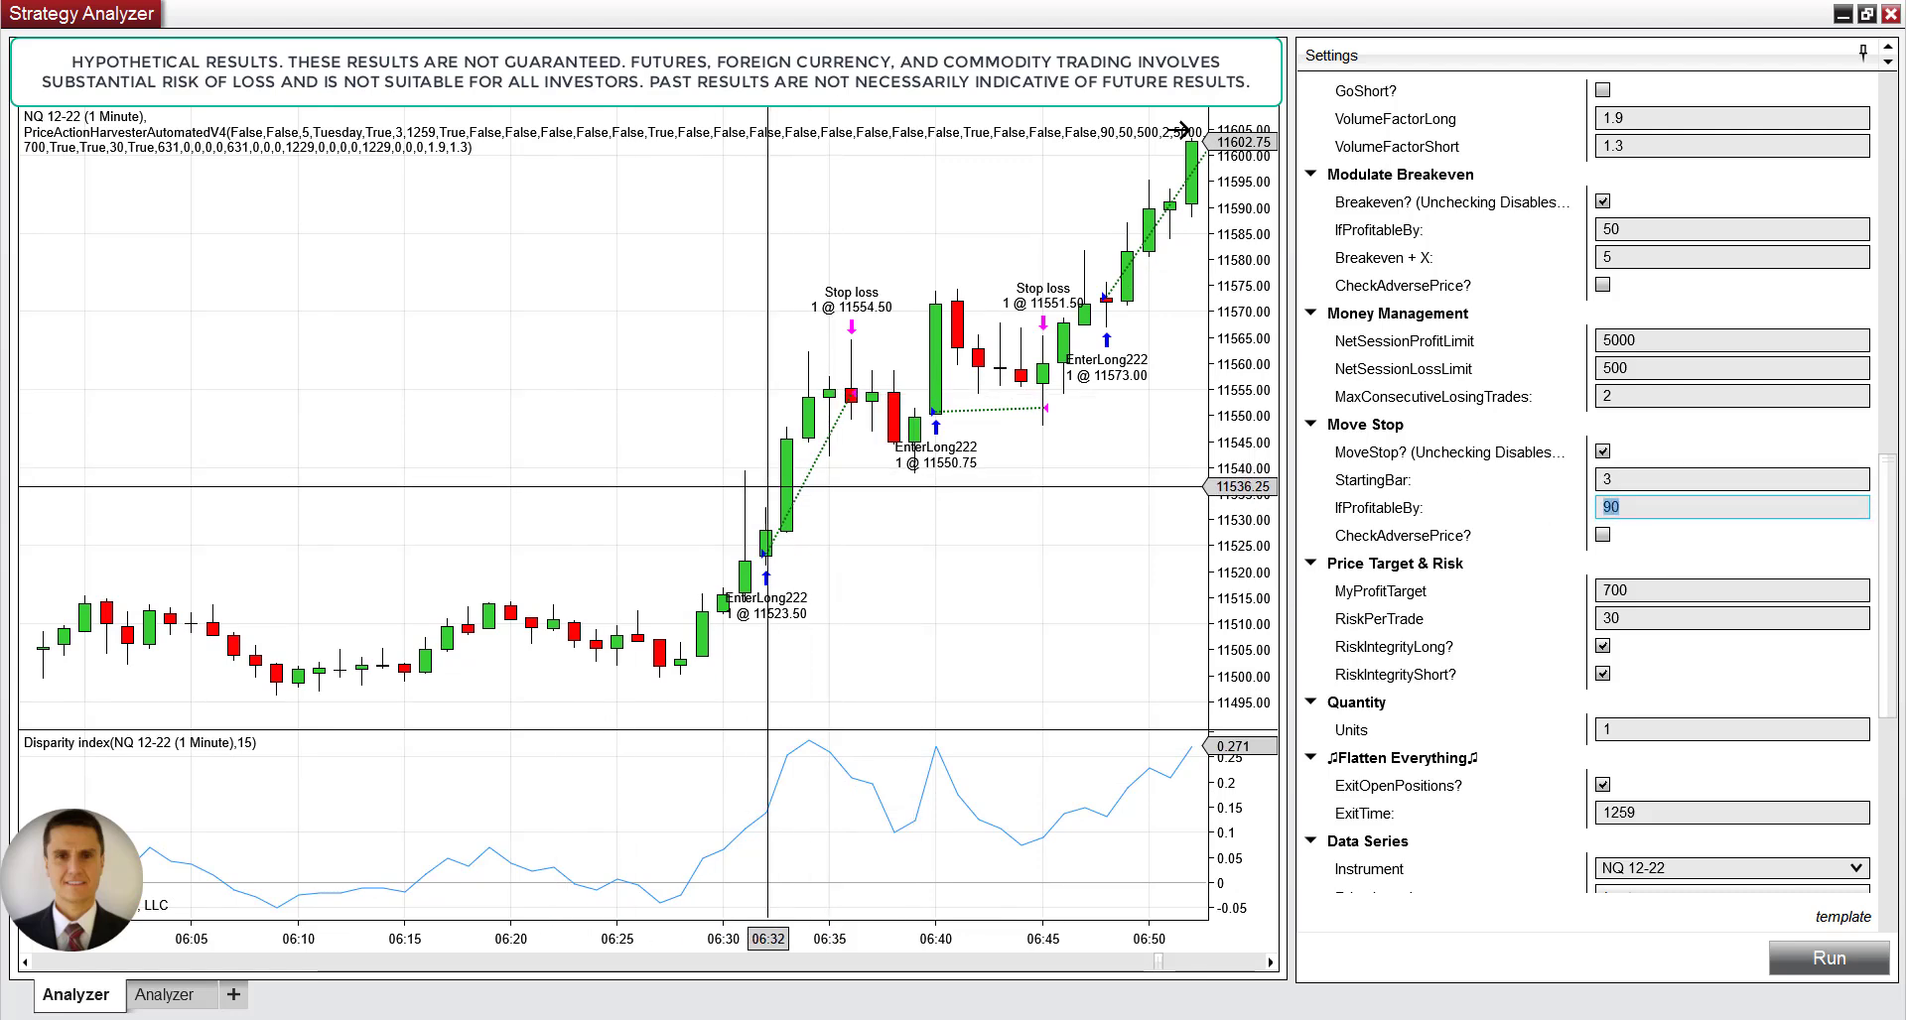
Check the Breakeven + X and Slippage settings against the long trade between 06:40 and 06:45 on the chart.
left_click(799, 581)
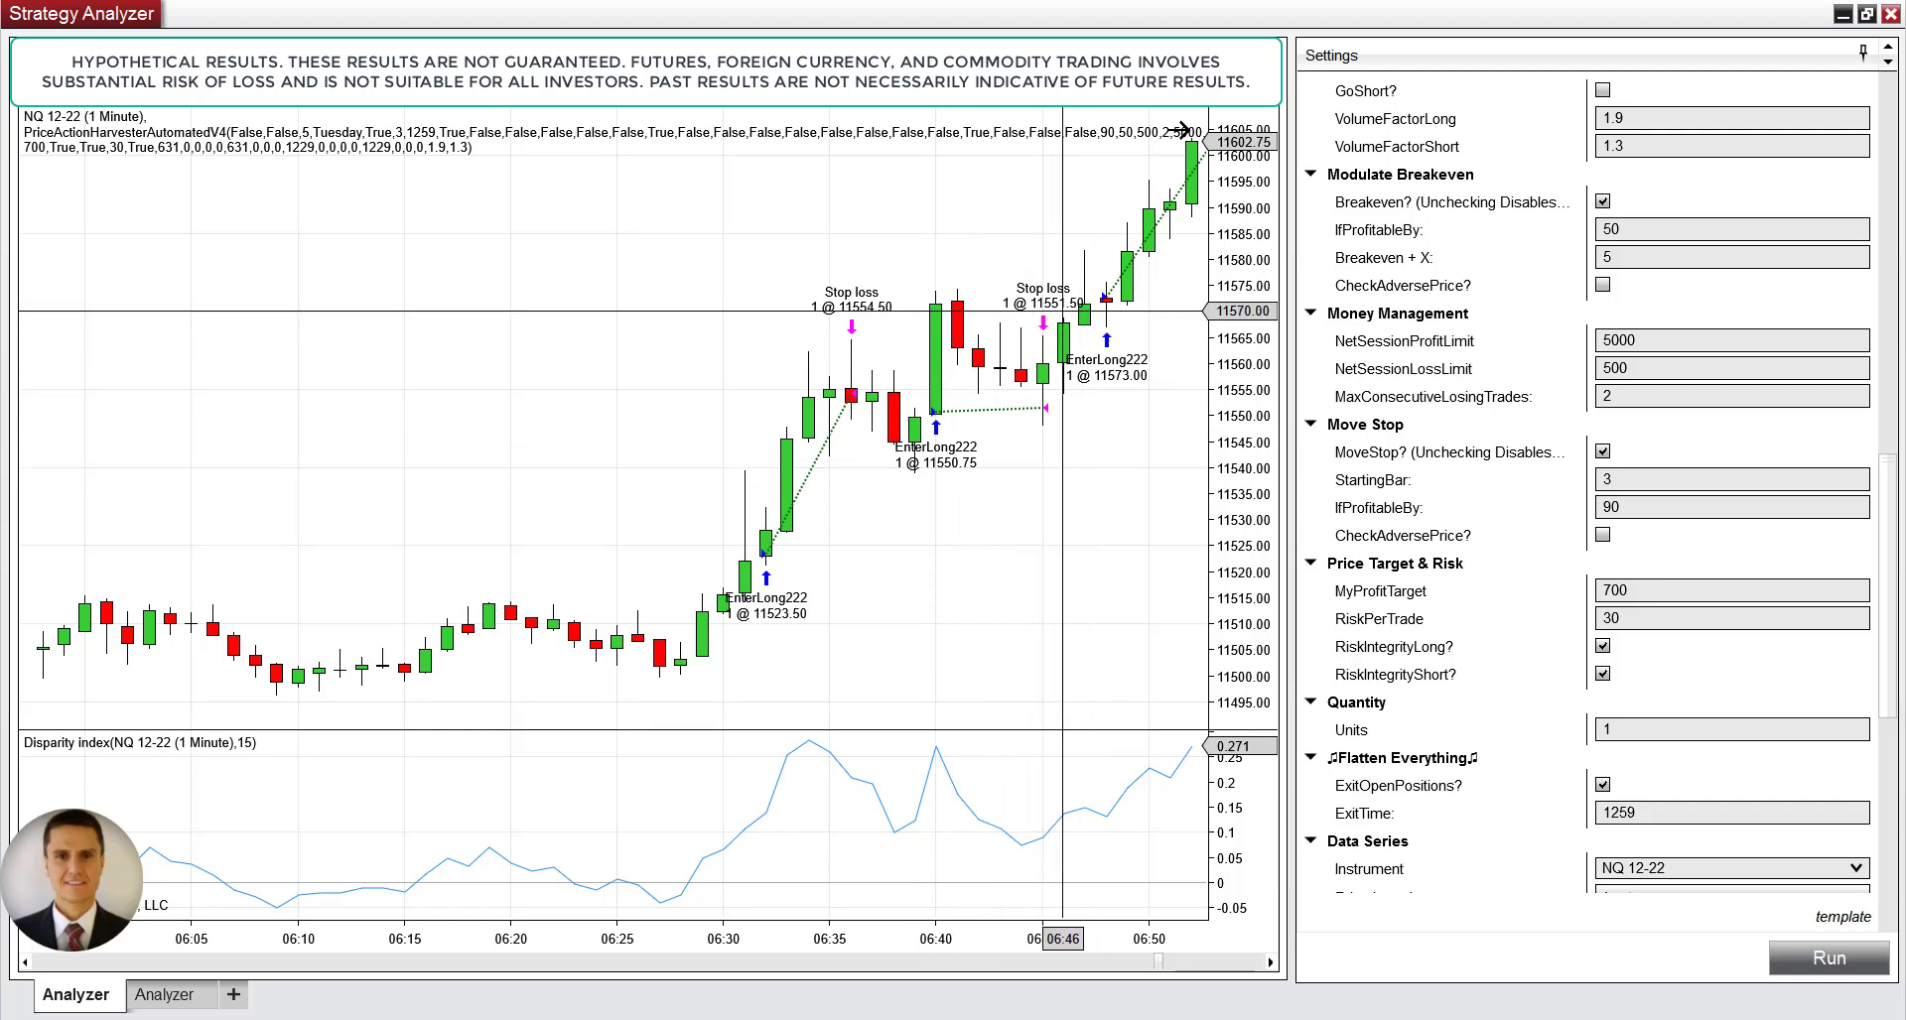
left_click(1613, 260)
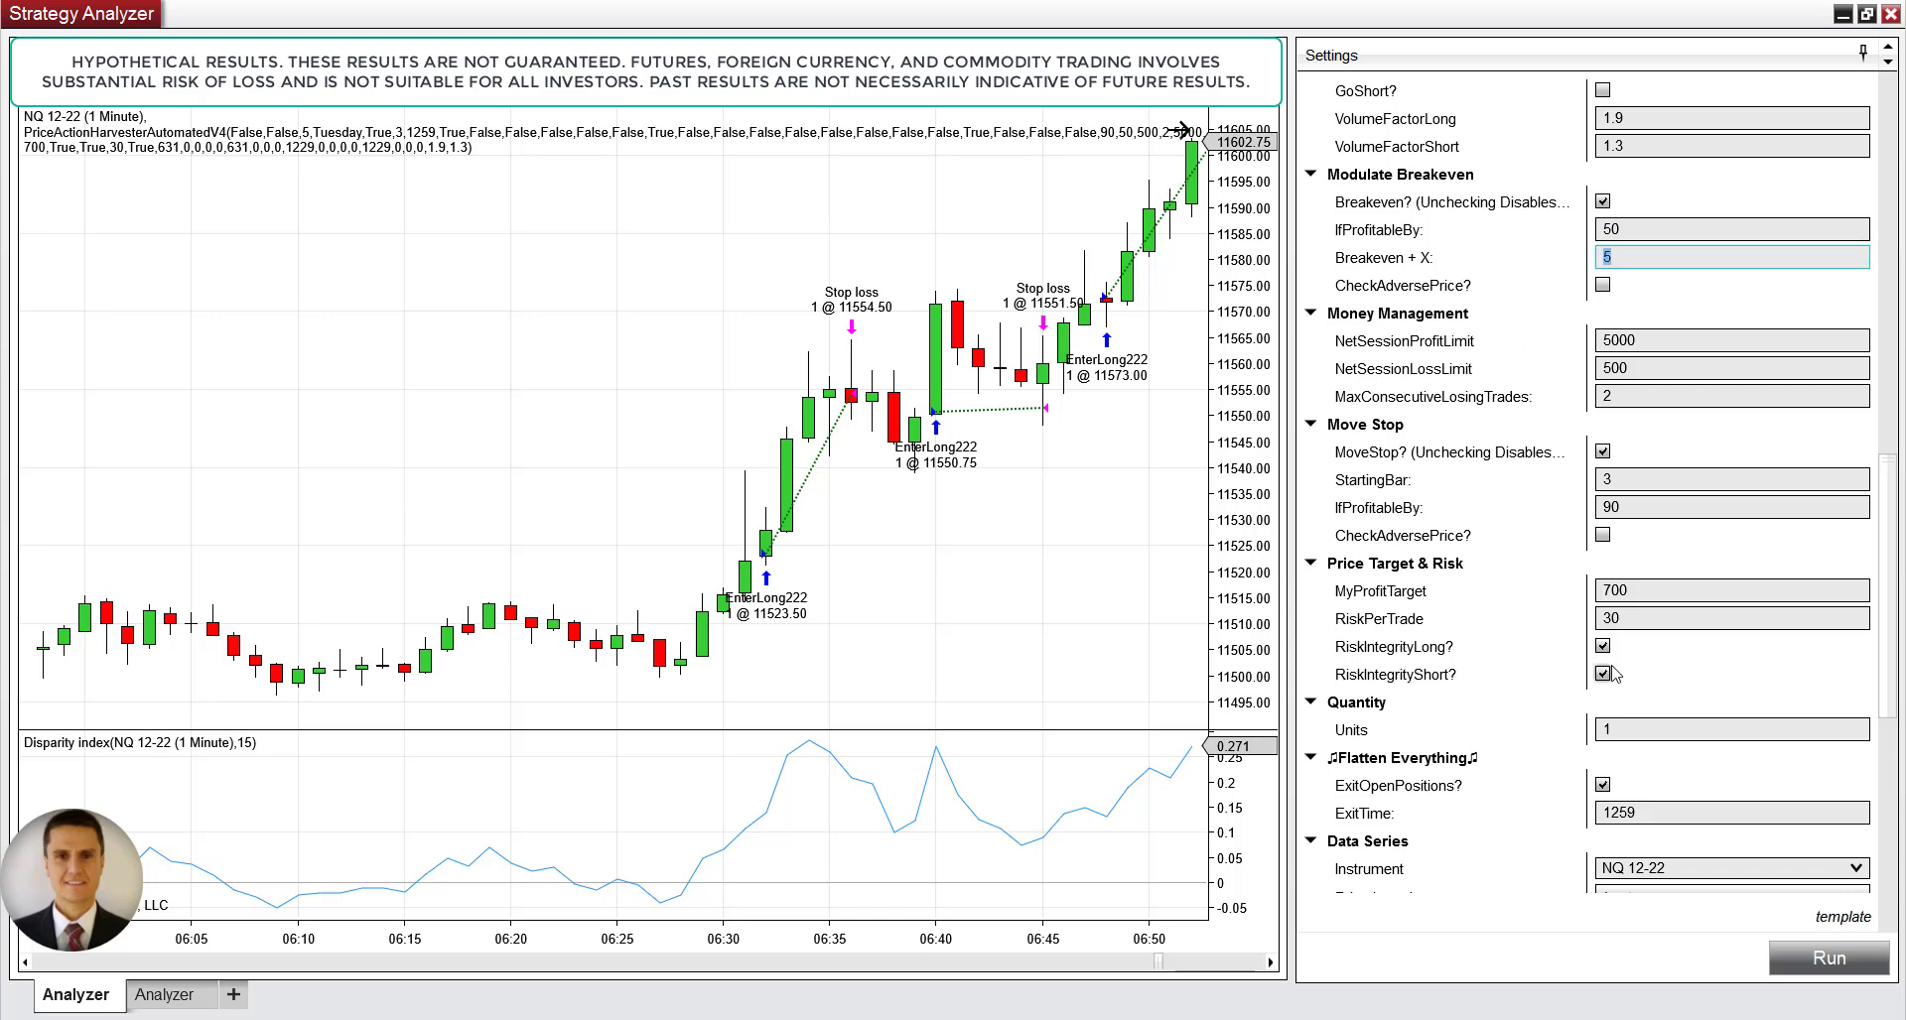
scroll(1613, 673, "down", 8)
scroll(1613, 673, "down", 3)
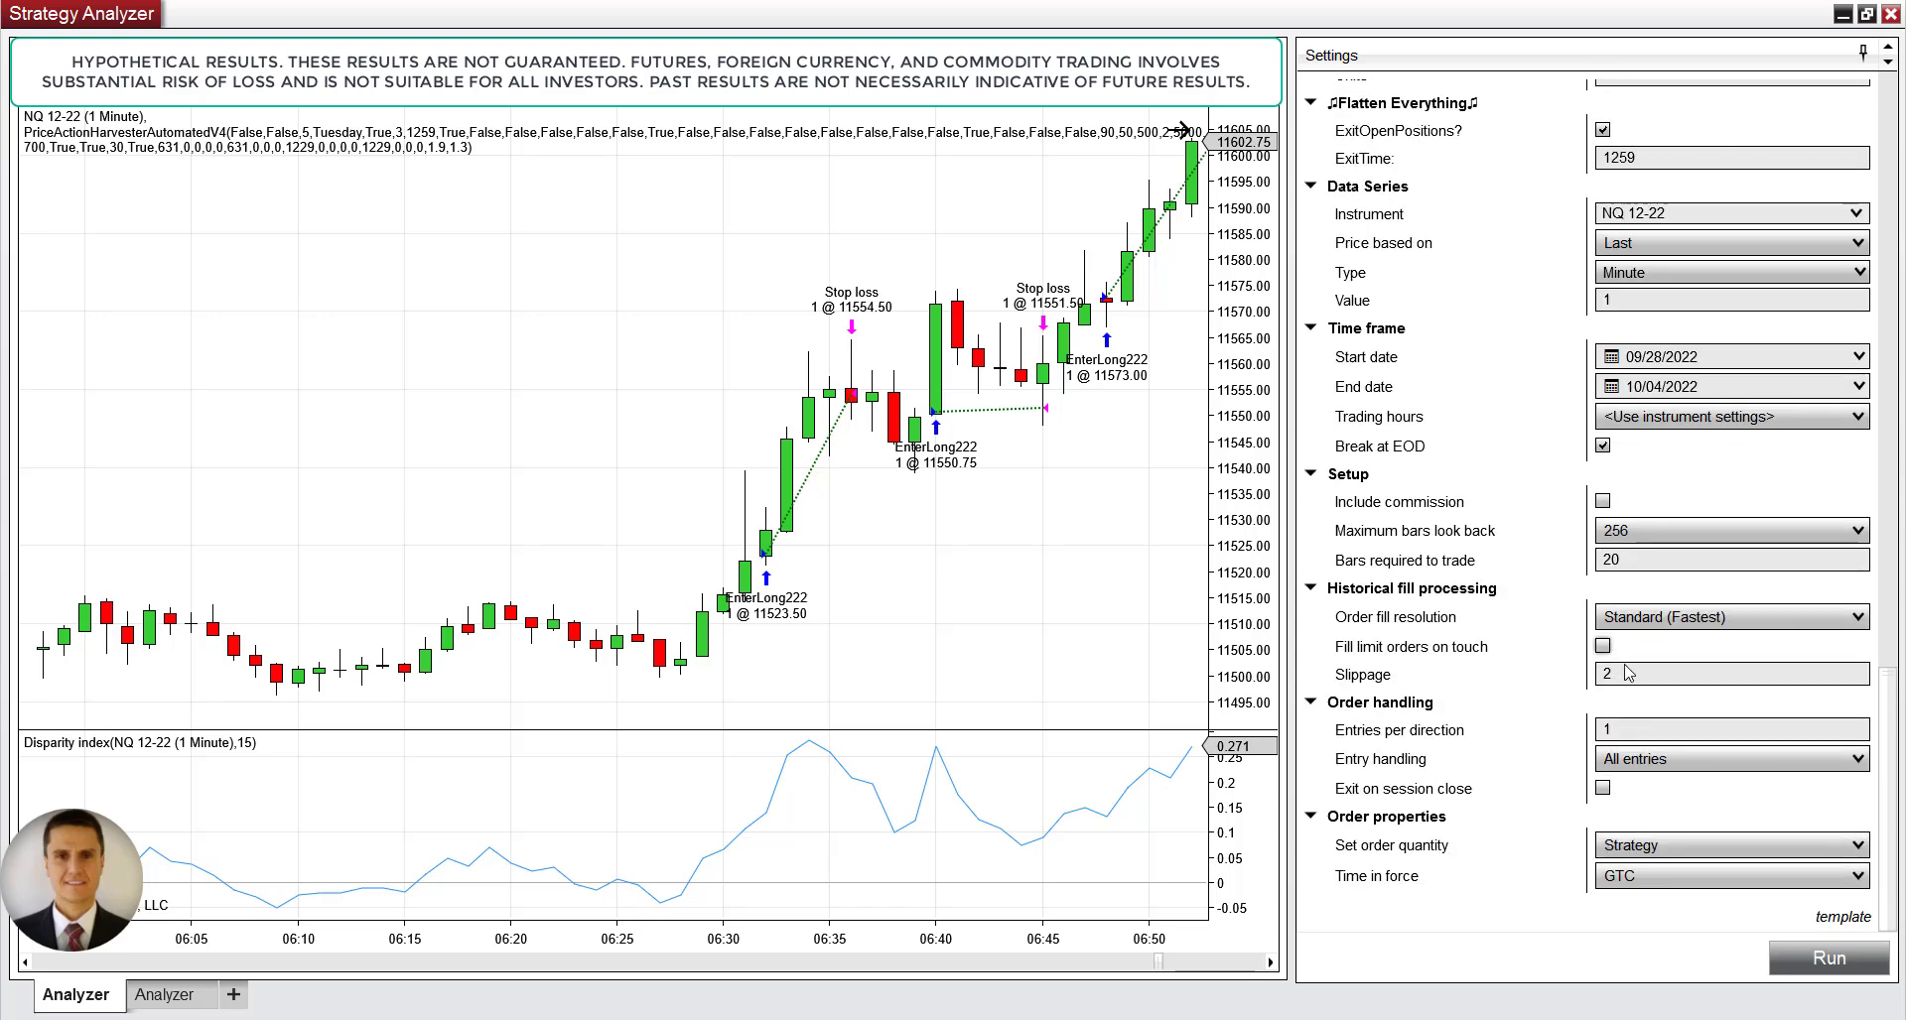
left_click(1613, 675)
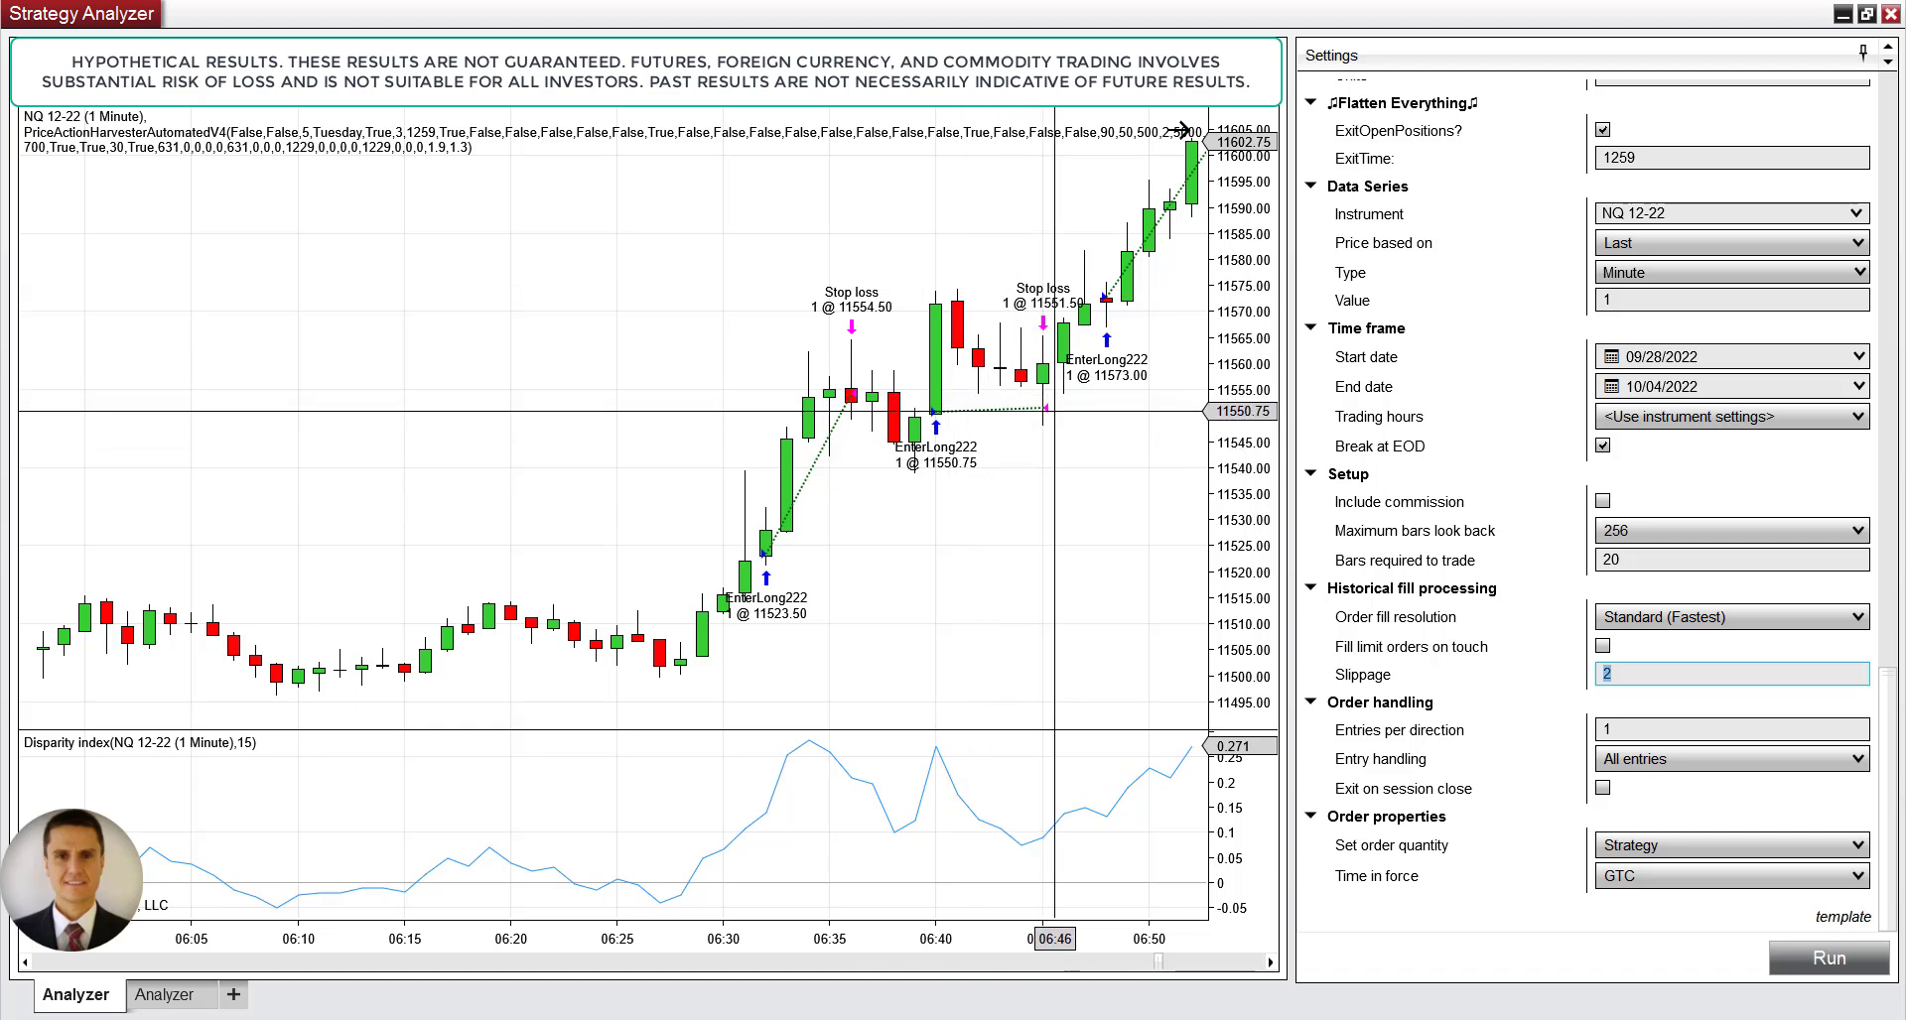
Examine the remaining long trades on the chart from 06:48 to about 07:06 and their stop-loss exits.
left_click(1271, 962)
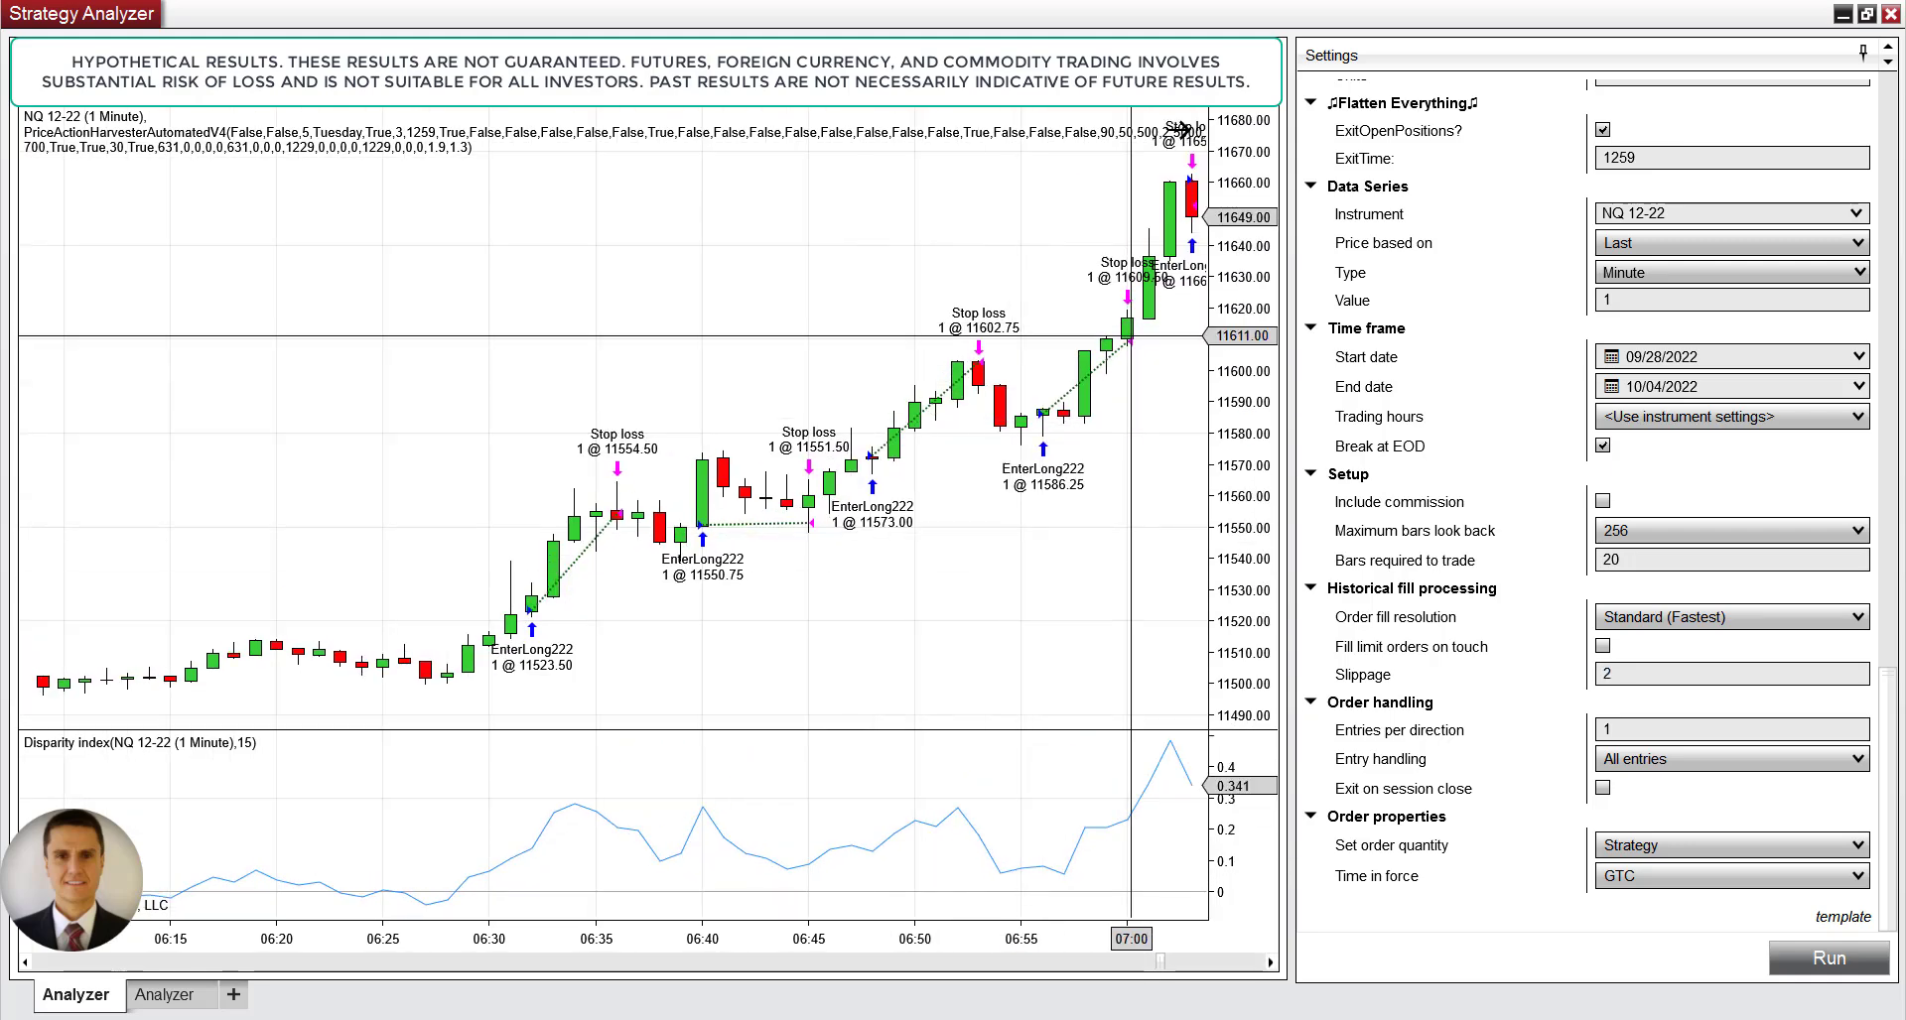
left_click(1271, 962)
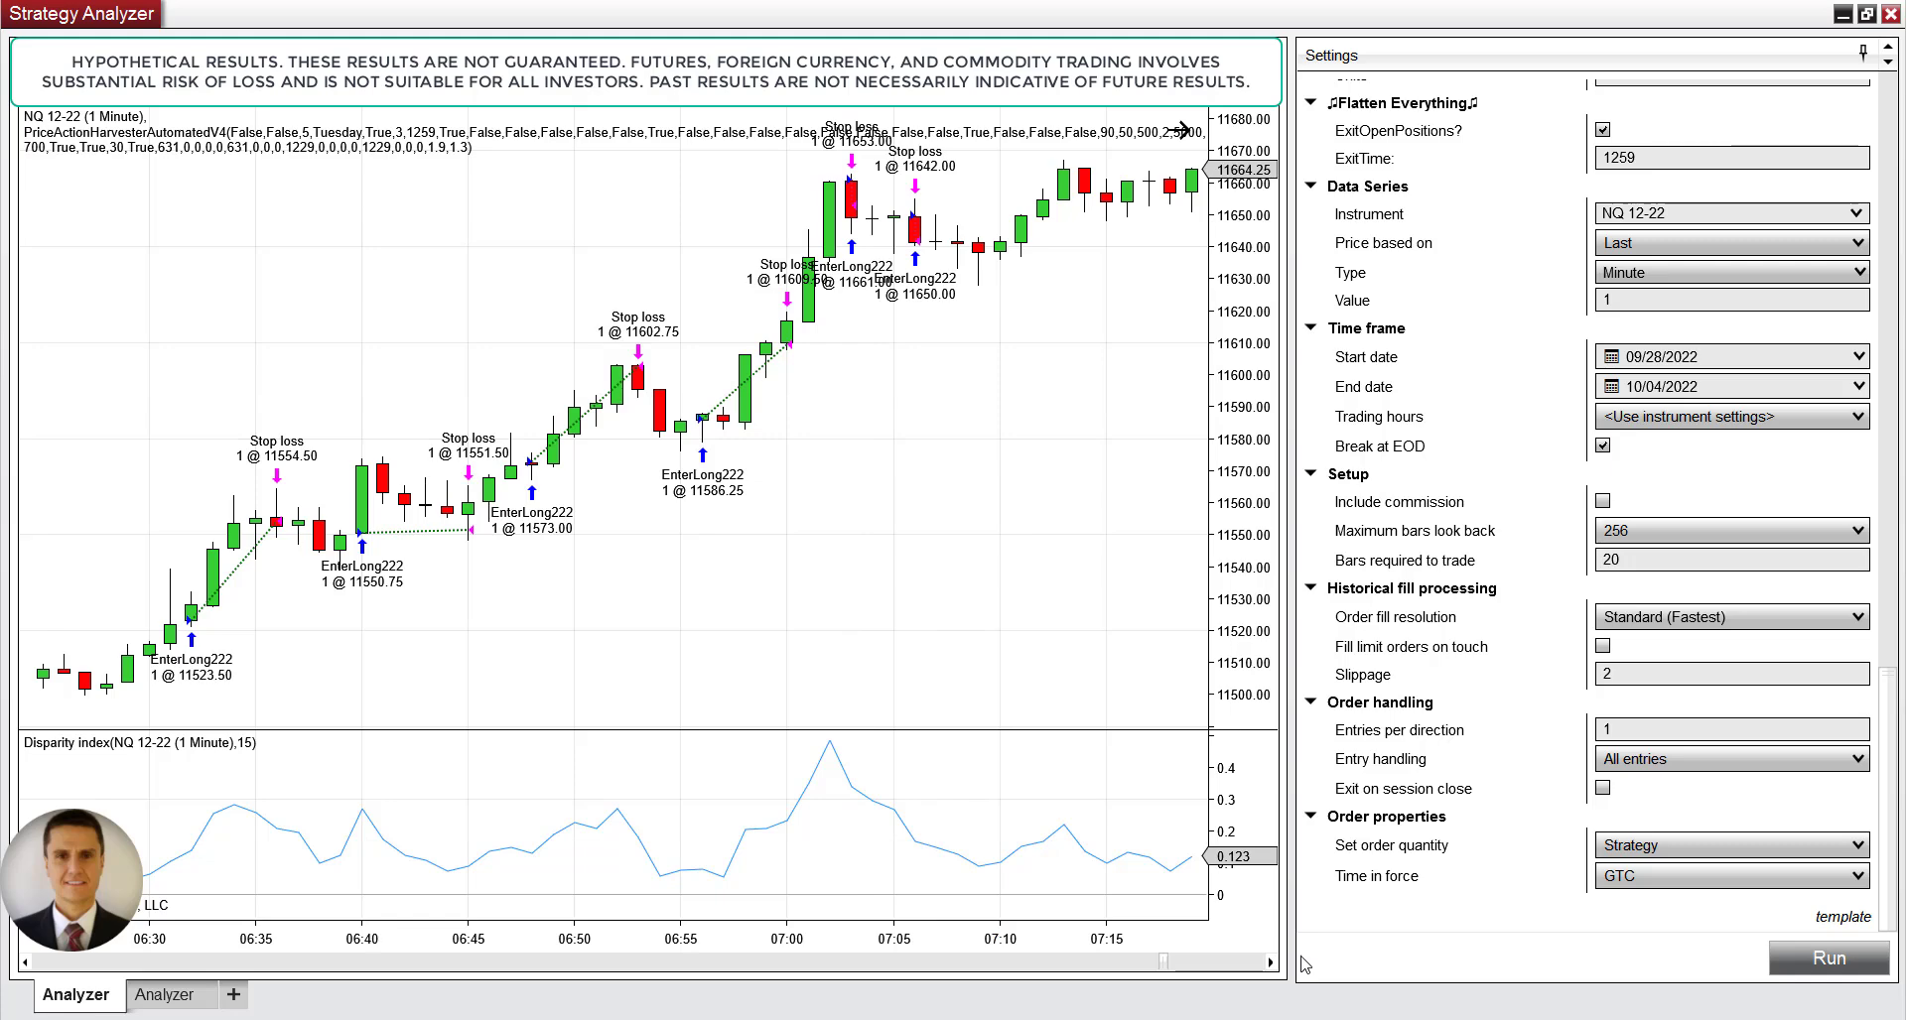
left_click_drag(1272, 965, 1272, 965)
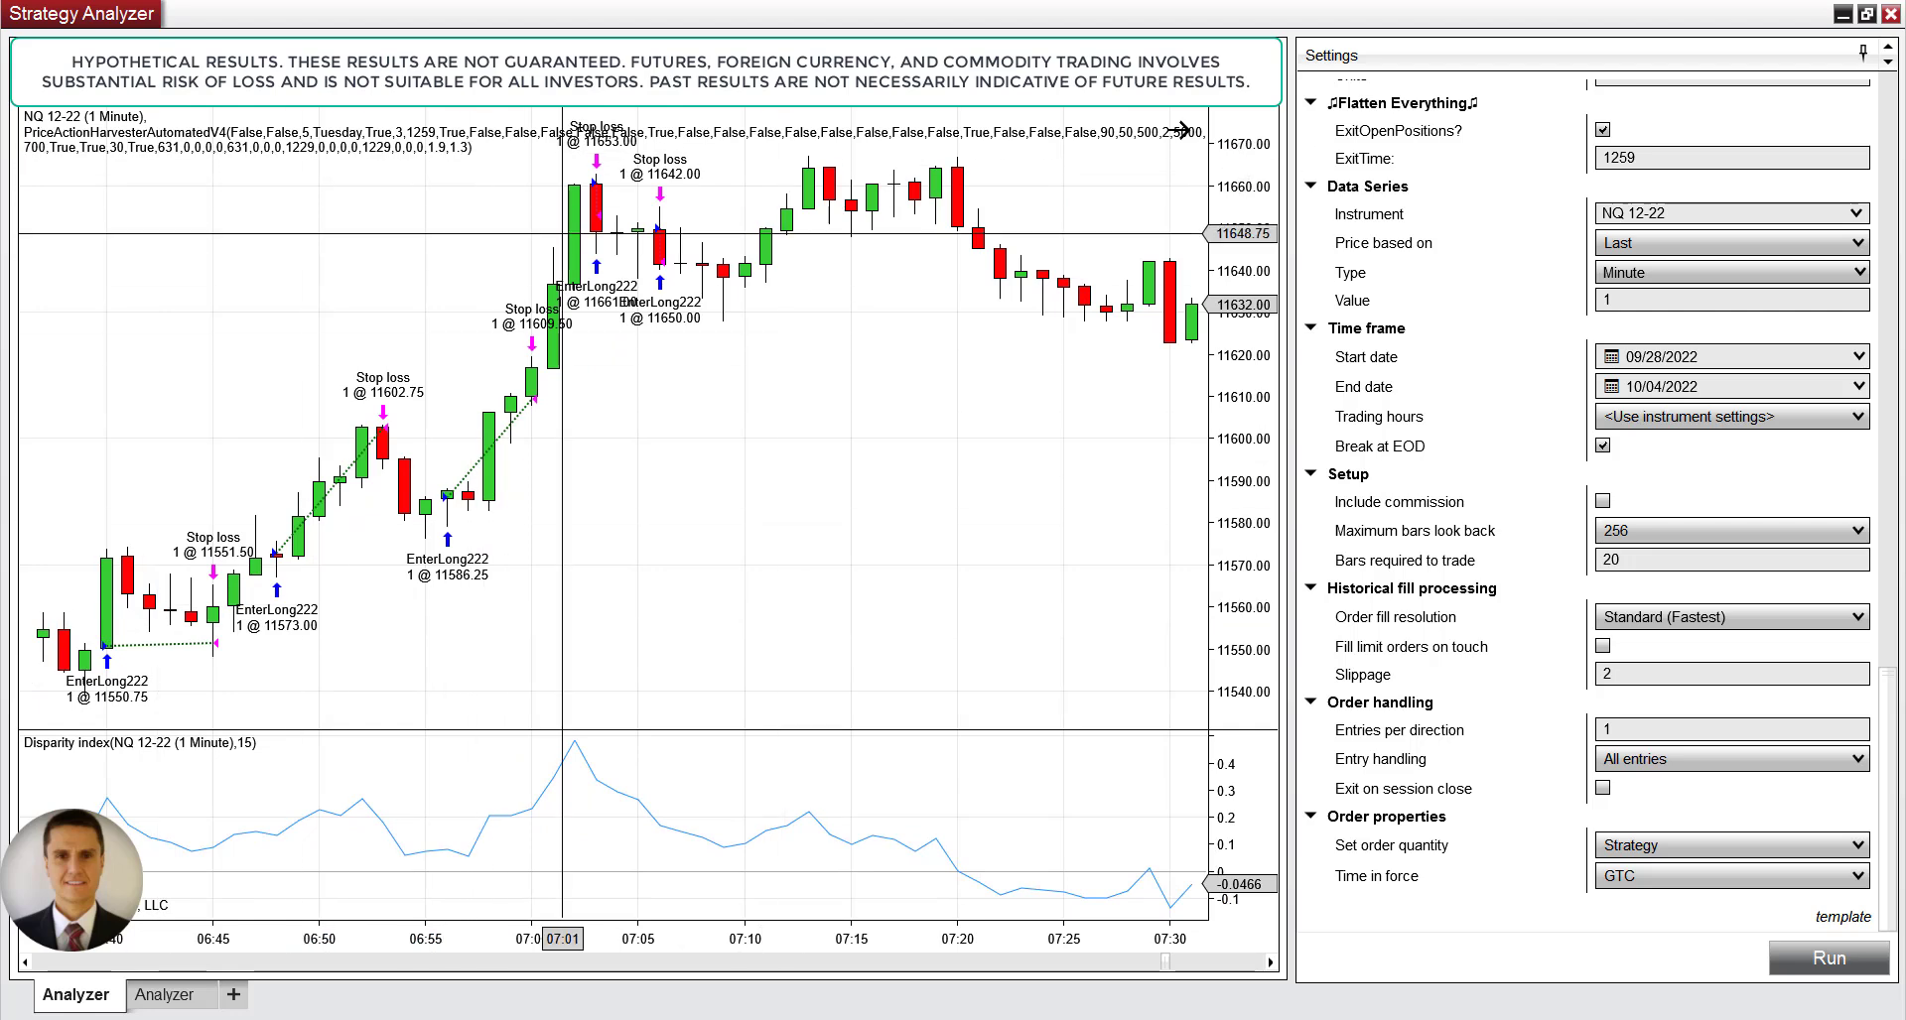
left_click(27, 962)
left_click(27, 962)
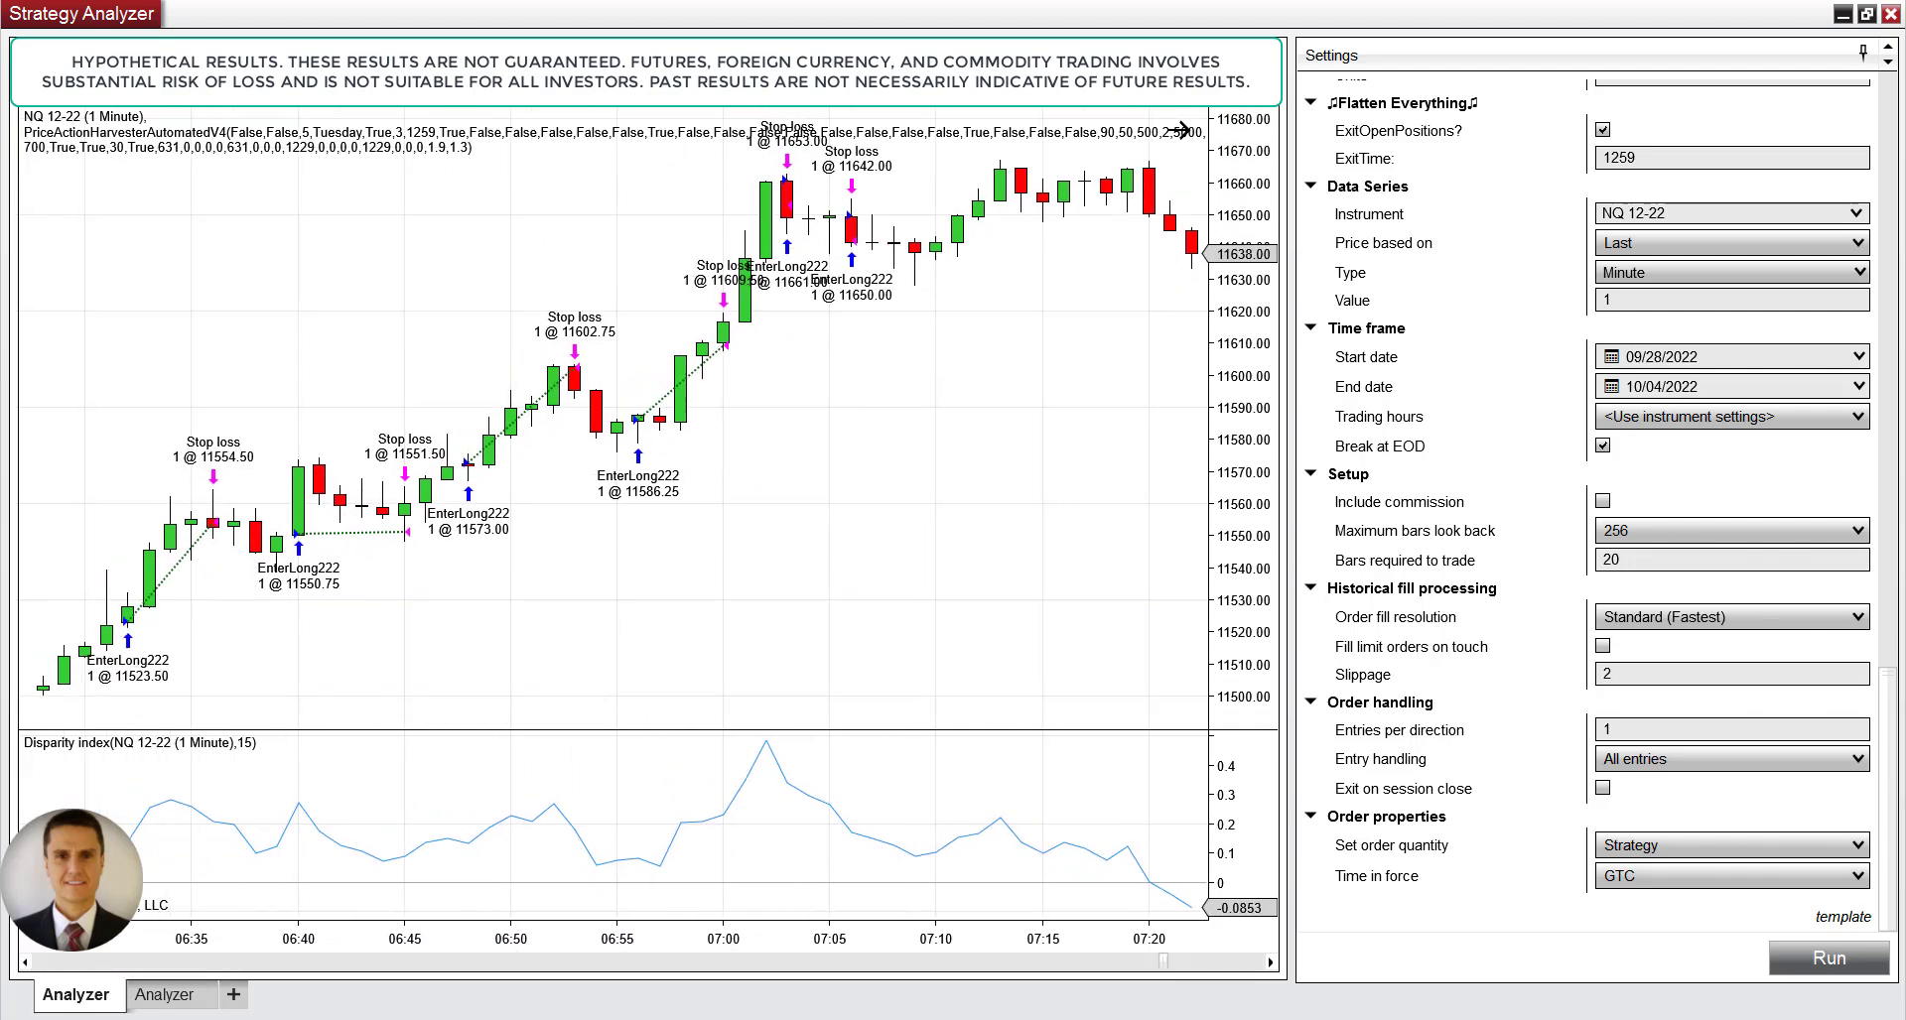
Display the backtest's performance summary and review the Move Stop StartingBar, IfProfitableBy and RiskPerTrade settings alongside it.
right_click(76, 69)
left_click(129, 83)
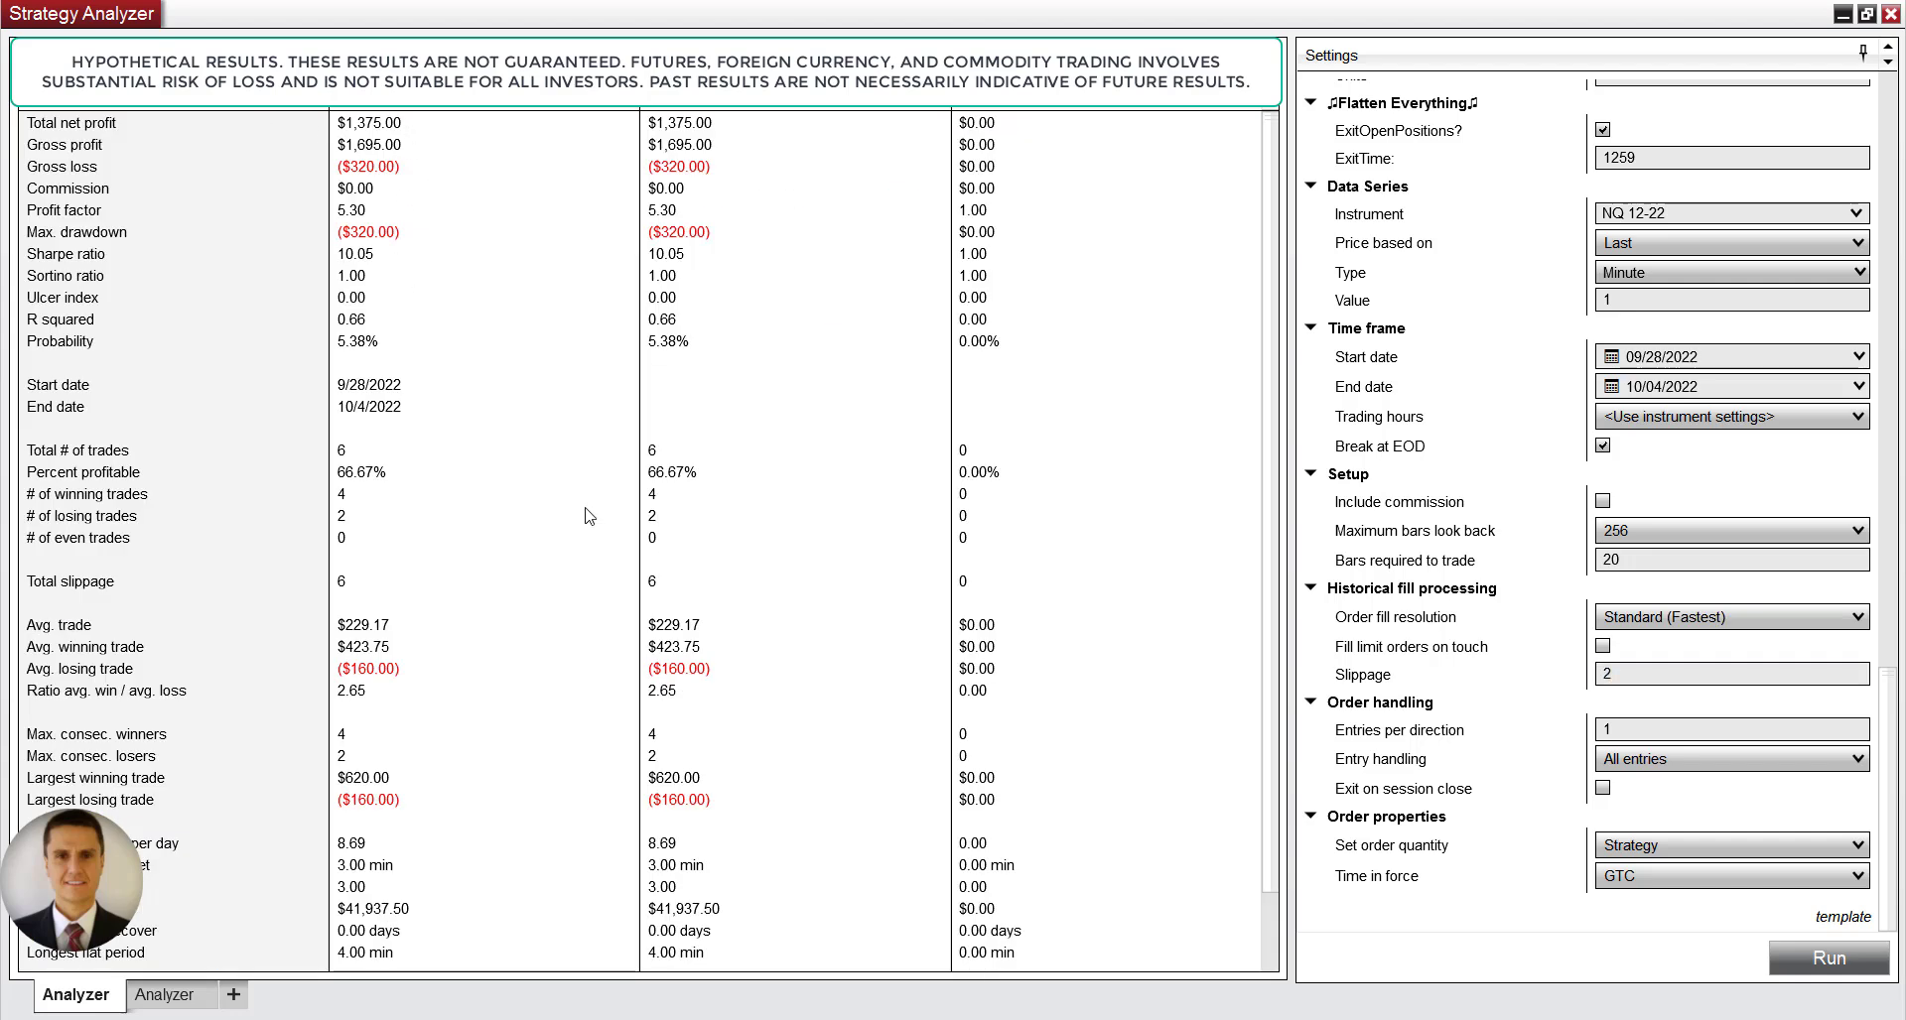
scroll(1644, 505, "up", 2)
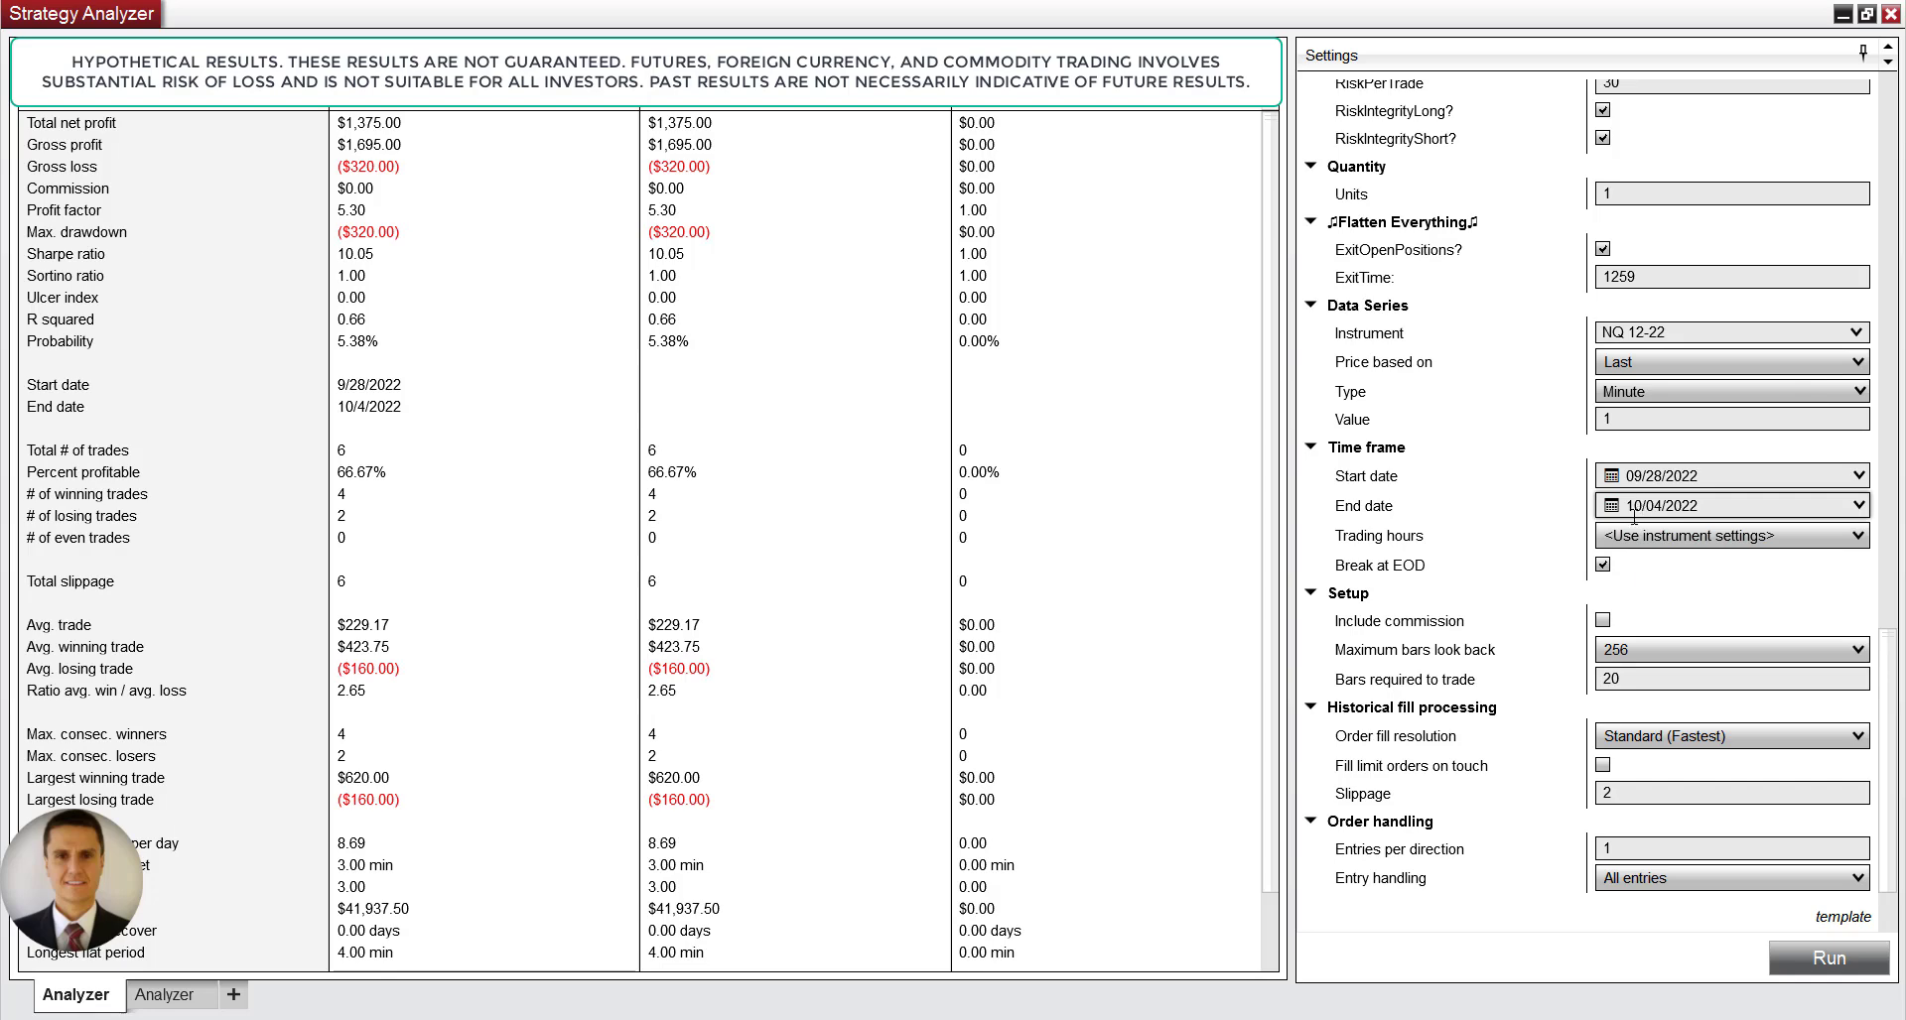
scroll(1638, 533, "up", 3)
scroll(1638, 533, "up", 2)
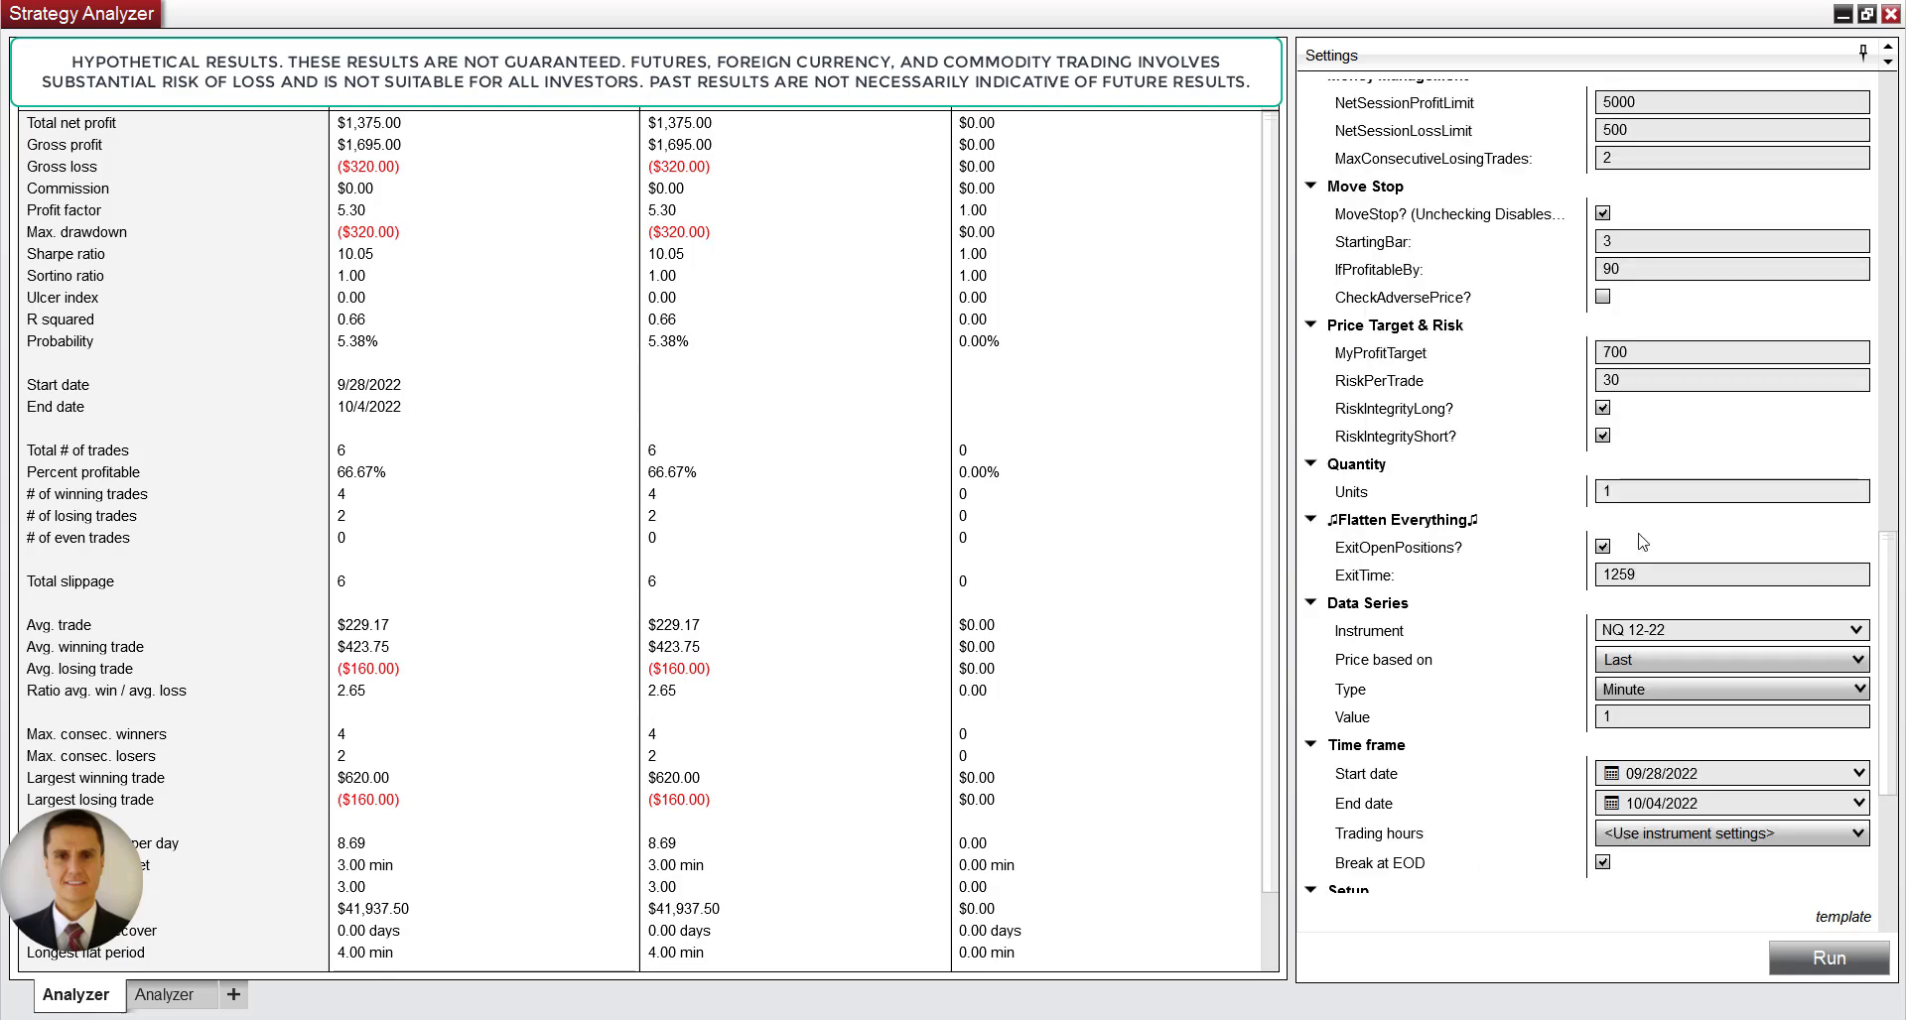
scroll(1633, 403, "up", 1)
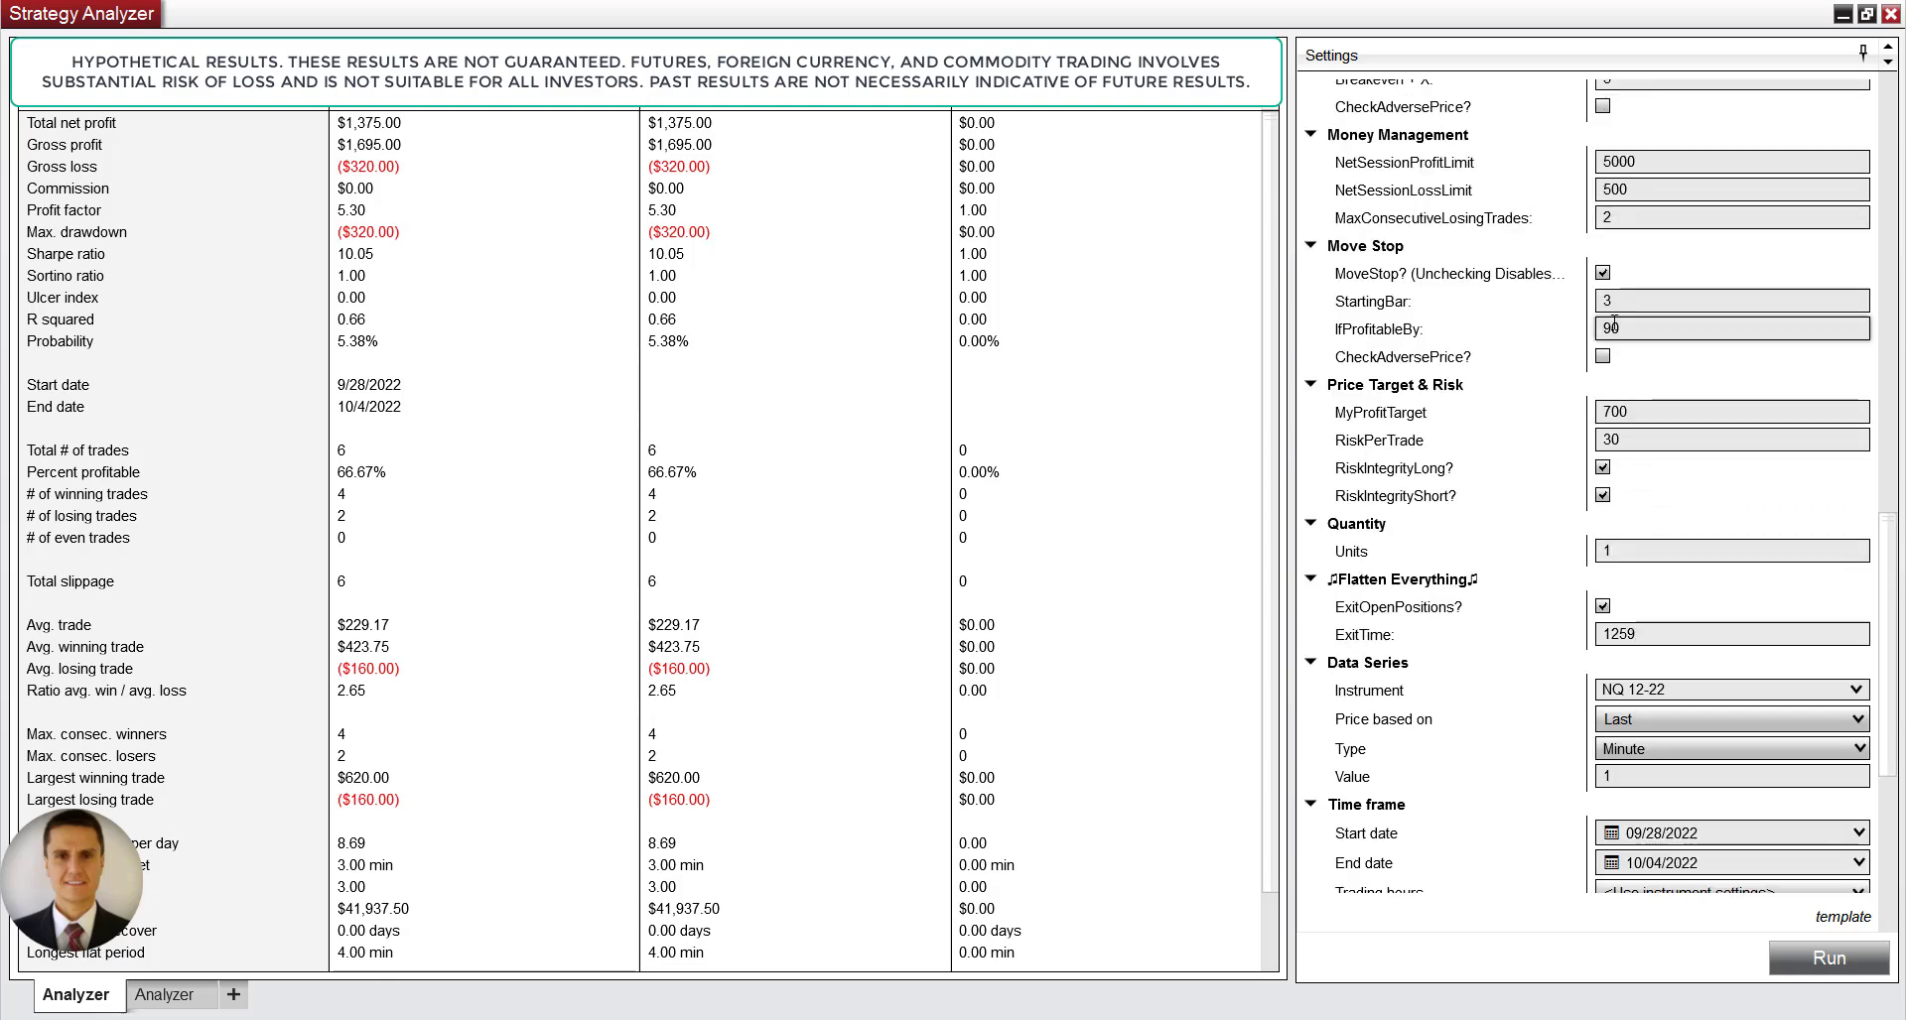
left_click(1622, 310)
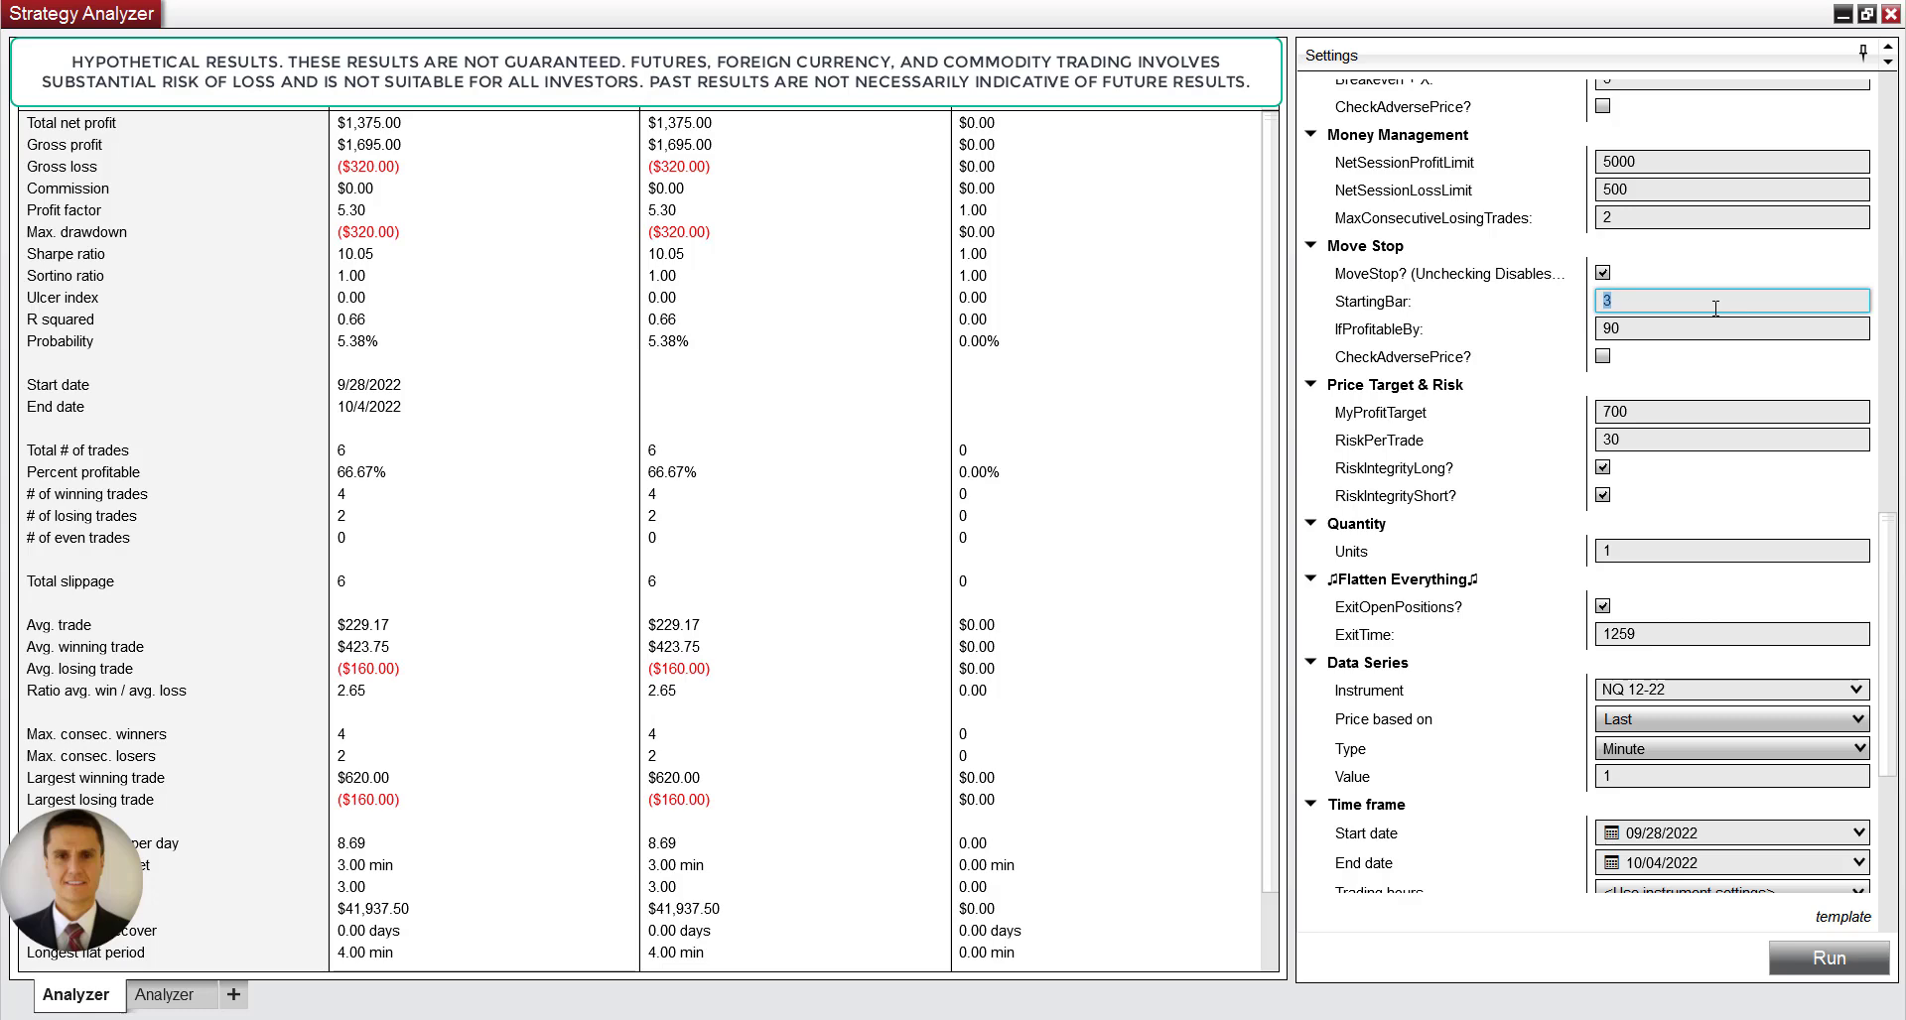
key("Tab")
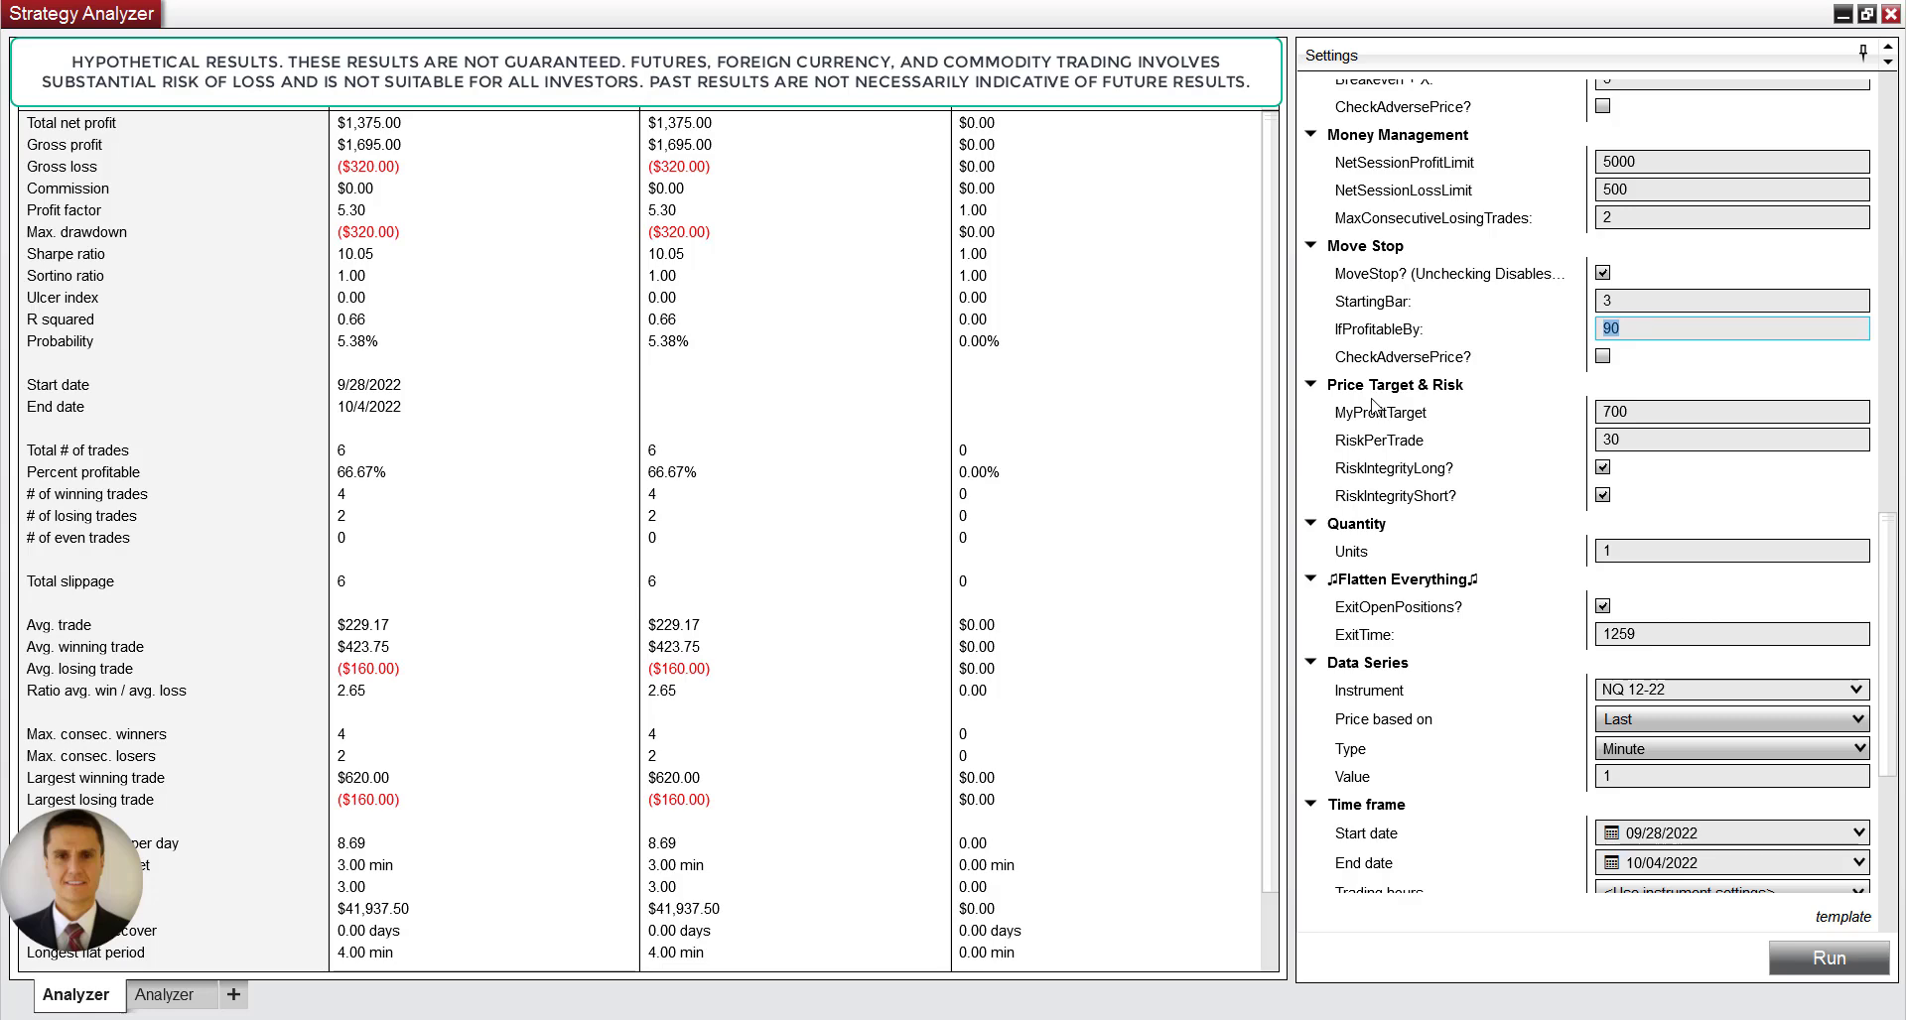
left_click(1604, 440)
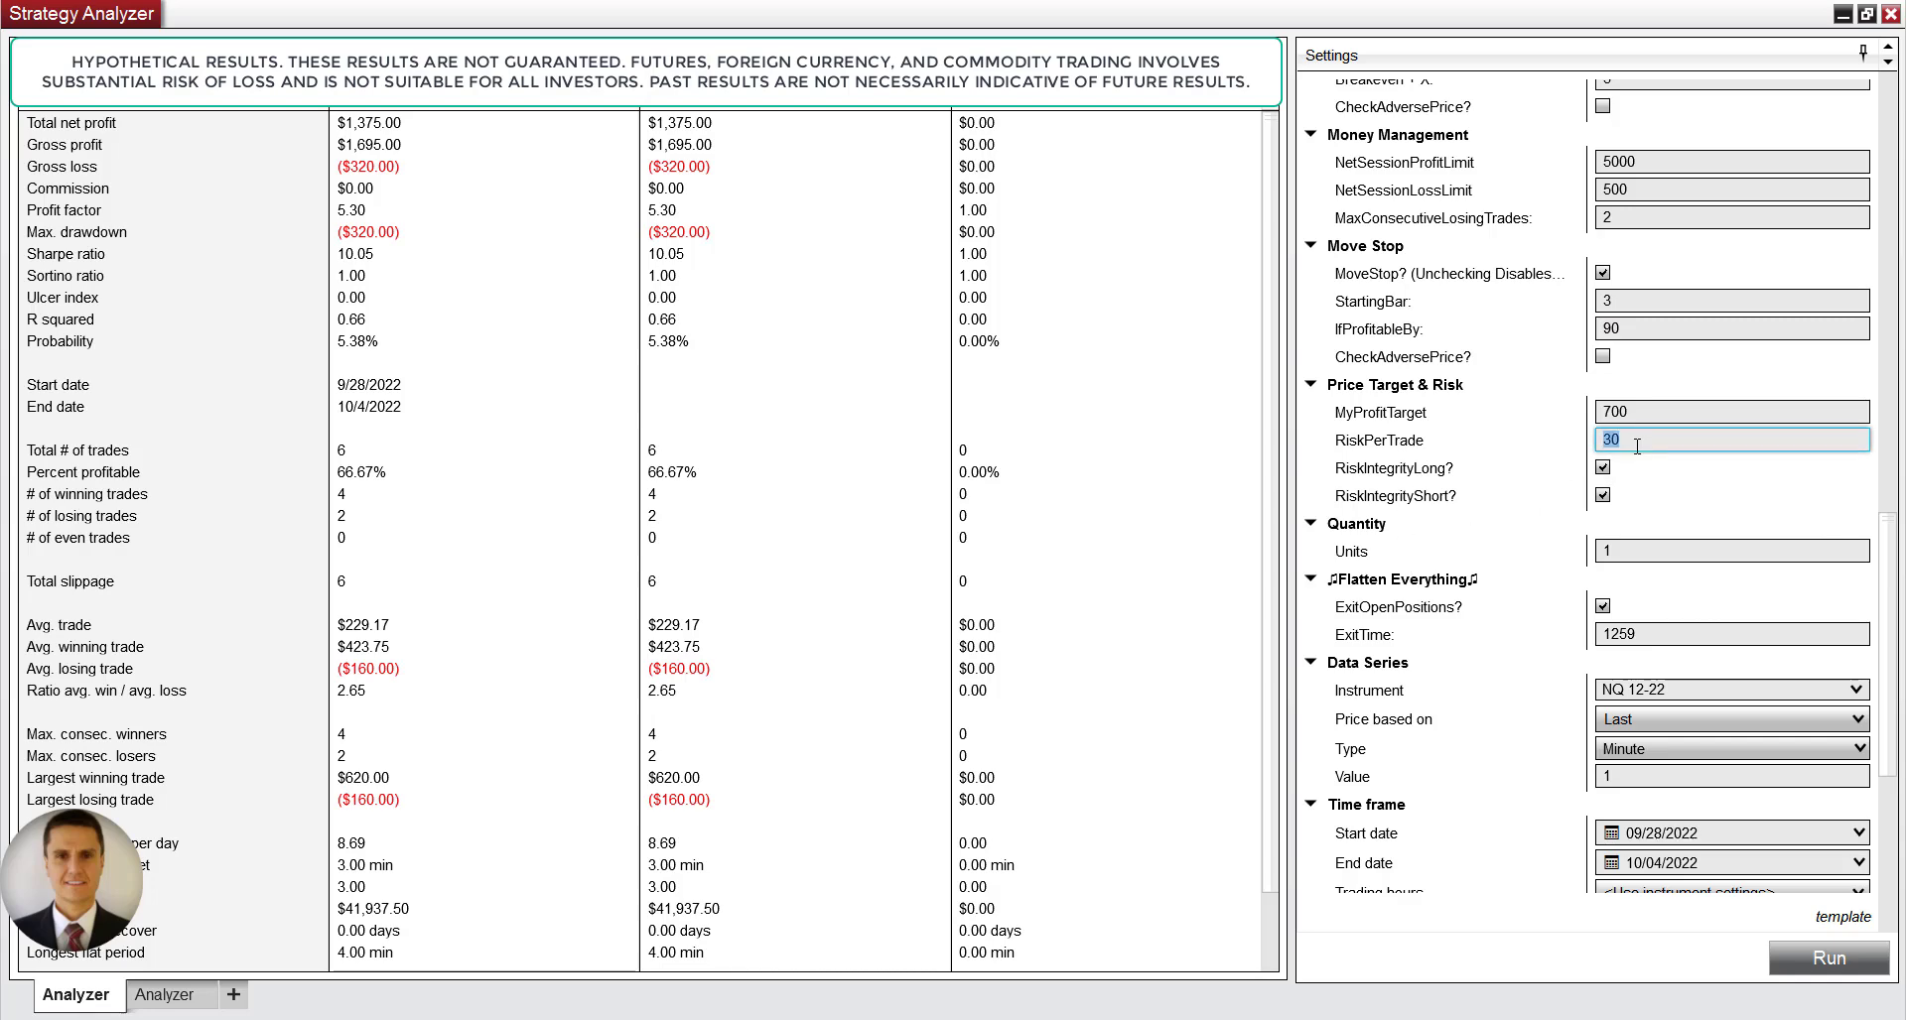
left_click(1631, 331)
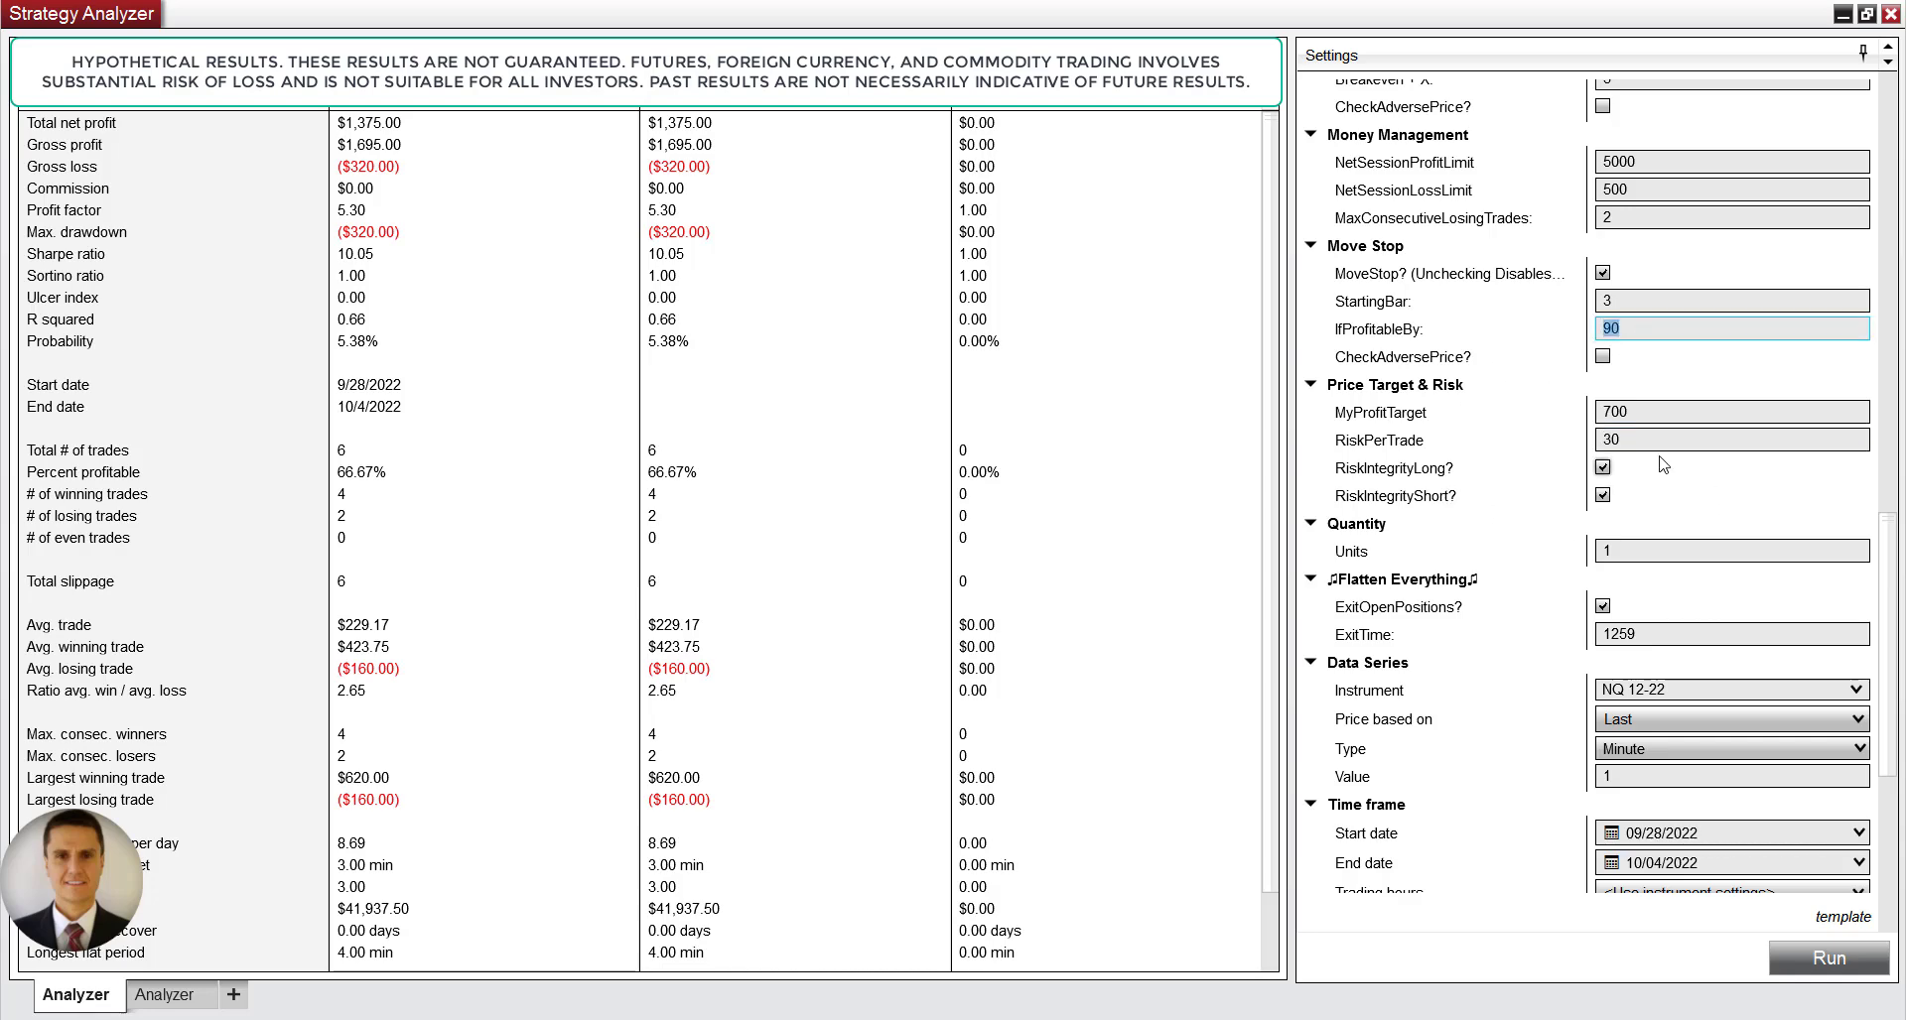
left_click(1614, 439)
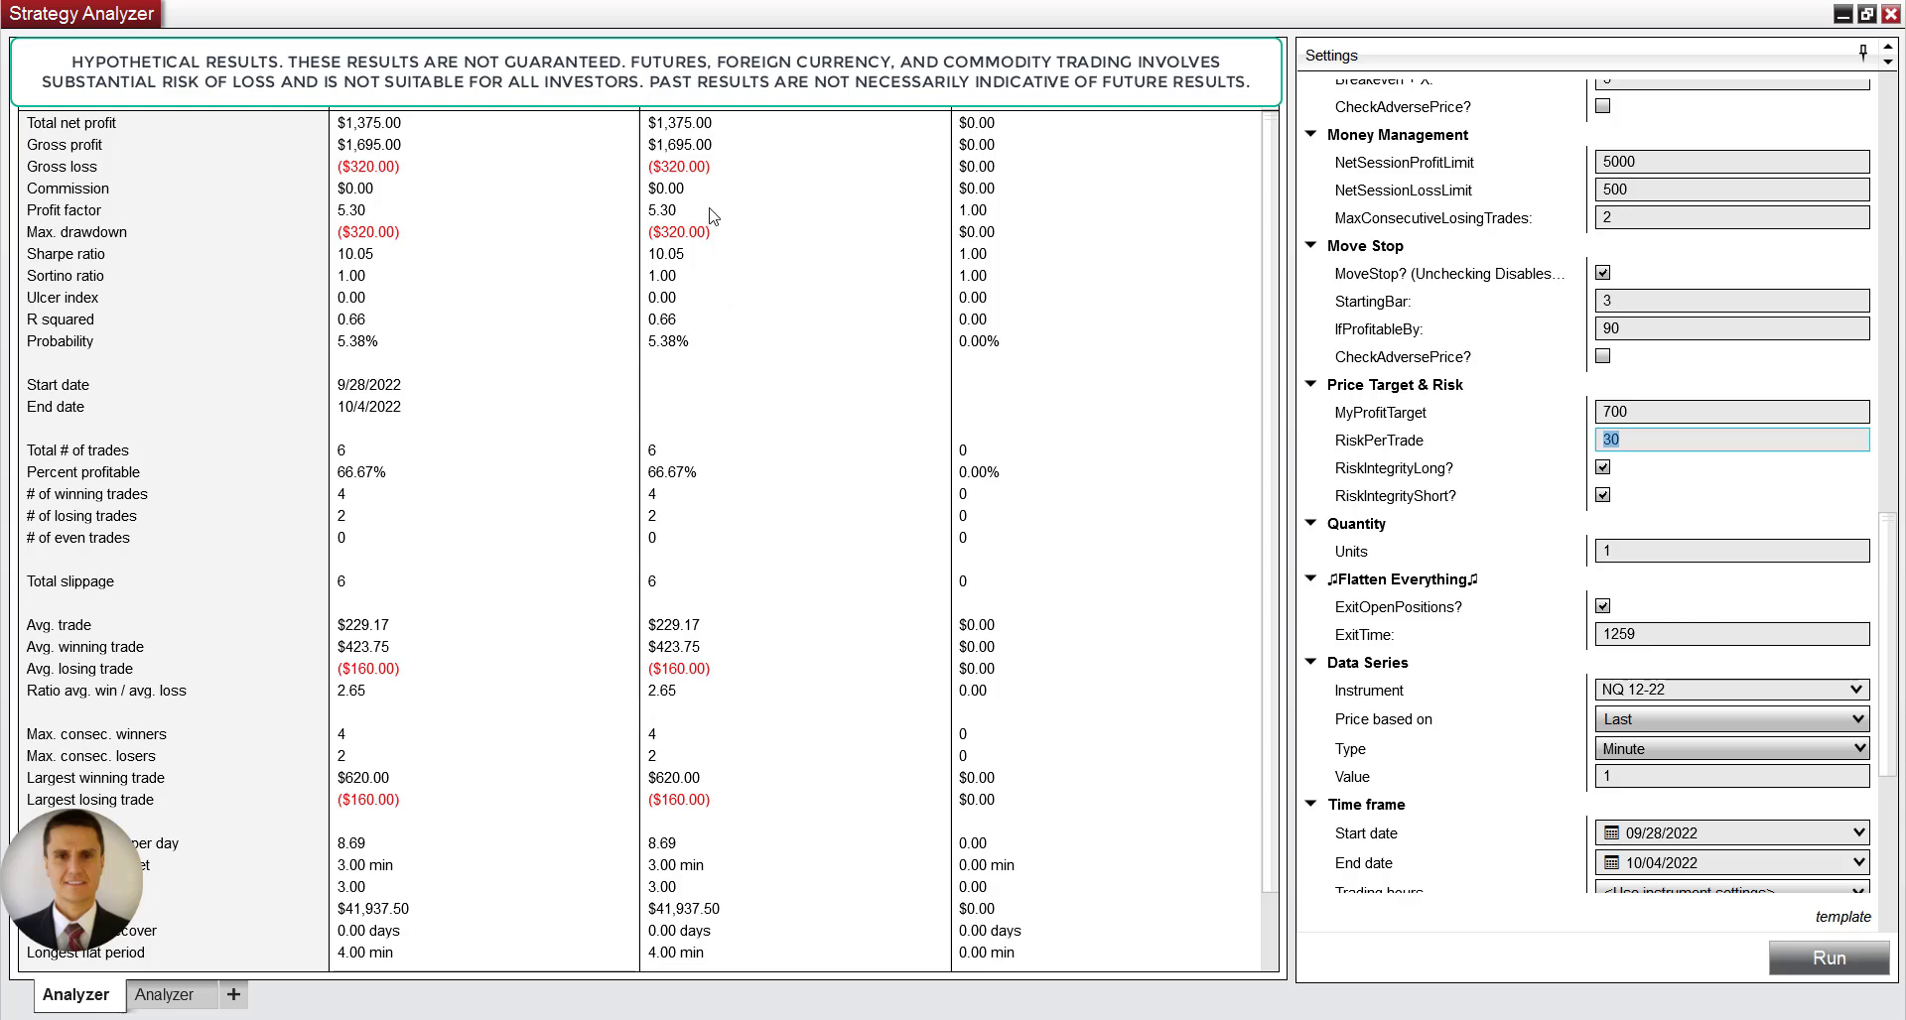
Examine the maximum drawdown, total slippage and win/loss trade statistics in the performance summary.
left_click(687, 236)
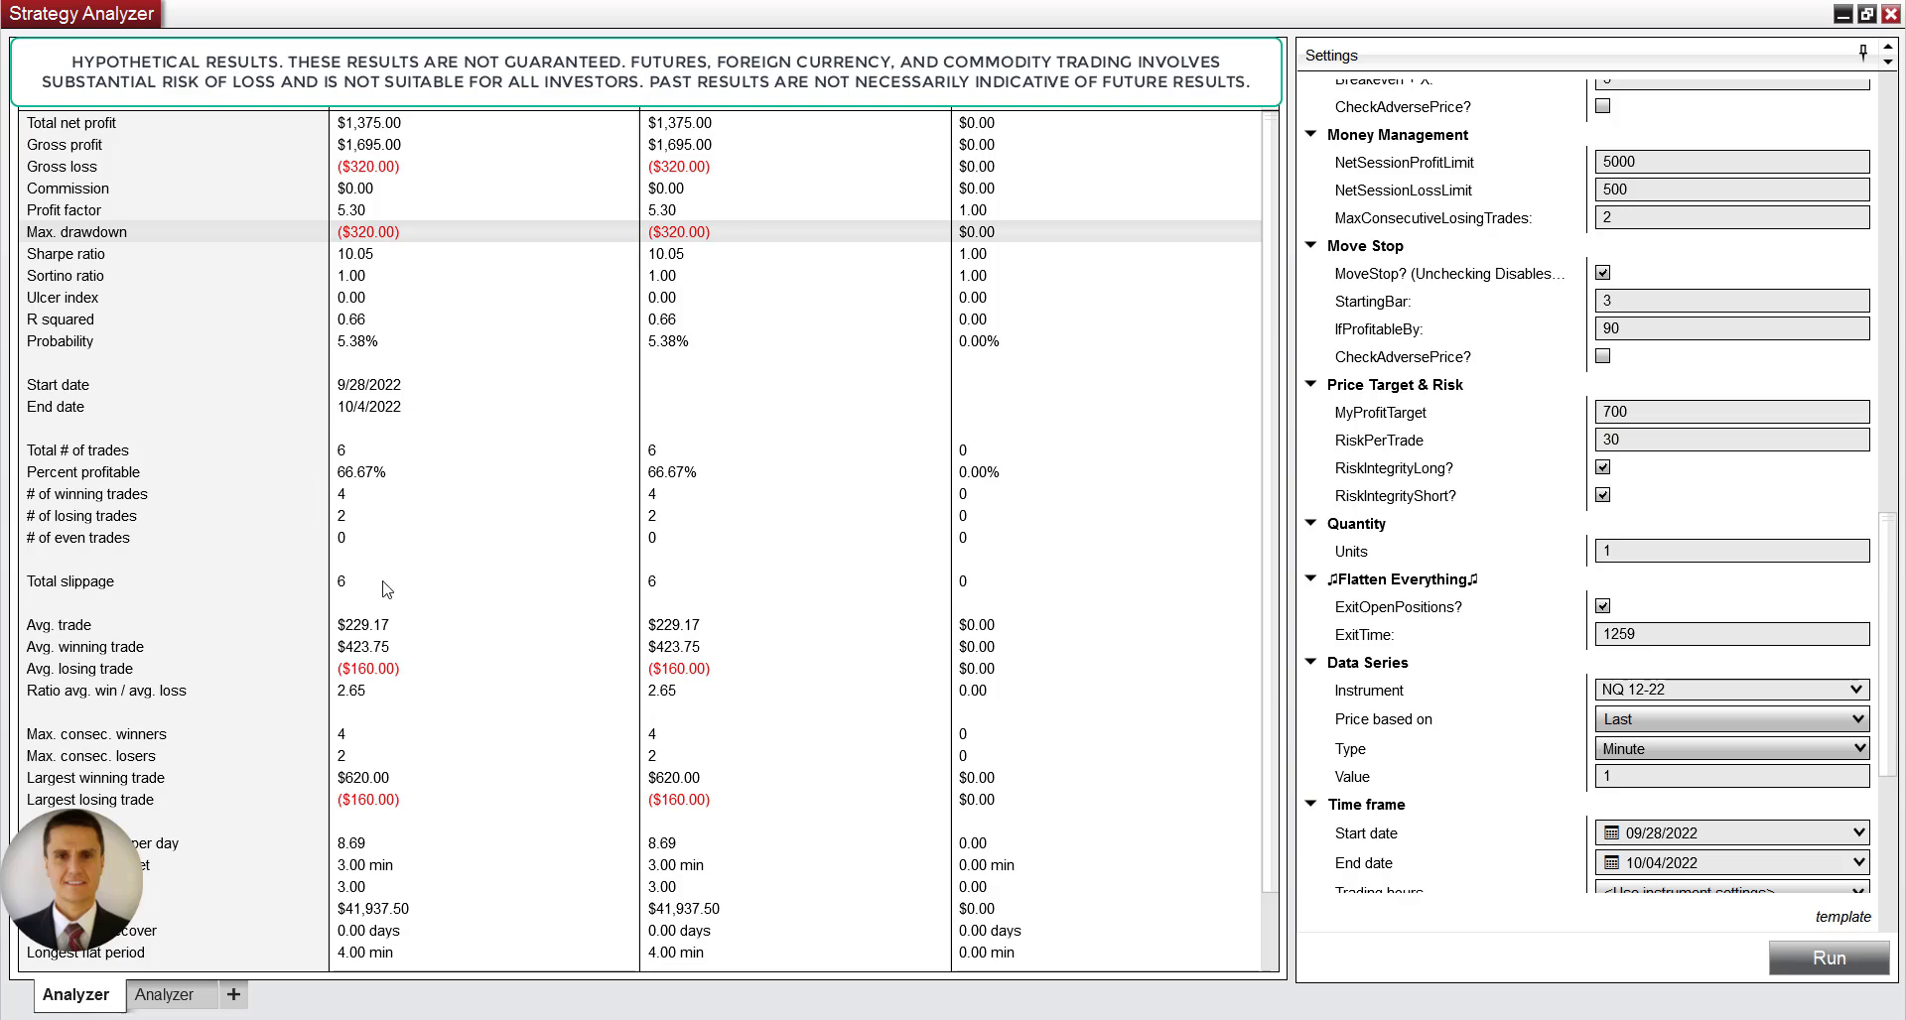
scroll(387, 590, "down", 2)
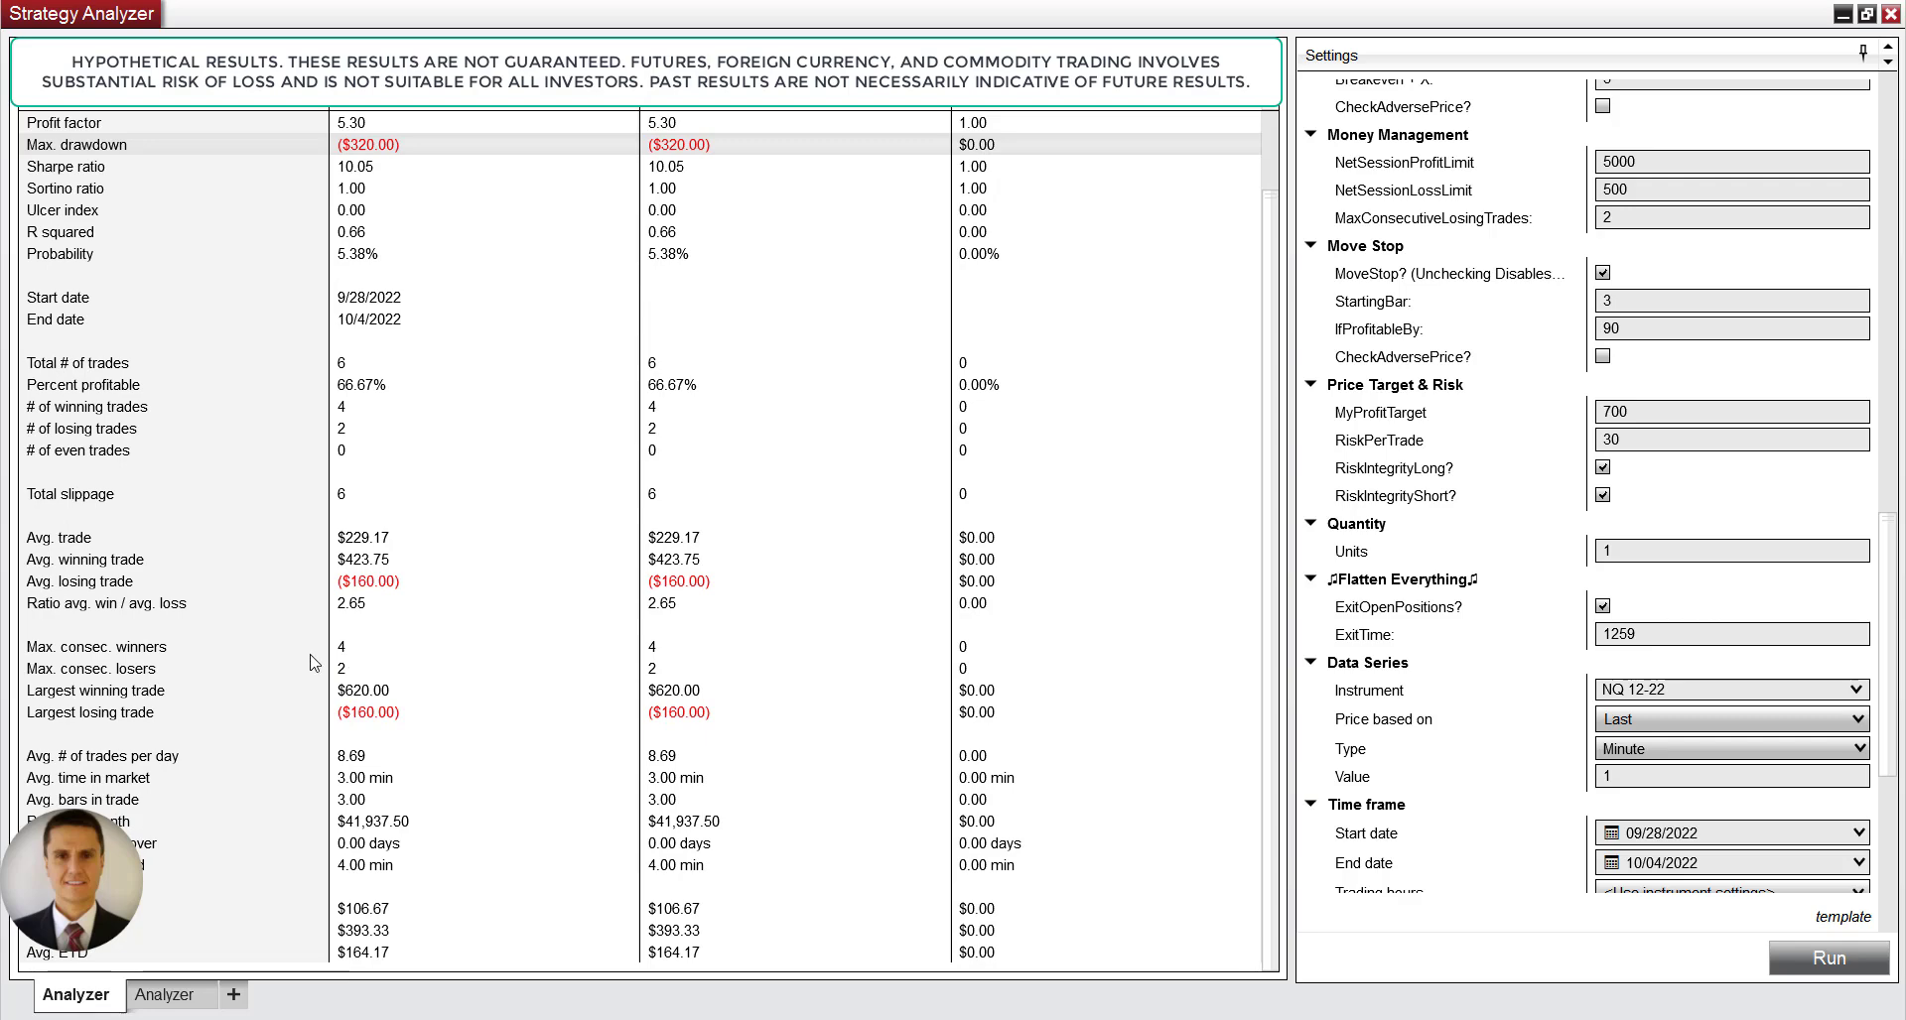
scroll(563, 663, "up", 2)
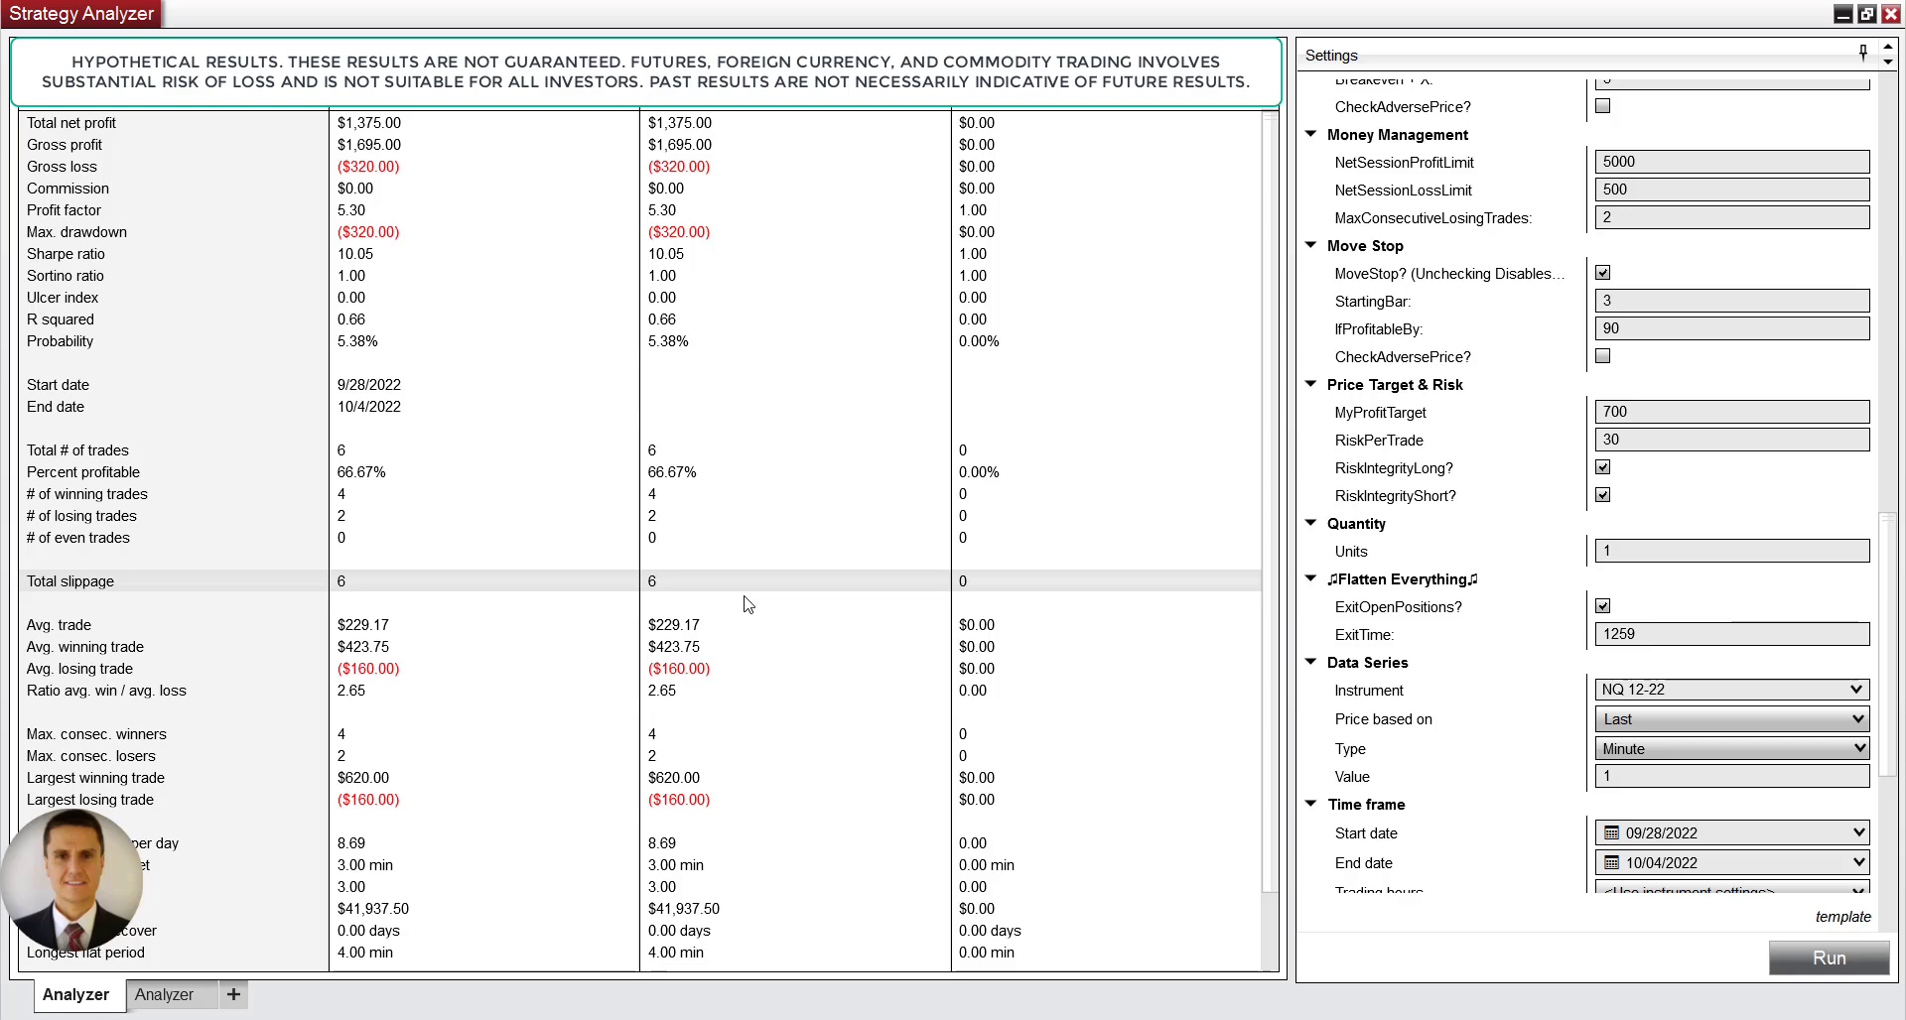
Review the trade time and direction settings of the Special Operations and Accumulation Breakout groups.
scroll(1665, 686, "up", 5)
scroll(1665, 687, "up", 10)
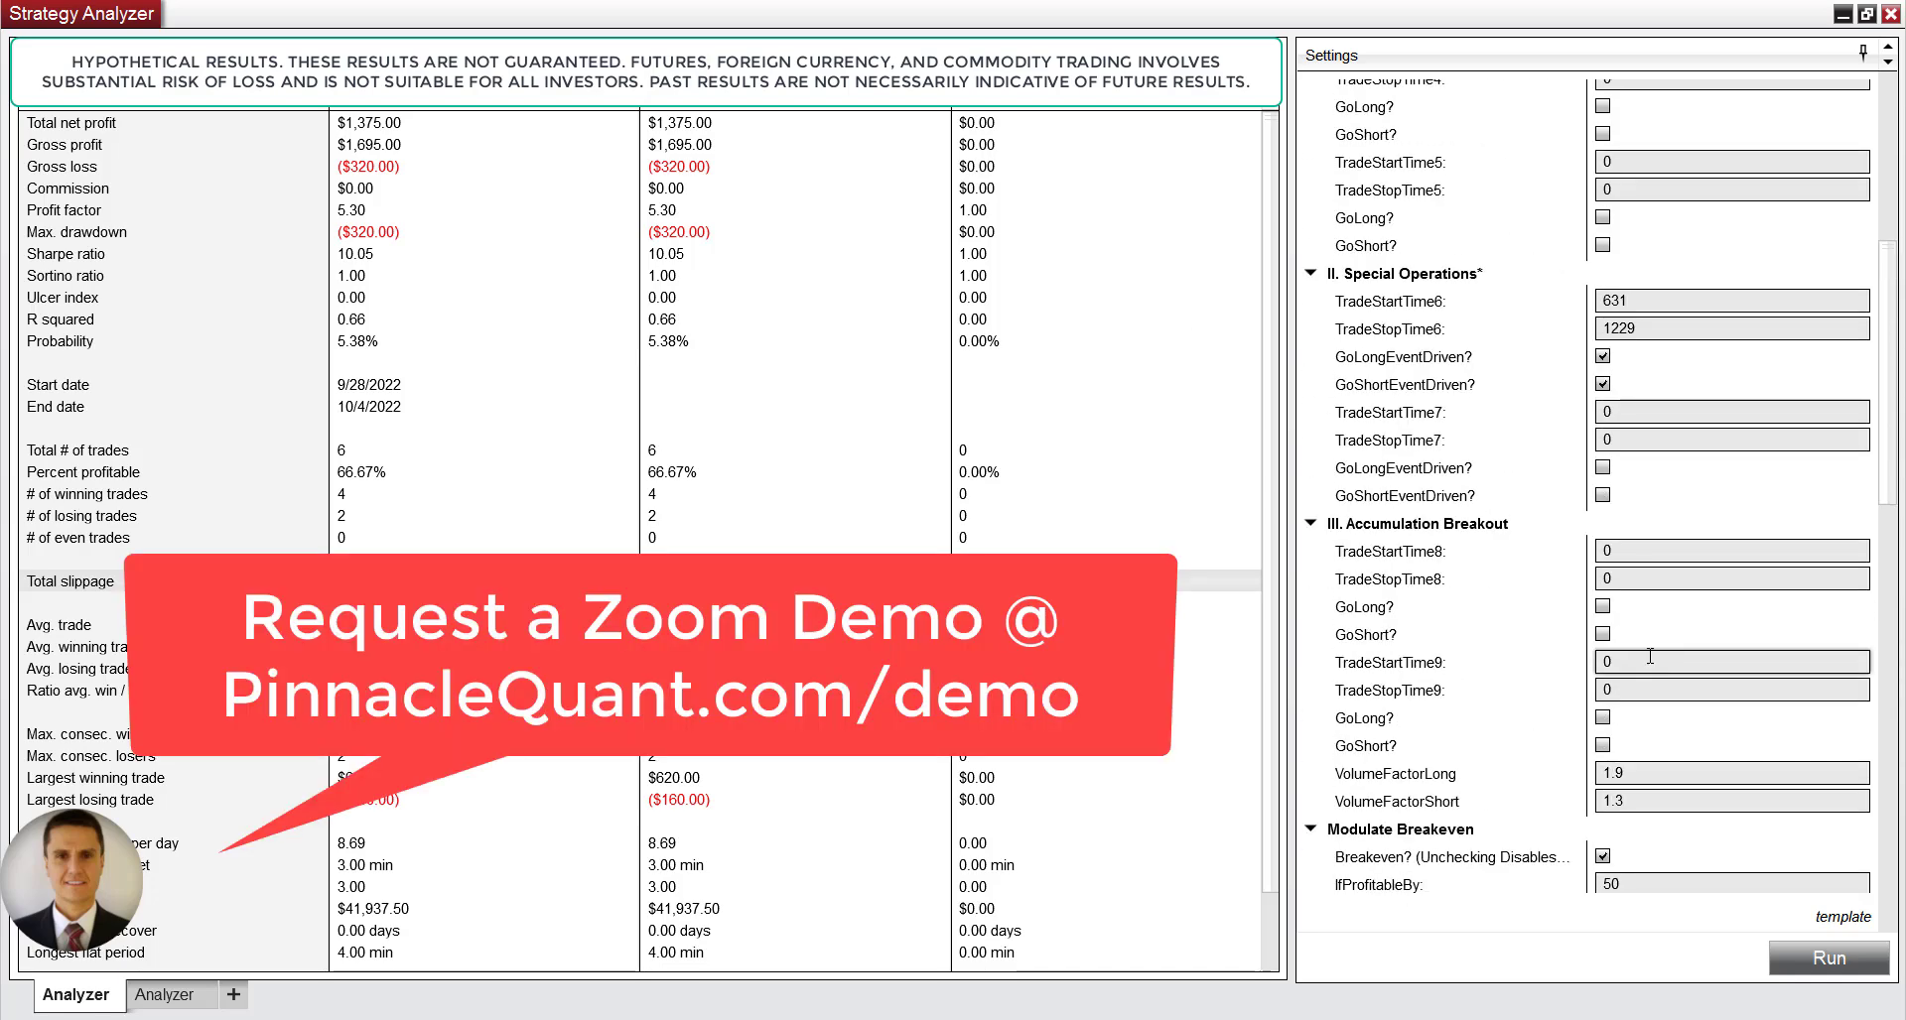
scroll(1373, 362, "down", 2)
scroll(1373, 363, "down", 8)
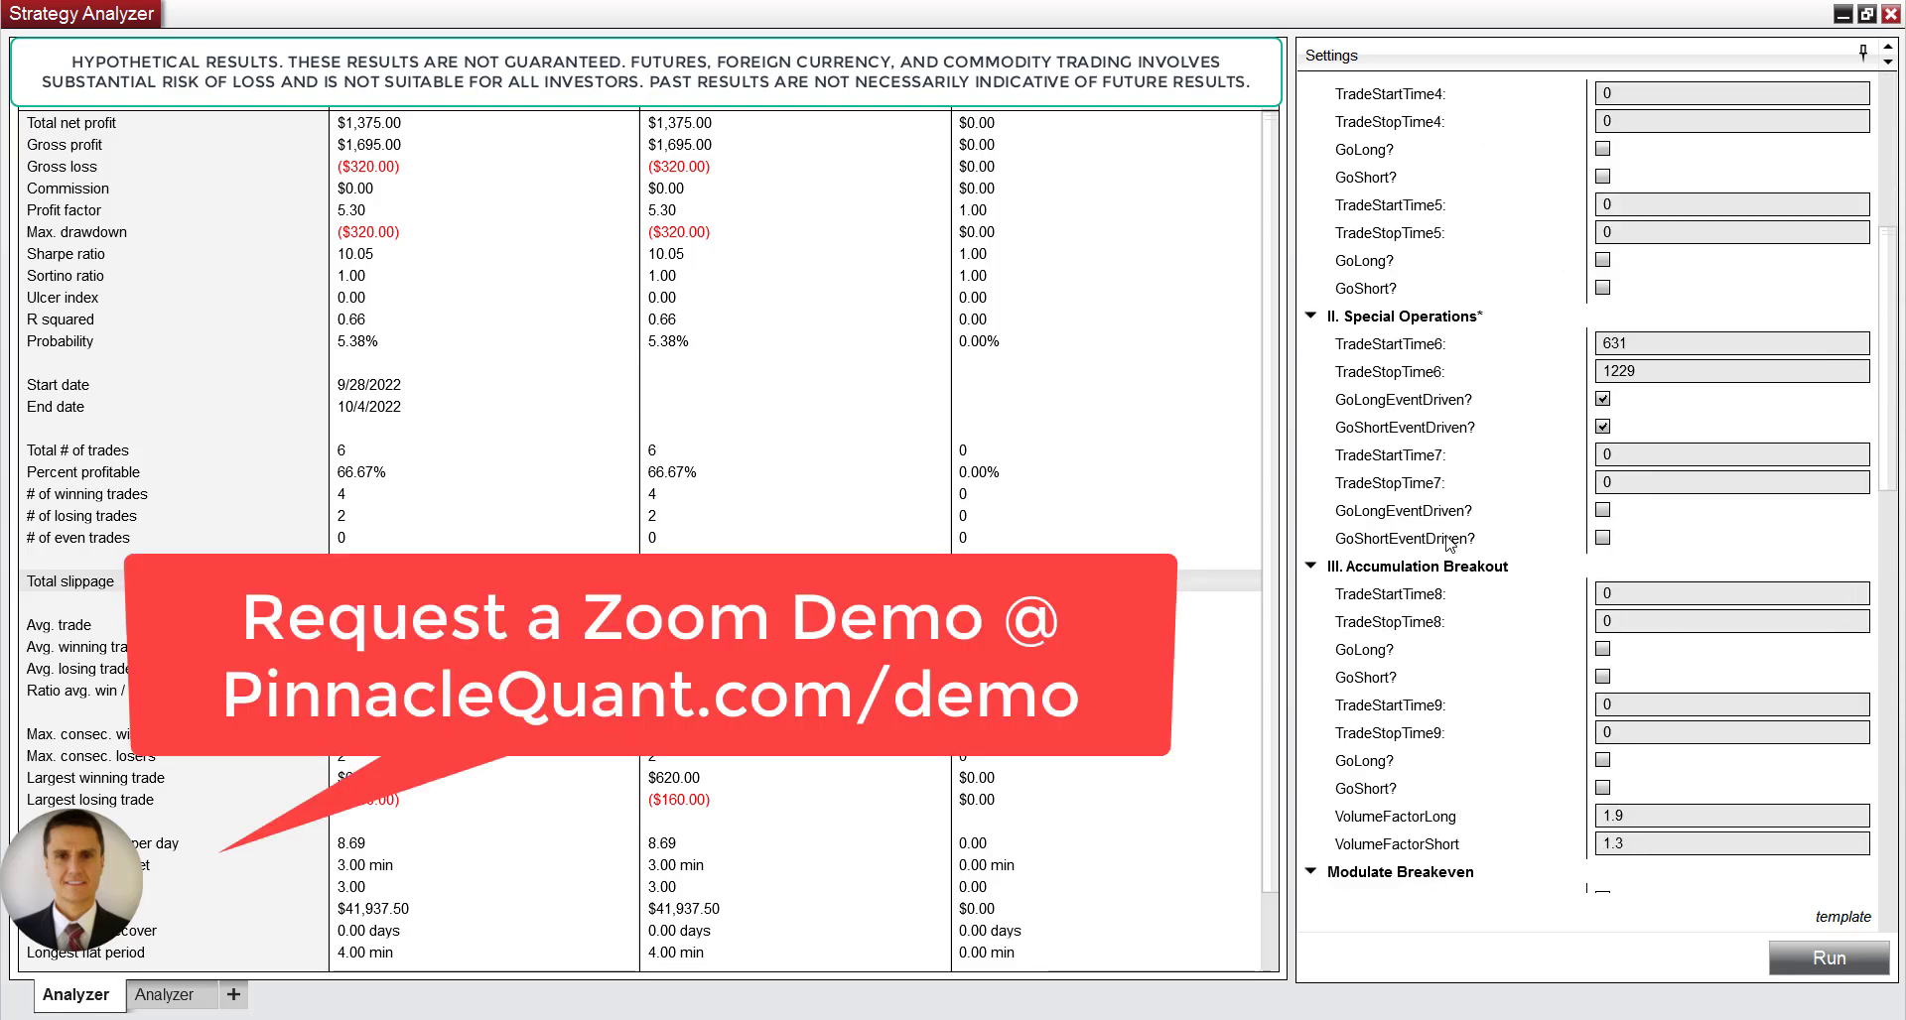